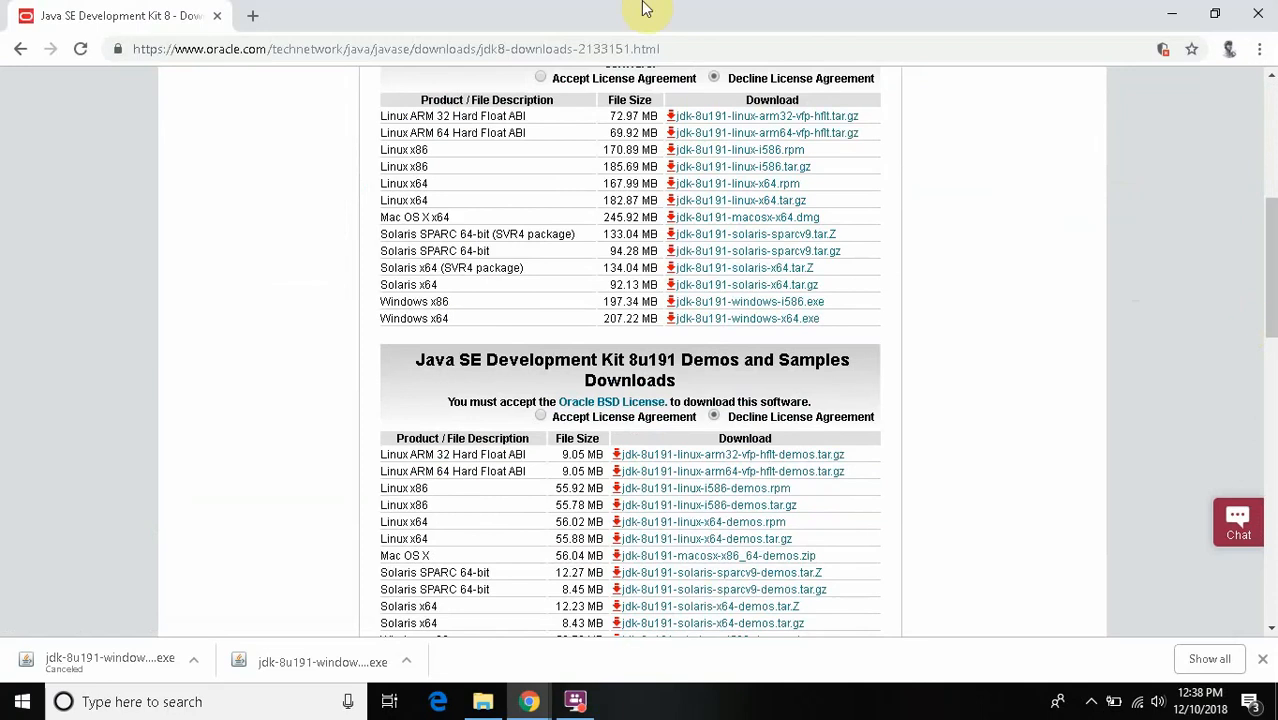
# - Accept the Java SE Development Kit 8u191 license agreement and download jdk-8u191-windows-x64.exe to the Downloads folder
pyautogui.click(545, 77)
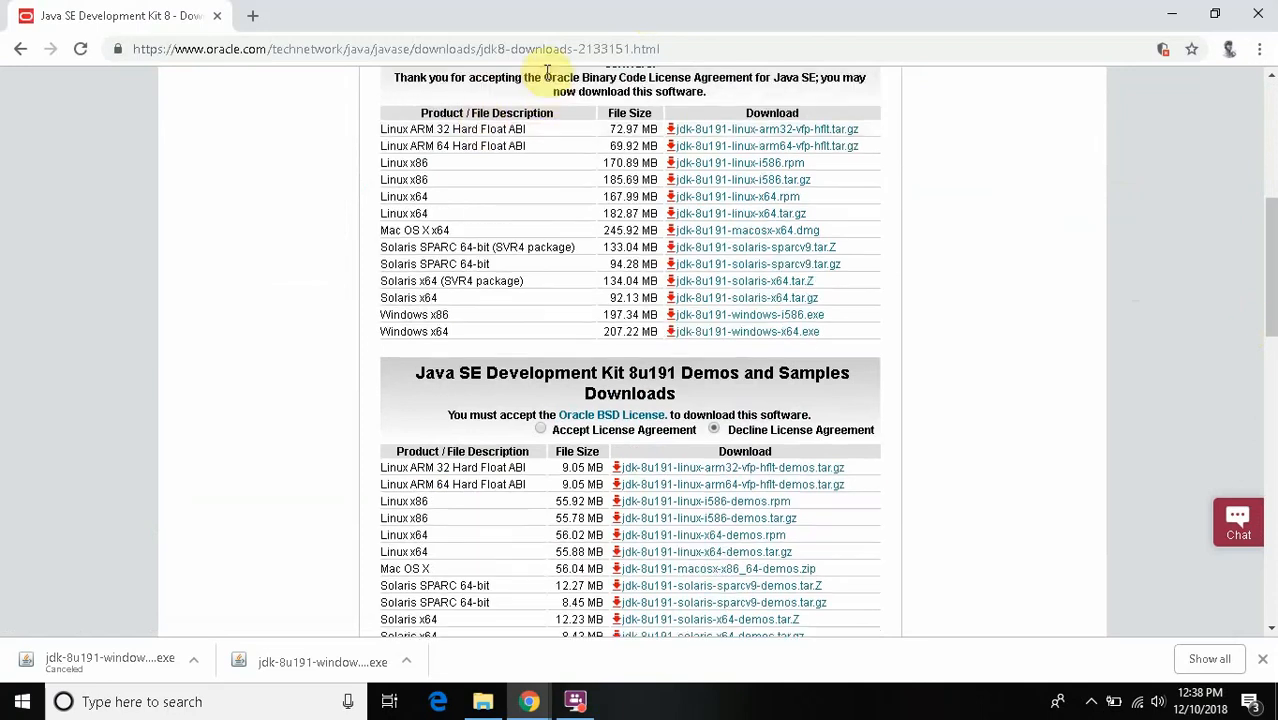
pyautogui.click(788, 332)
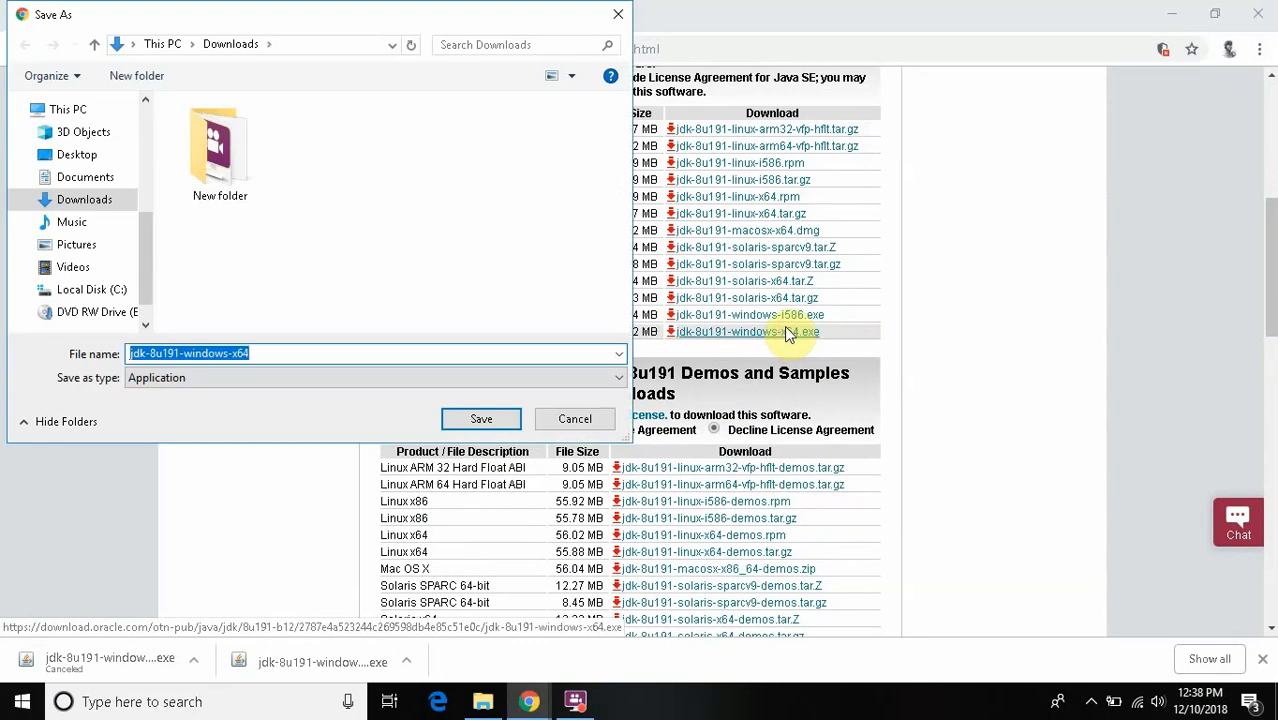
pyautogui.click(484, 418)
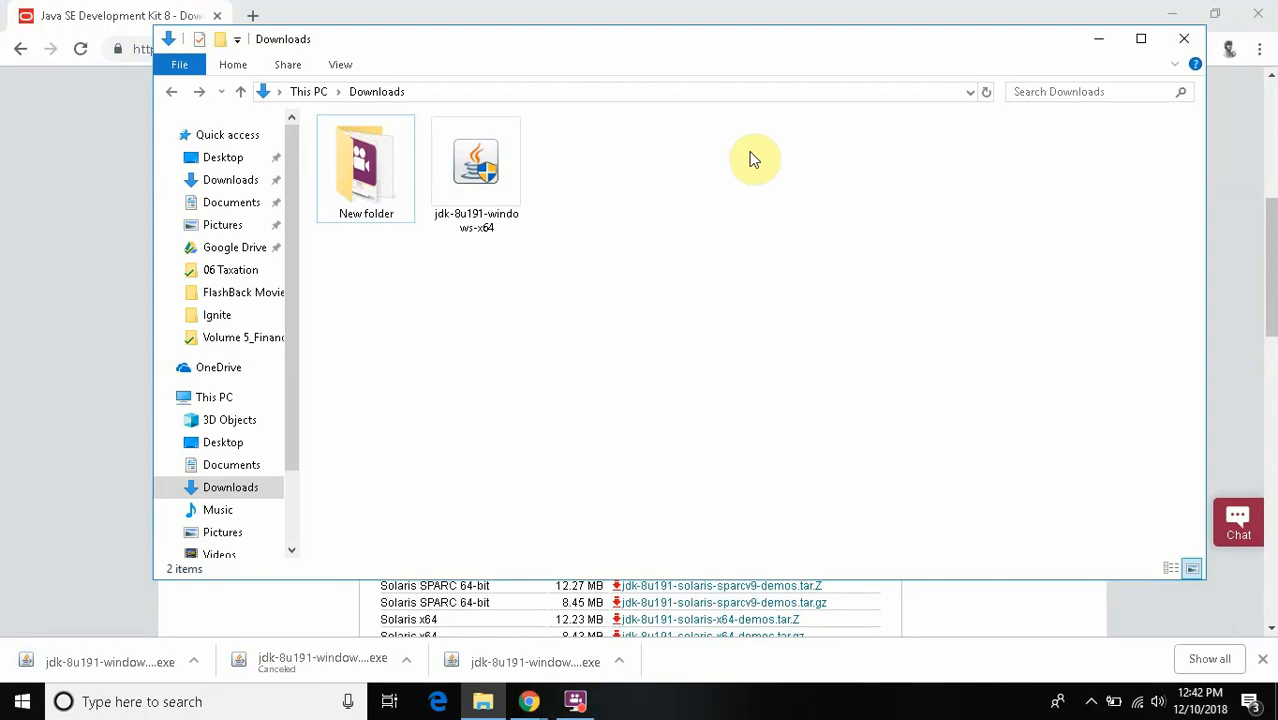
# - Run the jdk-8u191-windows-x64 installer and complete the setup with default options, keeping C:\Program Files\Java\jre1.8.0_191 as the Java destination folder
pyautogui.doubleClick(492, 178)
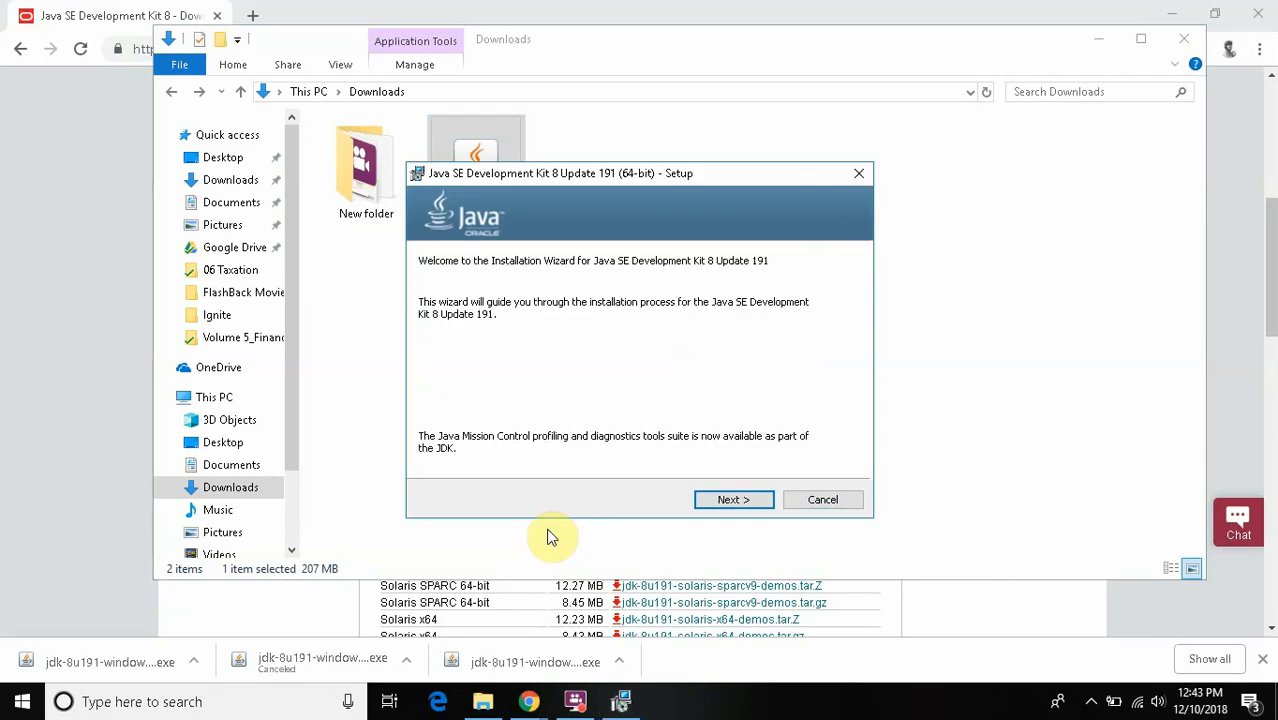
pyautogui.click(733, 503)
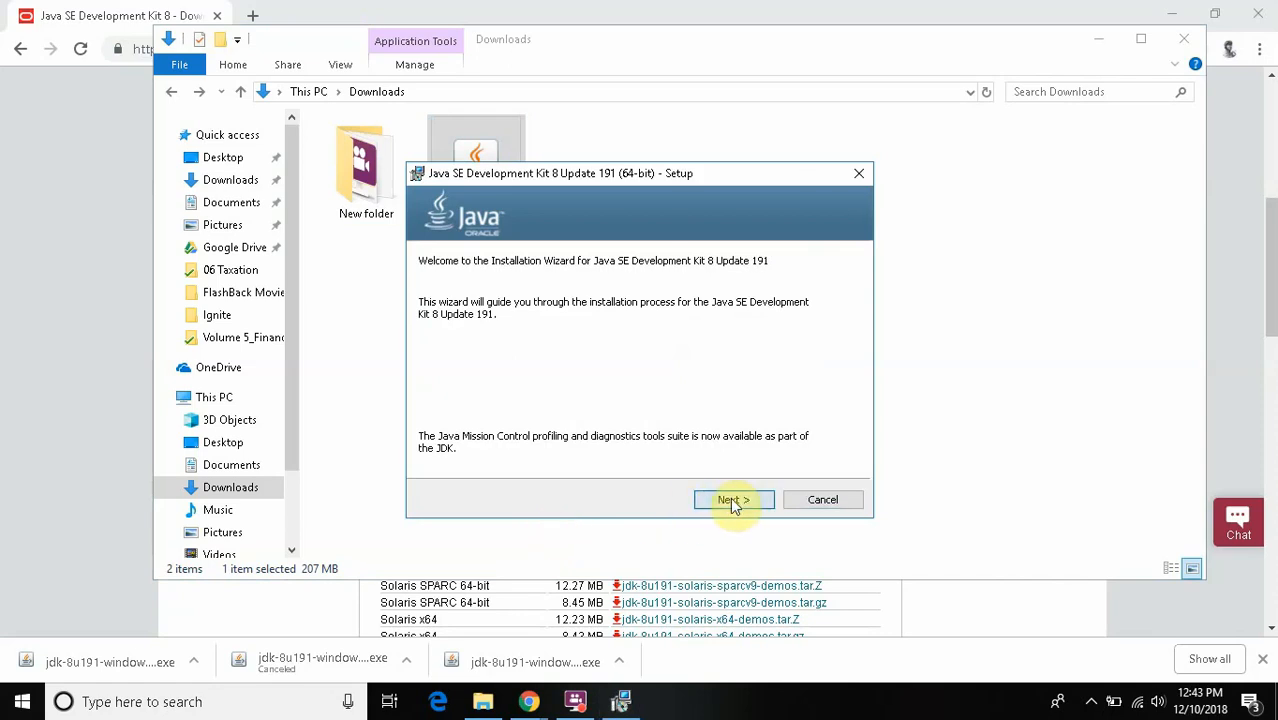
pyautogui.click(733, 500)
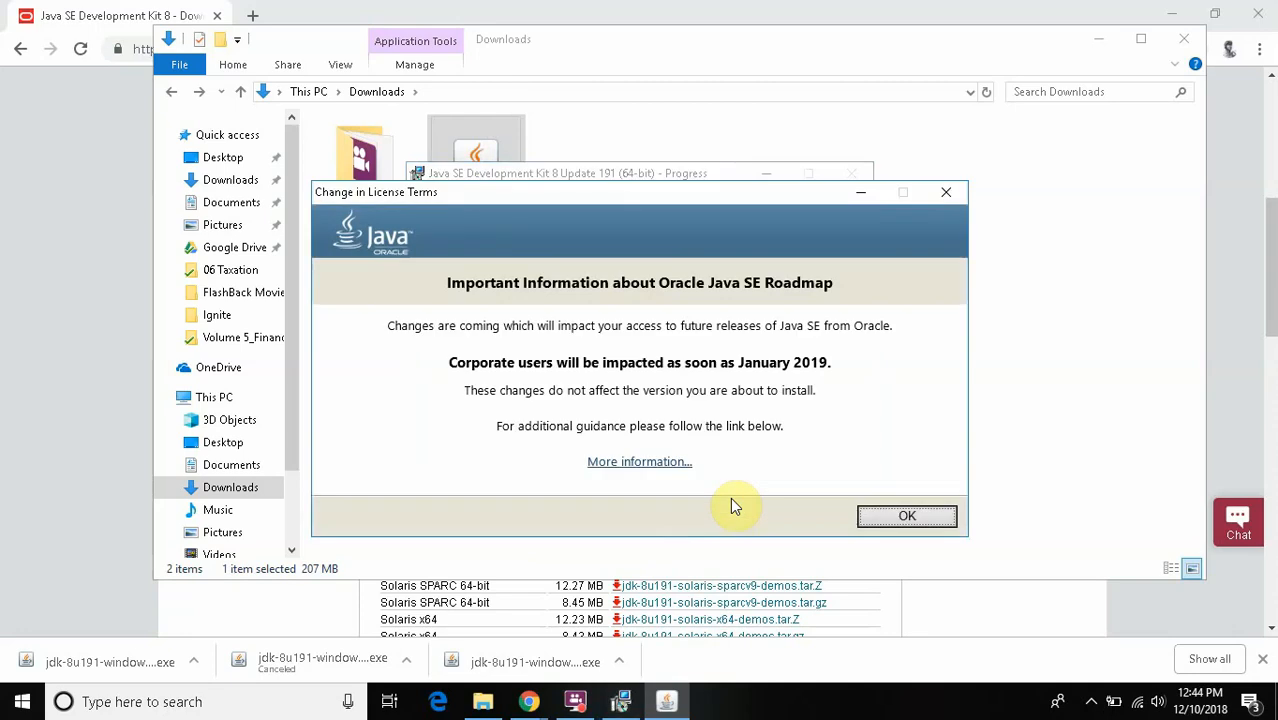
pyautogui.click(884, 528)
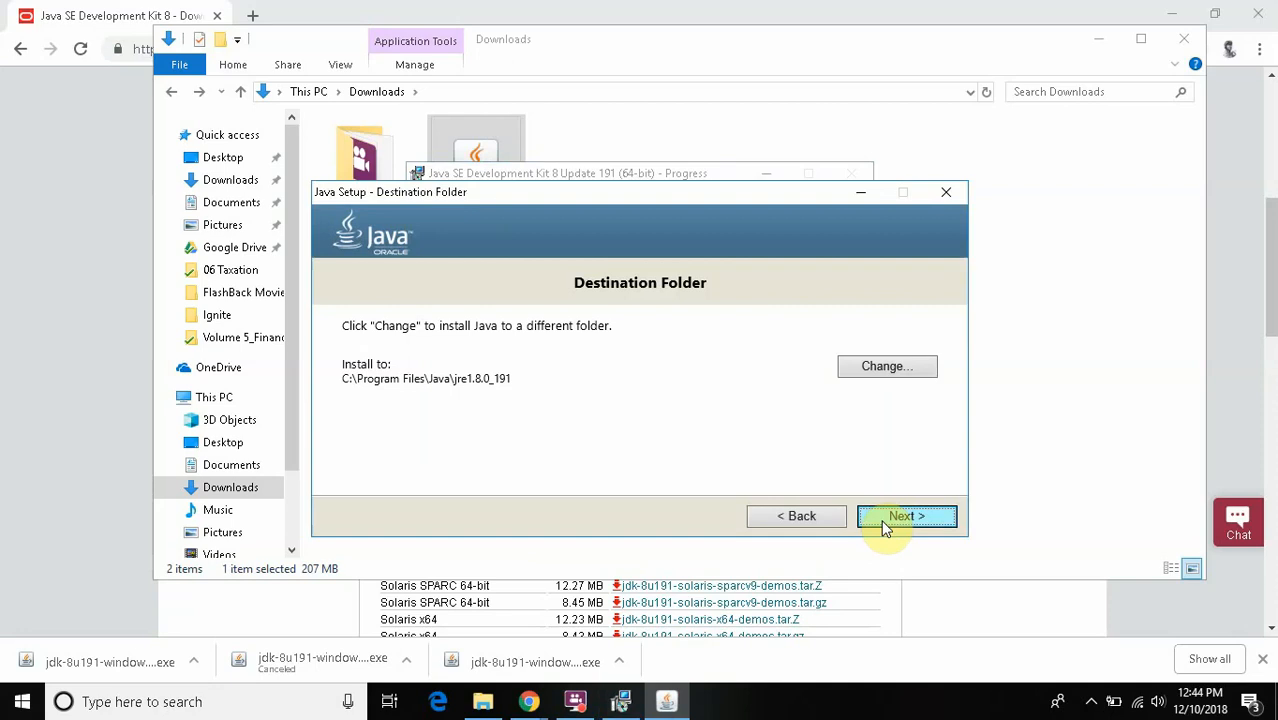
pyautogui.click(884, 528)
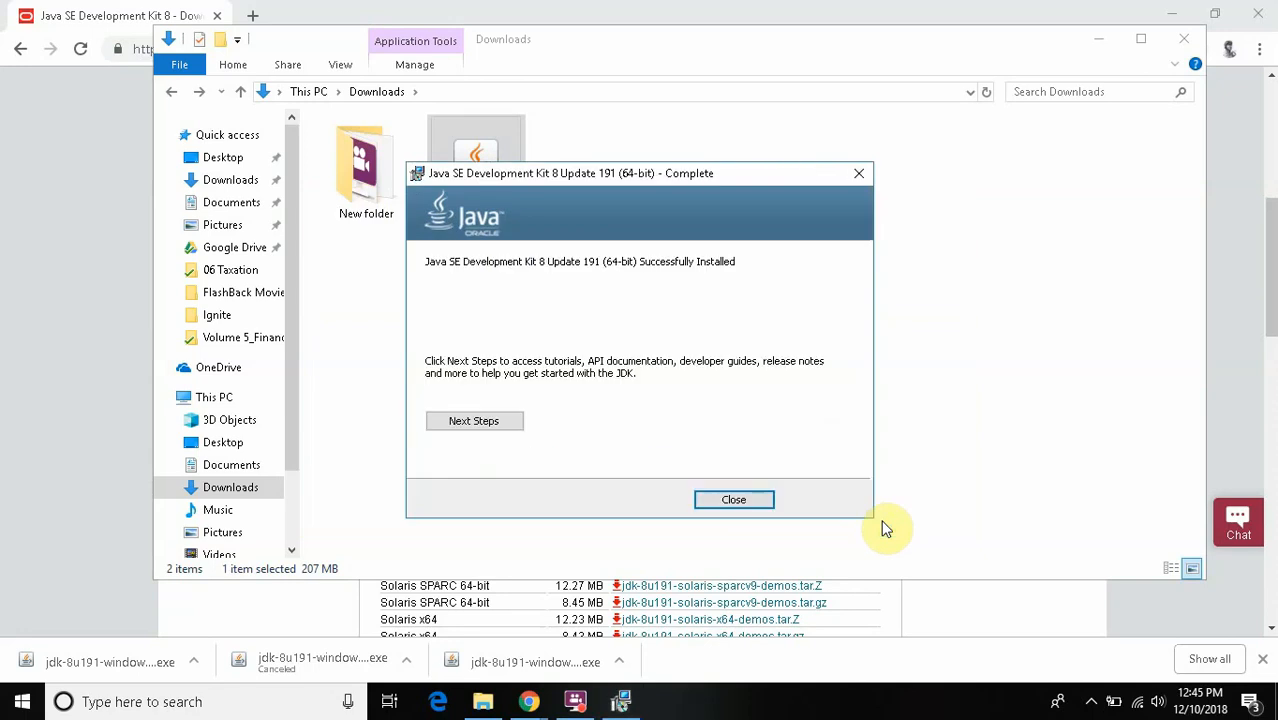
pyautogui.click(754, 503)
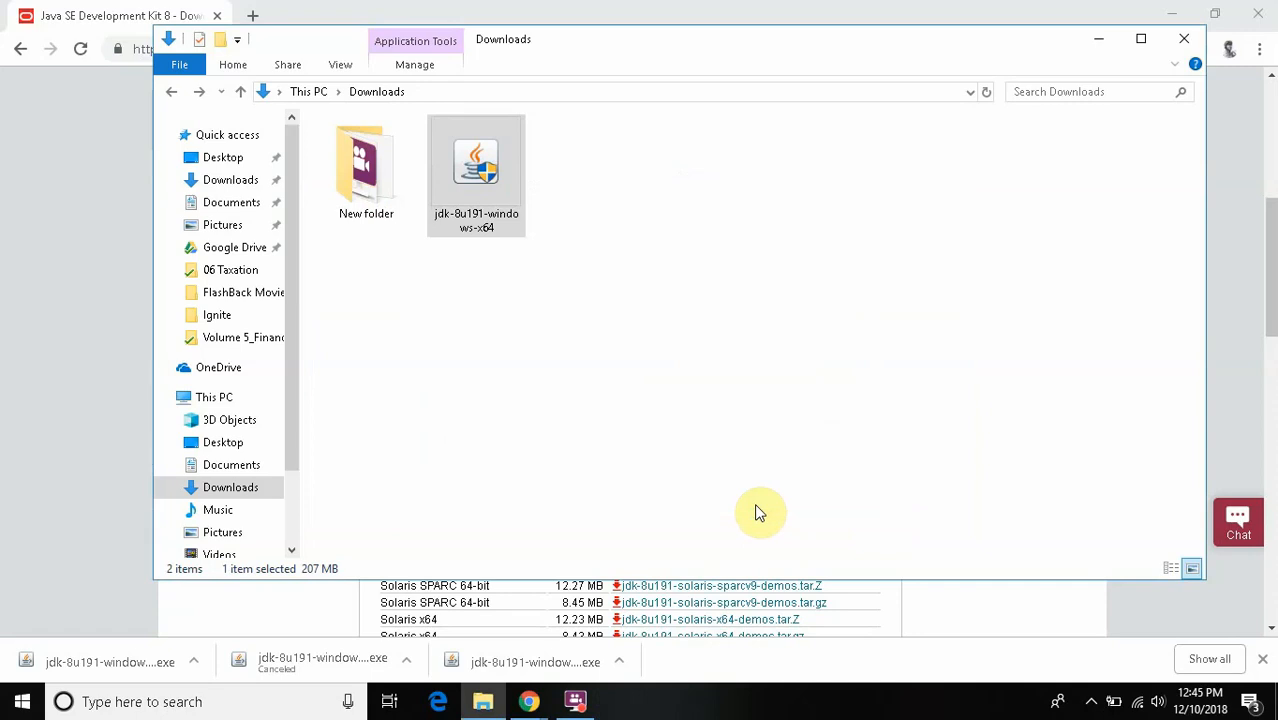
# - Switch to the Selenium WebDriver presentation in Chrome and advance it to the Setup Eclipse slide
pyautogui.hotkey('alt', 'Tab')
pyautogui.hotkey('alt', 'Tab')
pyautogui.hotkey('alt', 'Tab')
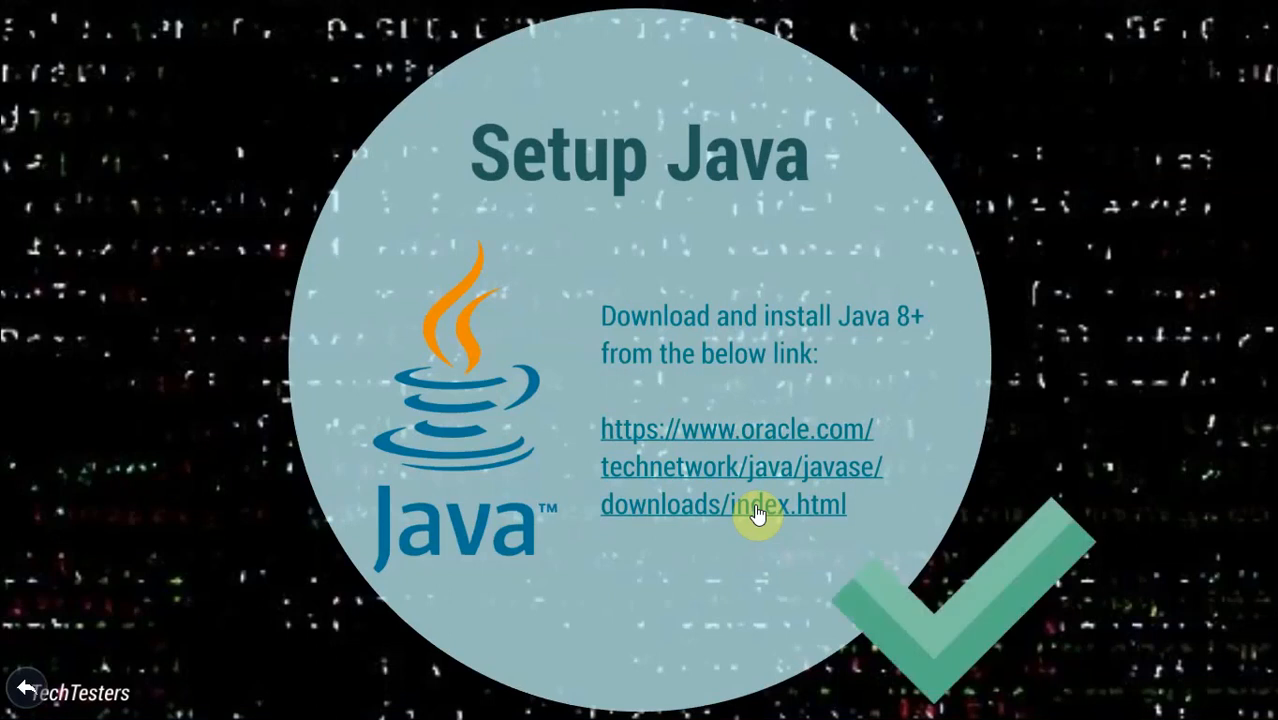
pyautogui.press('Right')
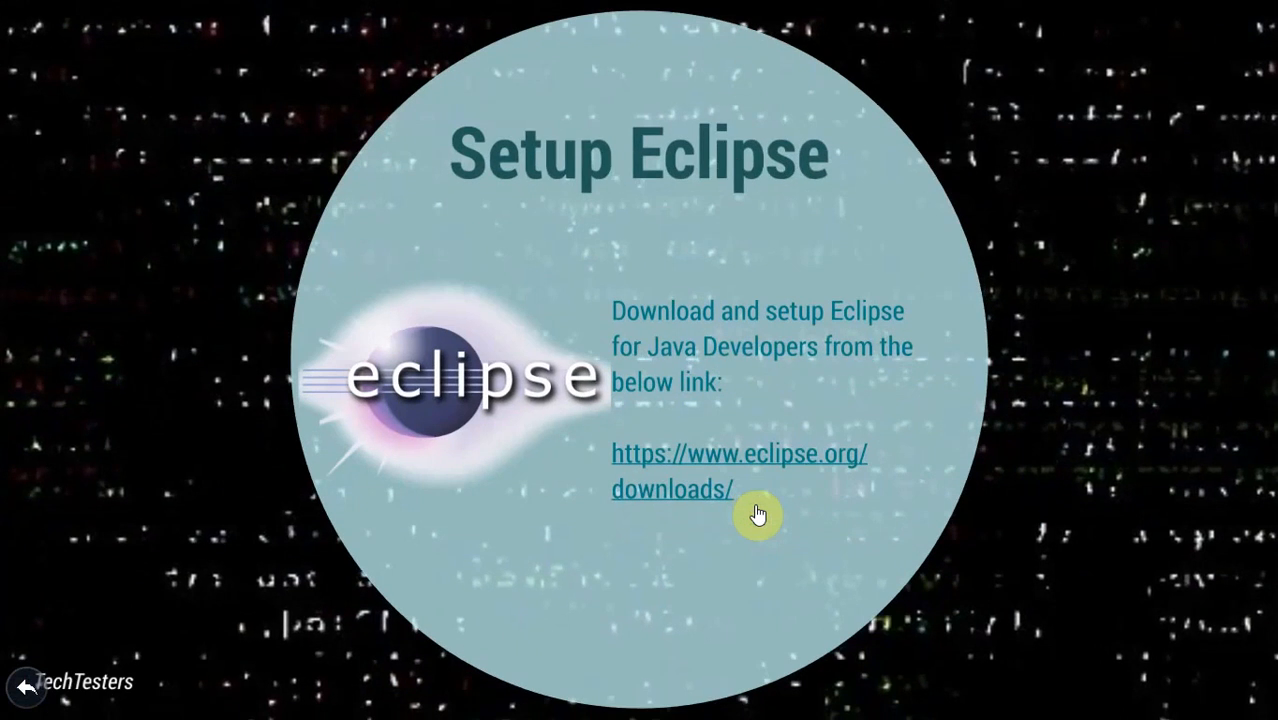
# - Switch to the Eclipse Downloads page and download the 64-bit installer eclipse-inst-win64 to the Downloads folder
pyautogui.hotkey('alt', 'Tab')
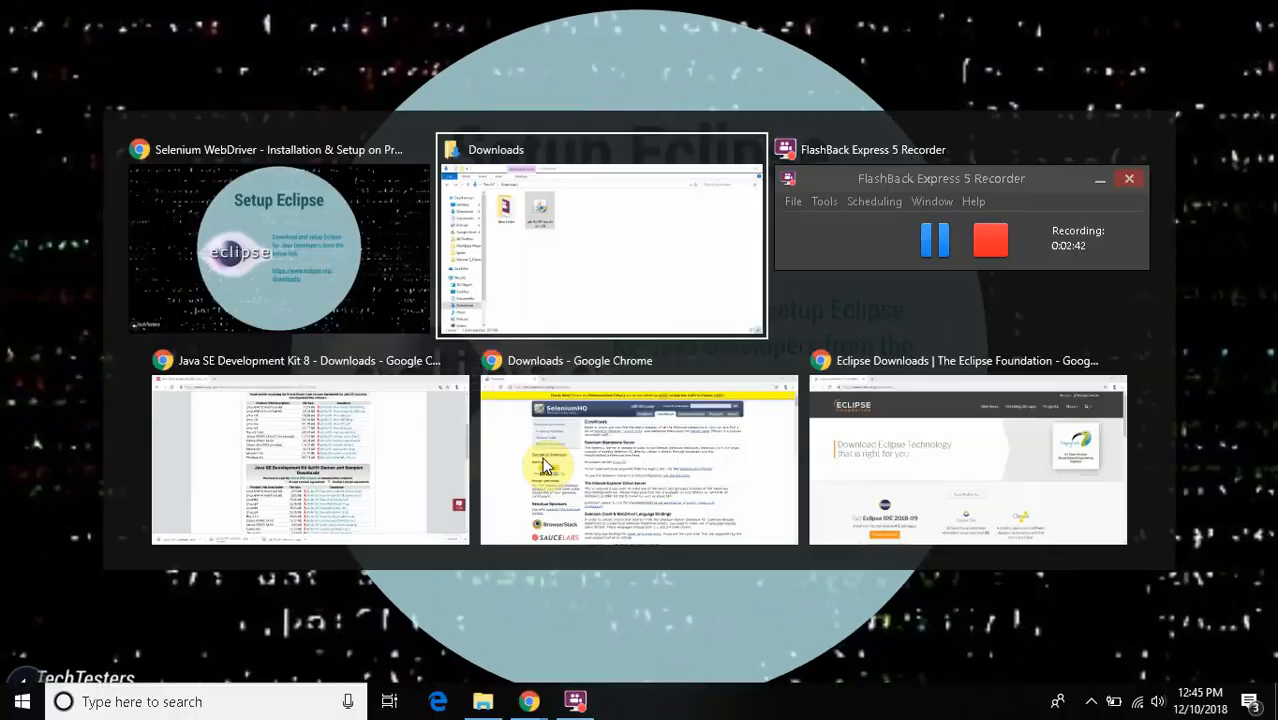
pyautogui.hotkey('alt', 'Tab')
pyautogui.hotkey('alt', 'Tab')
pyautogui.hotkey('alt', 'Tab')
pyautogui.hotkey('alt', 'Tab')
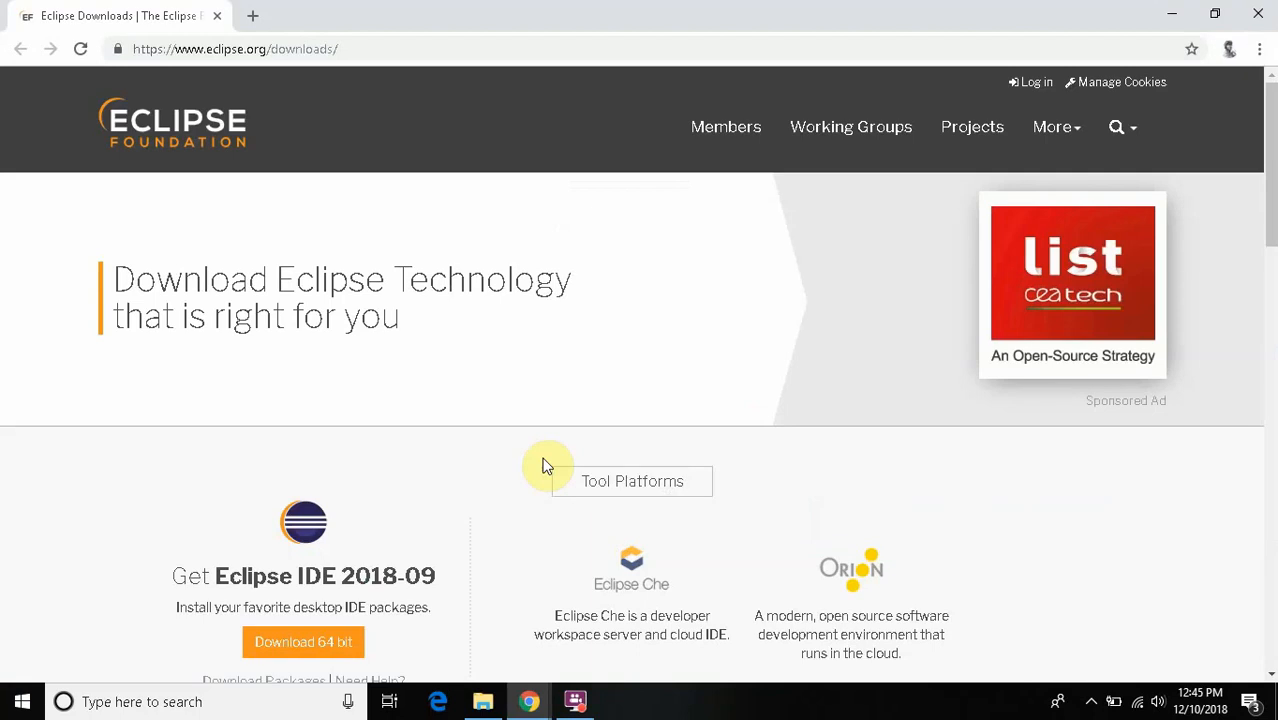
pyautogui.click(299, 646)
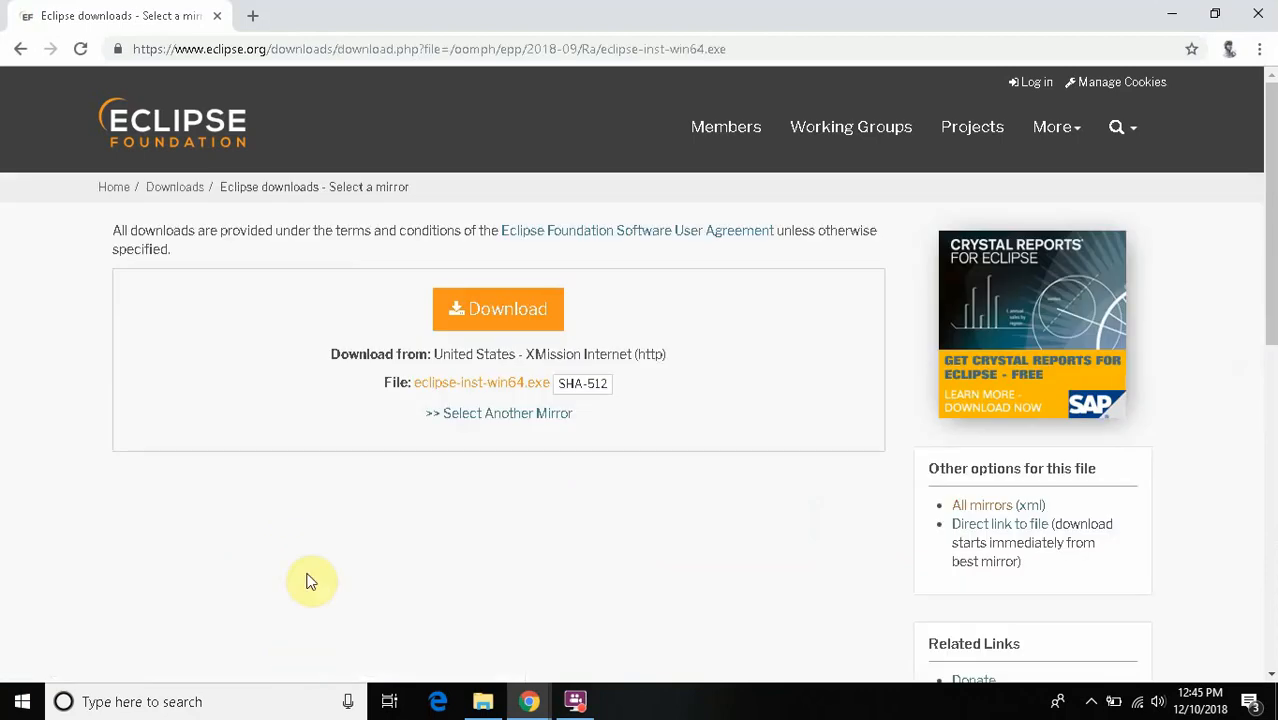
pyautogui.click(478, 316)
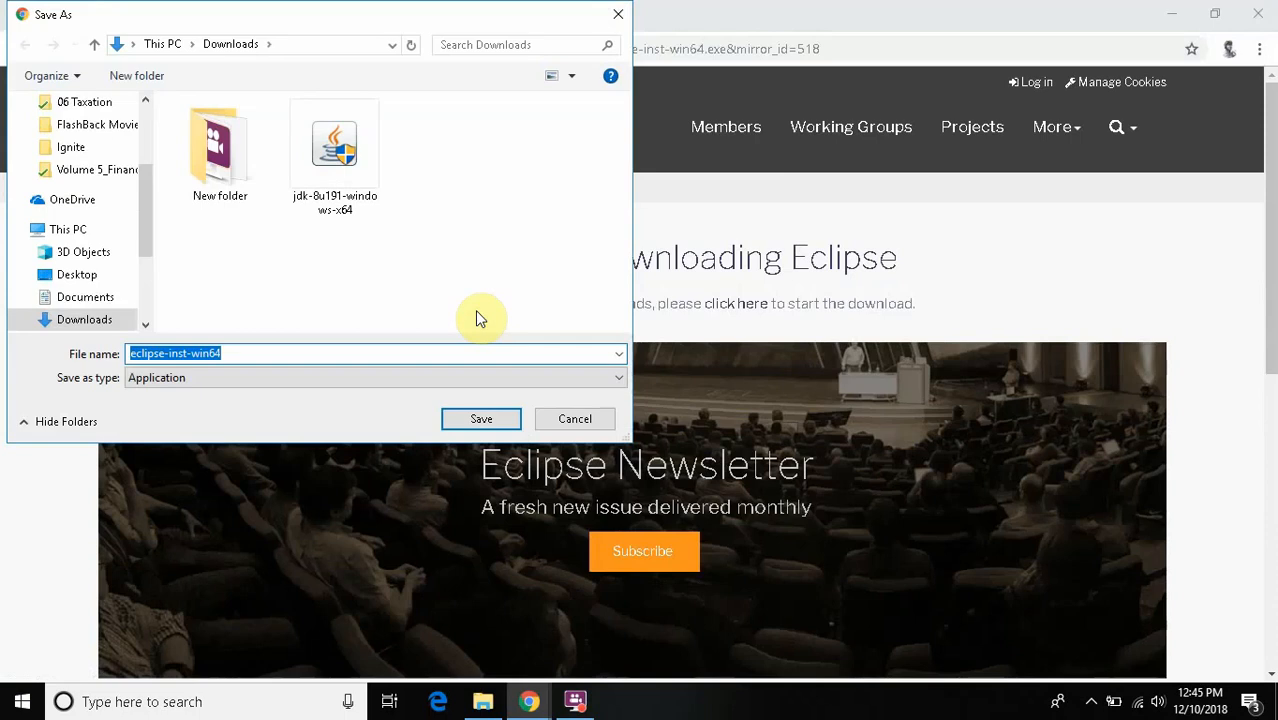
pyautogui.click(493, 424)
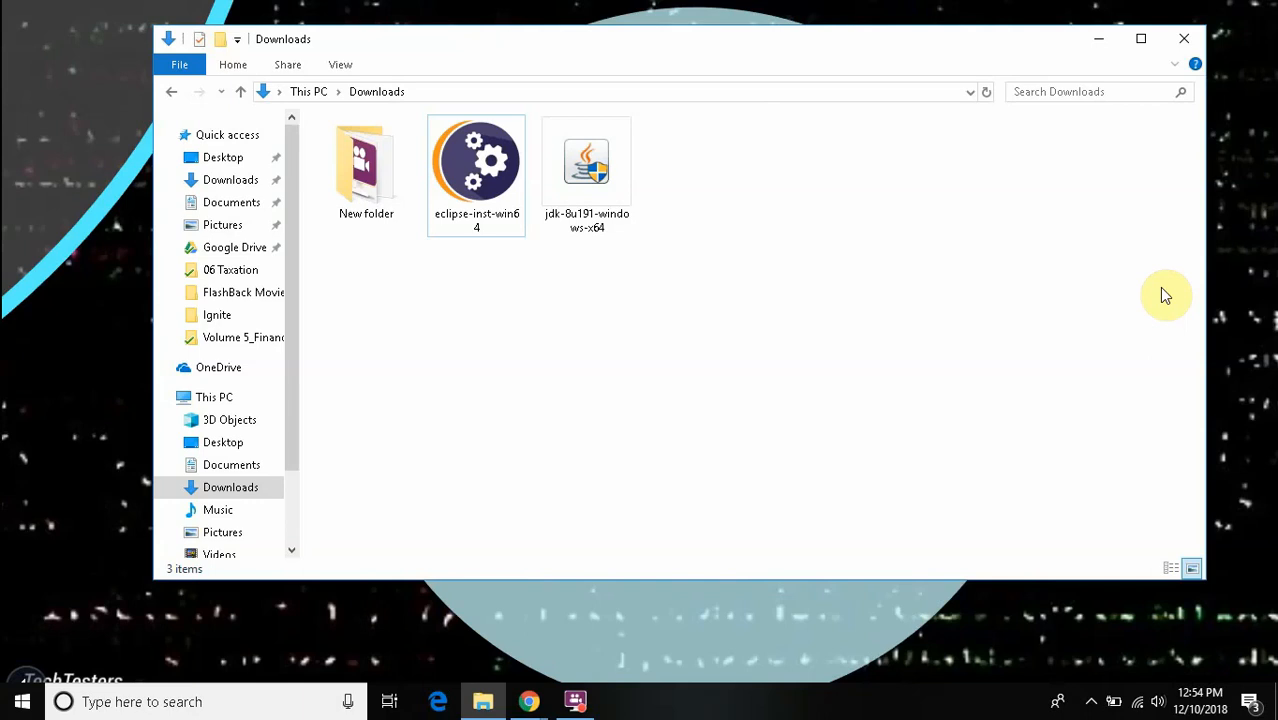
# - Run eclipse-inst-win64 and start installing Eclipse IDE for Java Developers in the default folder, with the start menu entry and desktop shortcut
pyautogui.doubleClick(477, 224)
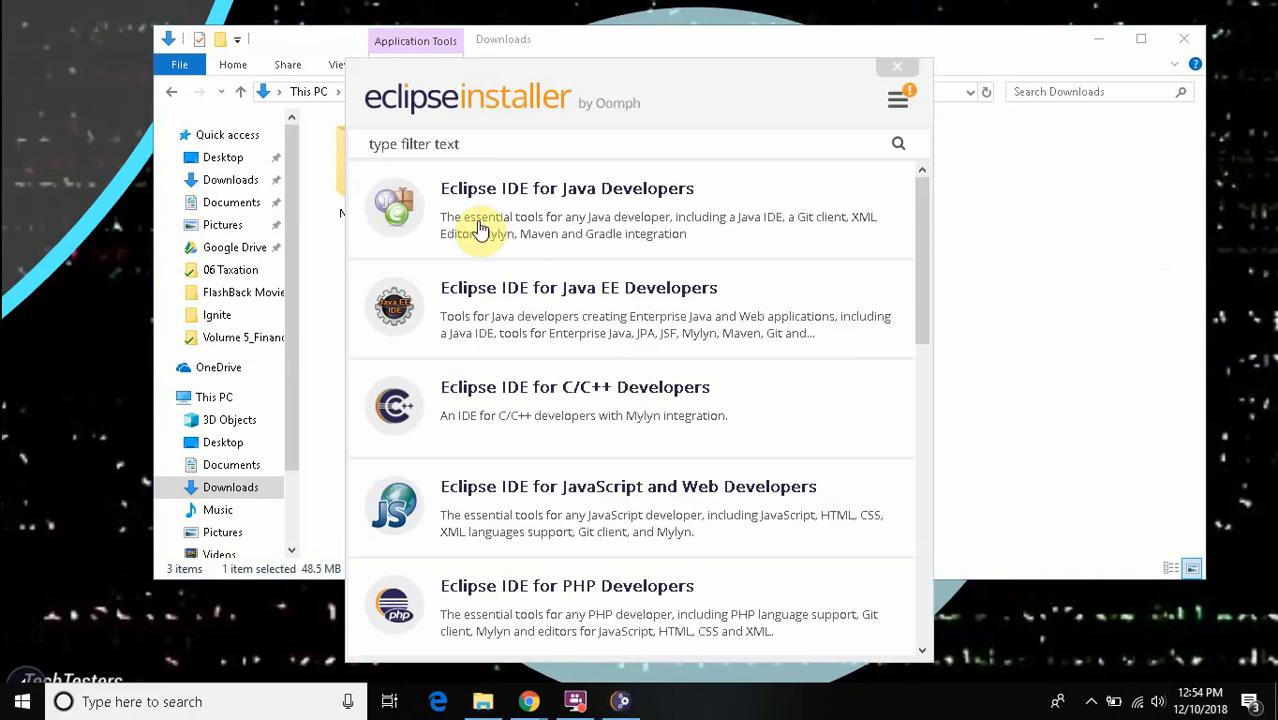
pyautogui.click(503, 222)
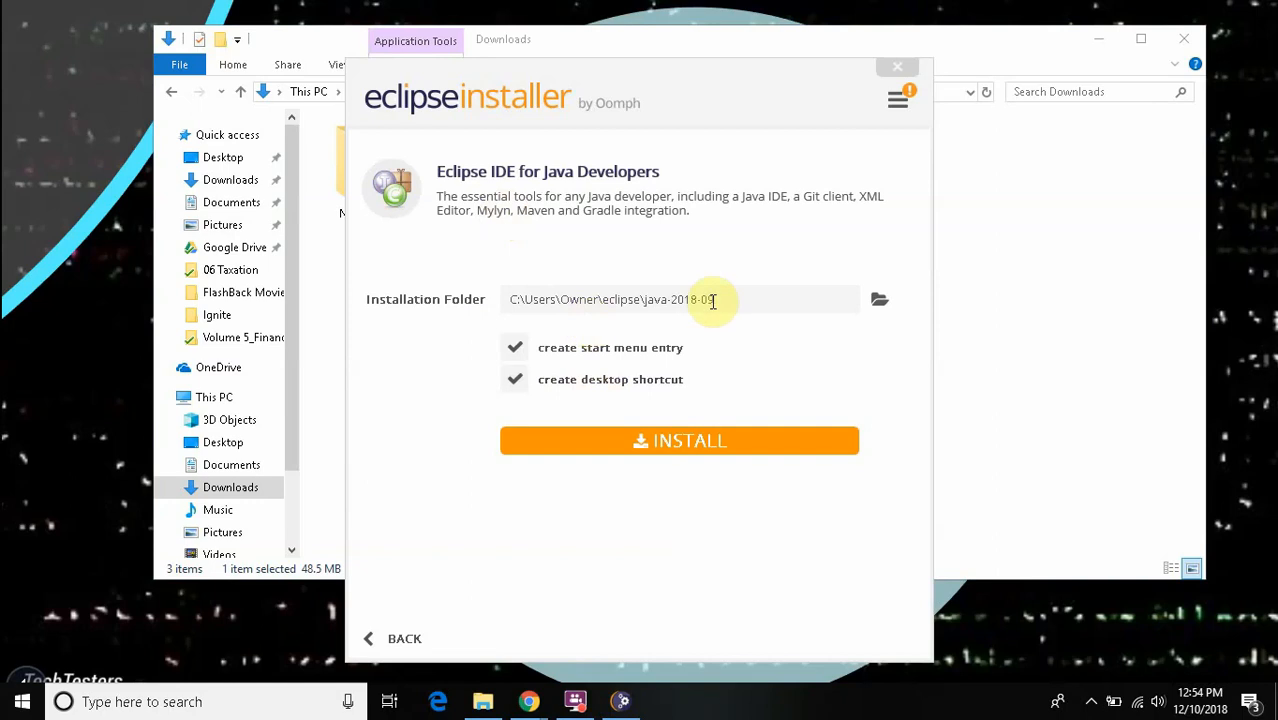
pyautogui.click(705, 434)
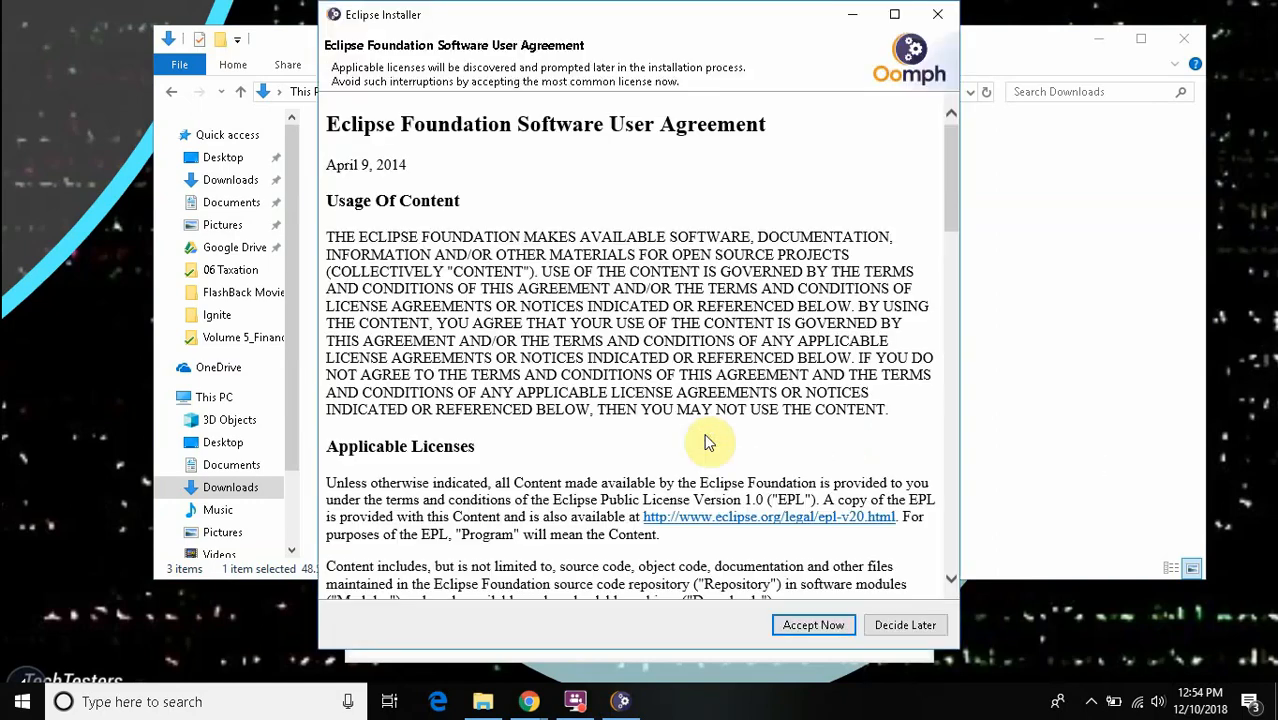
# - Accept the Eclipse Foundation Software User Agreement and the Oomph licenses, with accepted licenses remembered
pyautogui.click(813, 624)
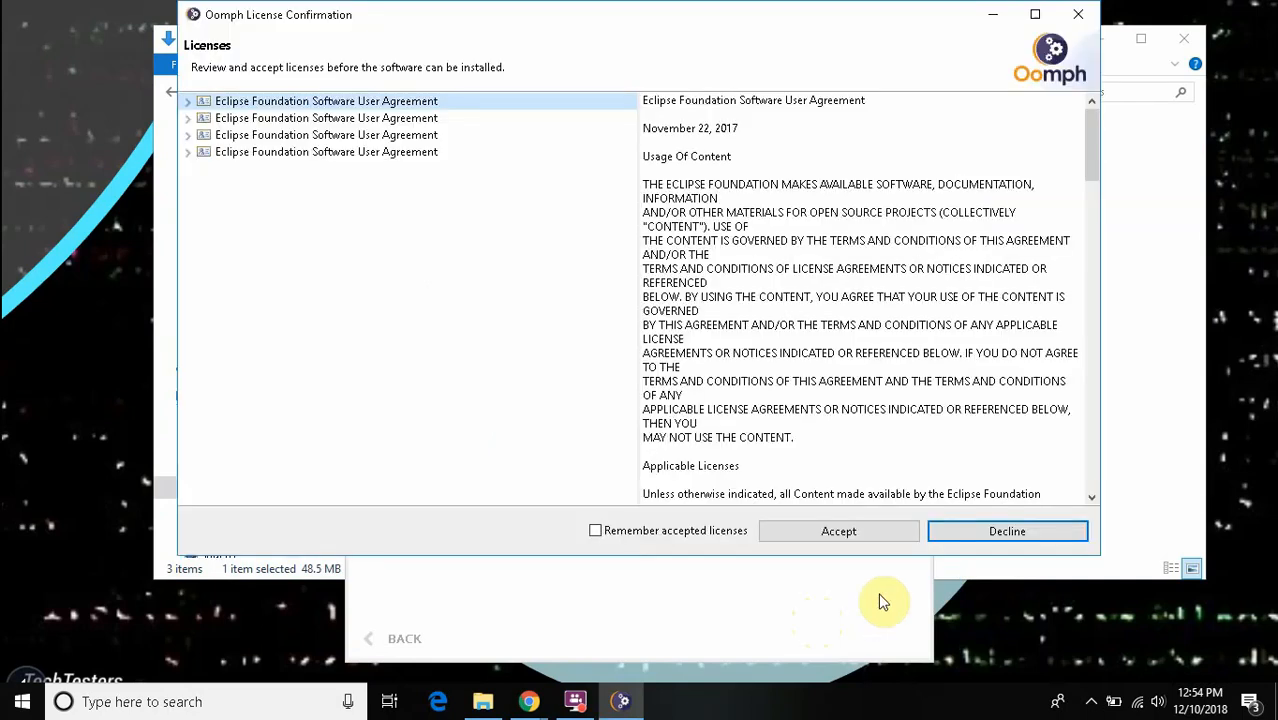
pyautogui.click(597, 532)
pyautogui.click(848, 533)
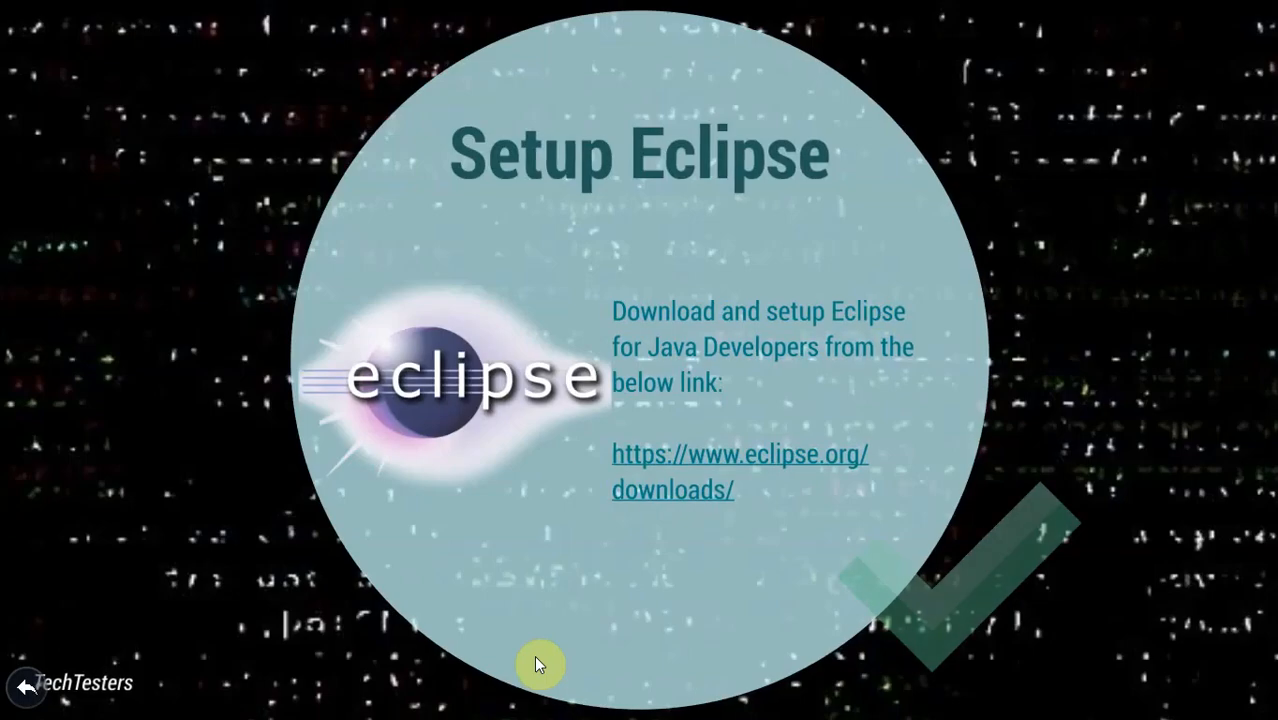
# - Advance the presentation to the Setup Selenium Webdriver slide and switch to the SeleniumHQ Downloads page
pyautogui.press('Right')
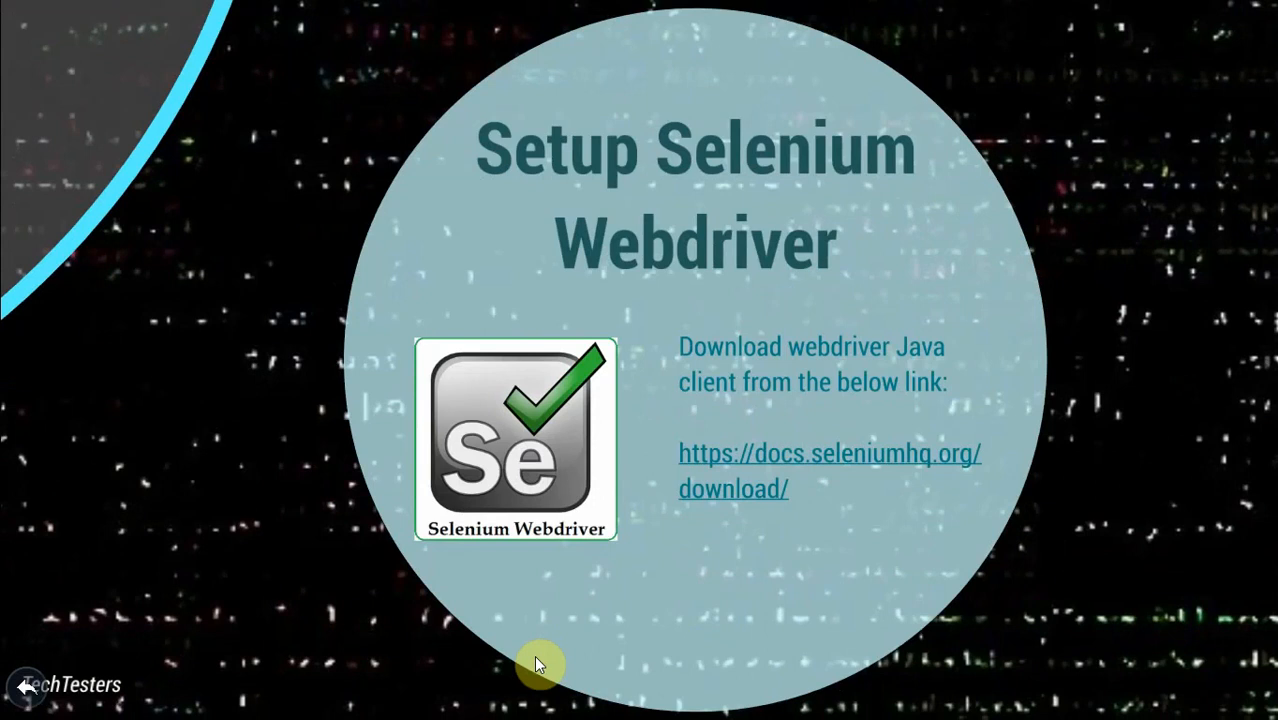
pyautogui.hotkey('alt', 'Tab')
pyautogui.hotkey('alt', 'Tab')
pyautogui.hotkey('alt', 'Tab')
pyautogui.hotkey('alt', 'Tab')
pyautogui.hotkey('alt', 'Tab')
pyautogui.hotkey('alt', 'Tab')
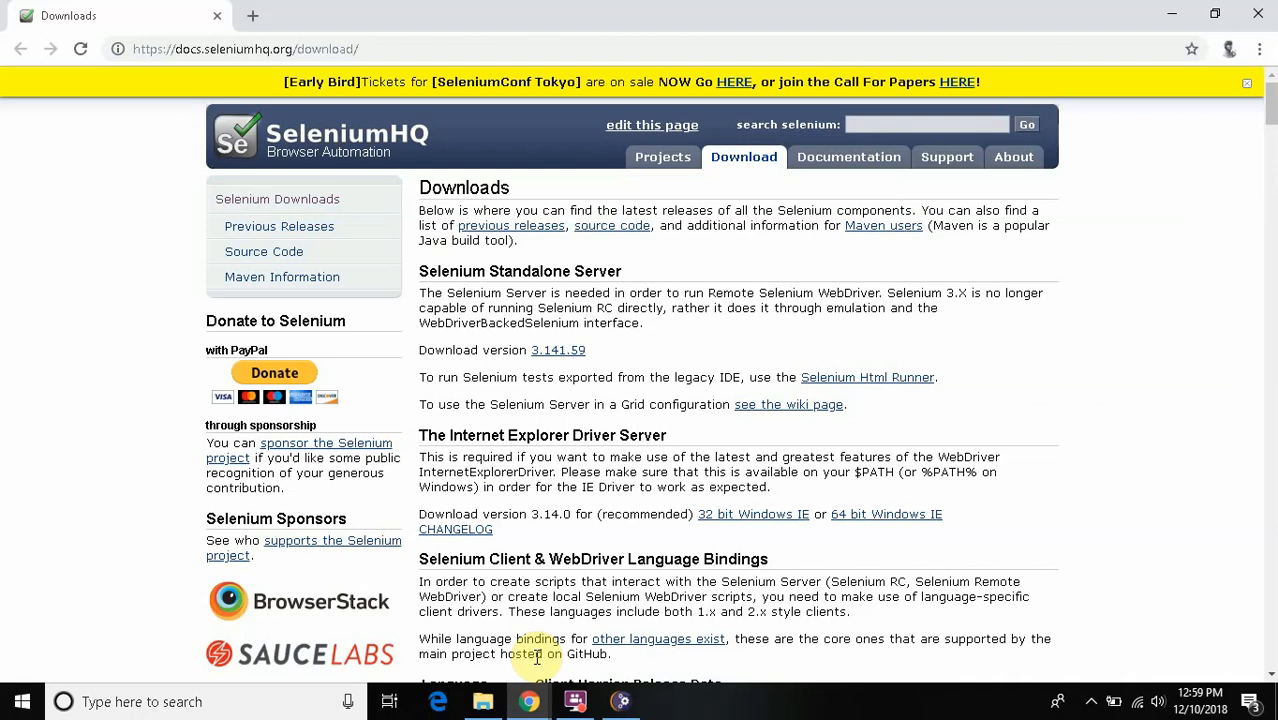
# - Download the Java client 3.141.59 from the Selenium language bindings and save selenium-java-3.141.59 to the Downloads folder
pyautogui.scroll(-3, 537, 656)
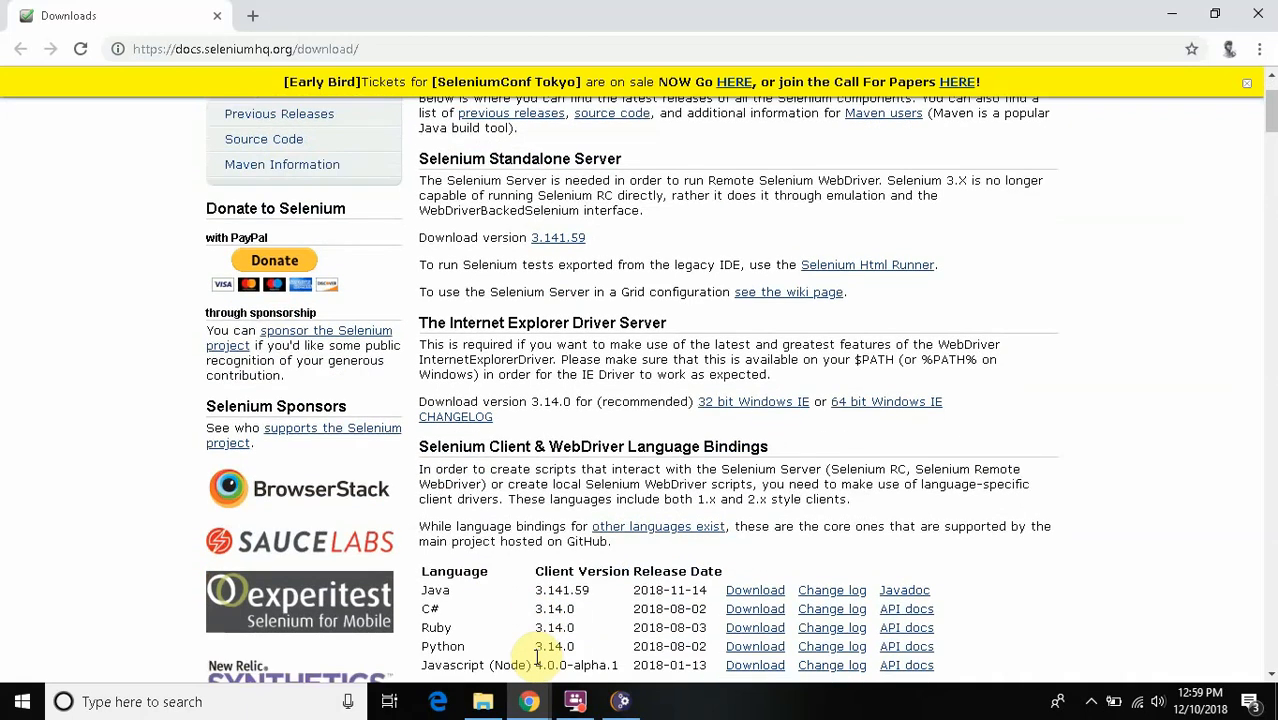
pyautogui.scroll(-1, 536, 662)
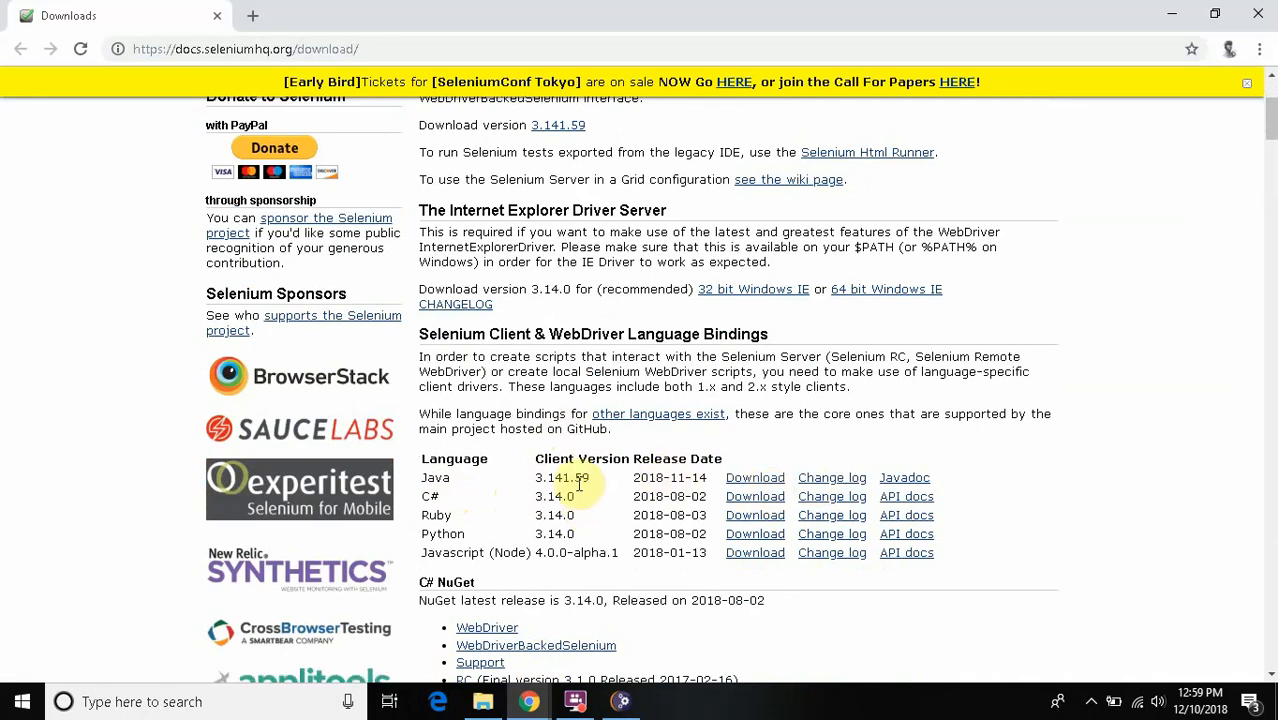
pyautogui.click(742, 482)
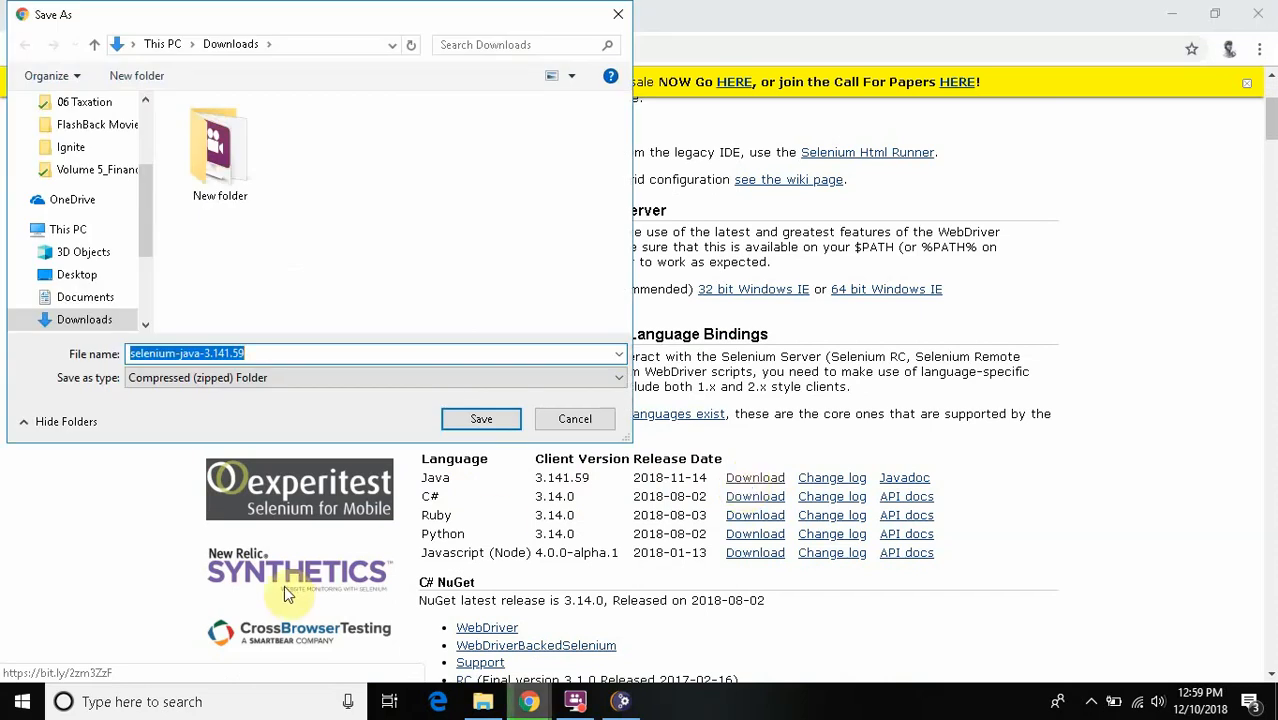
pyautogui.click(481, 424)
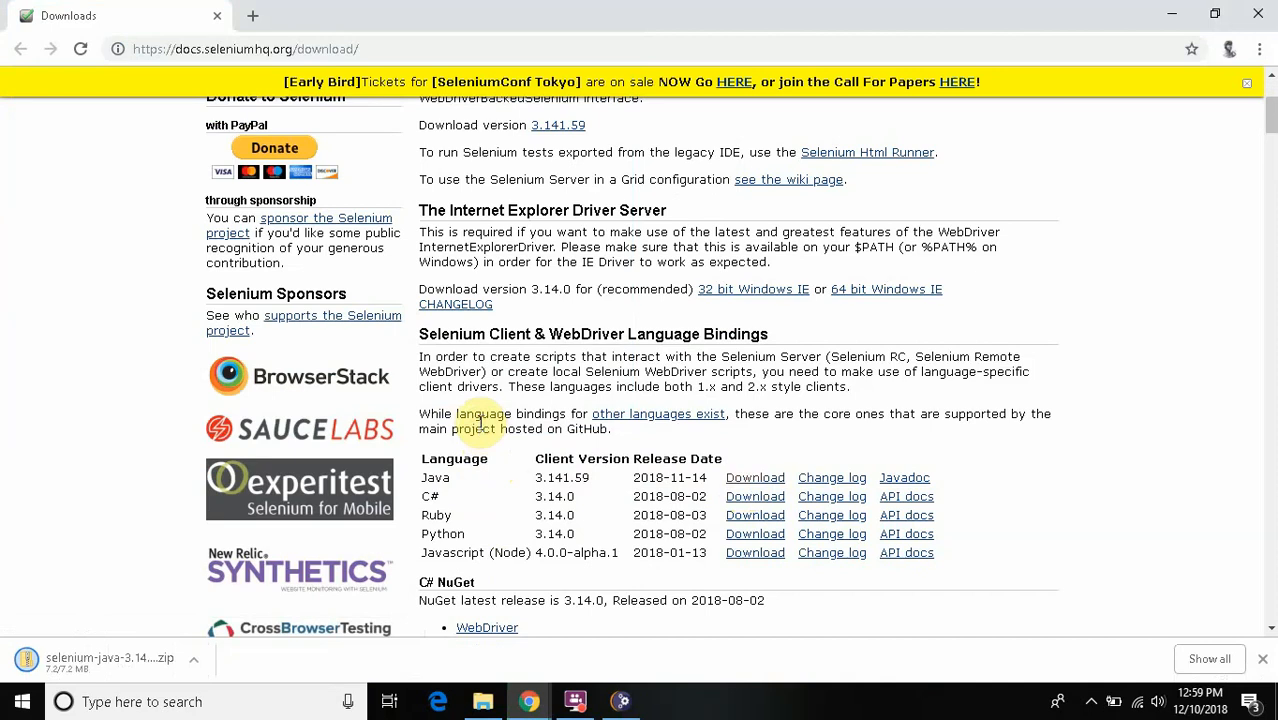
# - In File Explorer, extract the selenium-java-3.141.59 archive to the suggested folder in Downloads, showing the extracted files when complete
pyautogui.moveTo(474, 708)
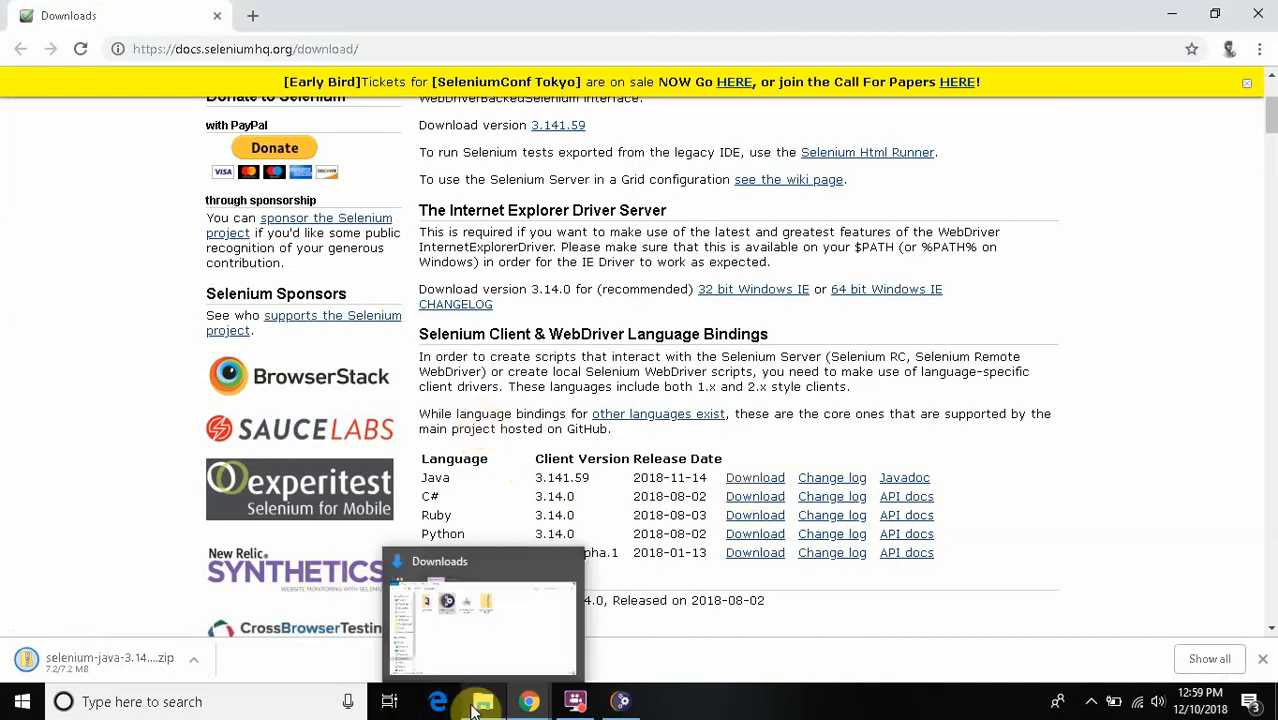
pyautogui.click(471, 662)
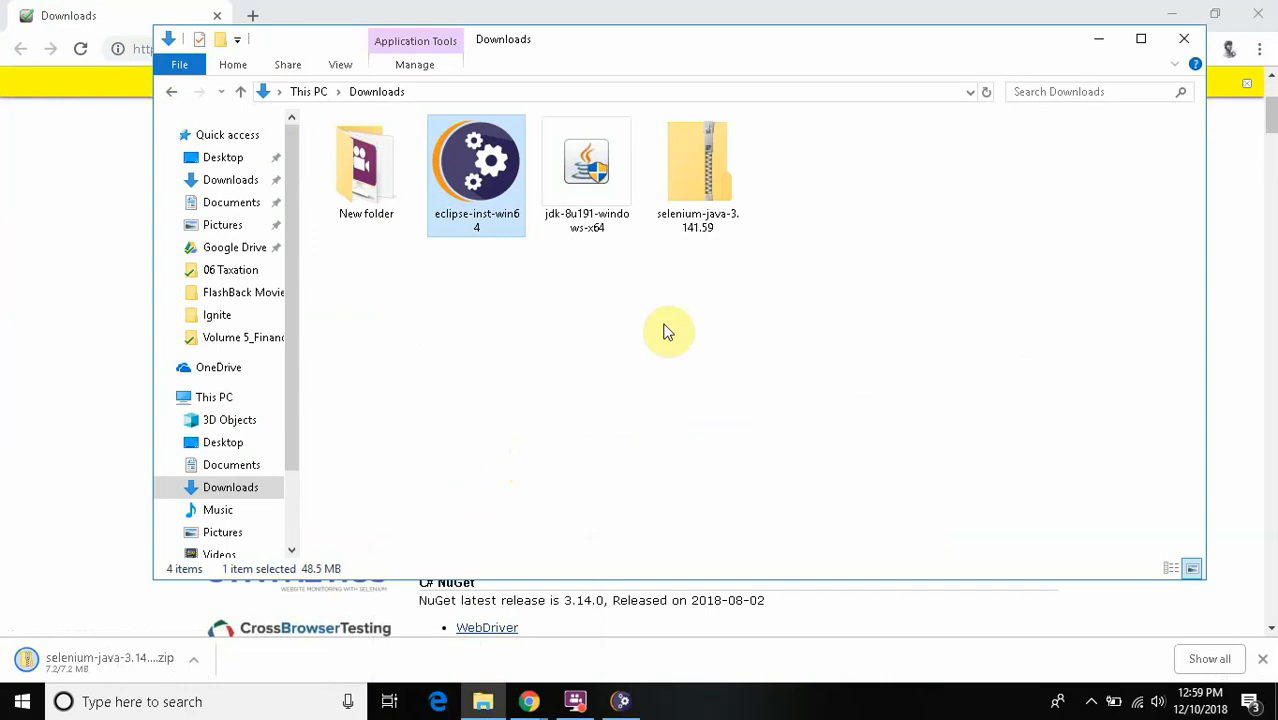
pyautogui.rightClick(706, 207)
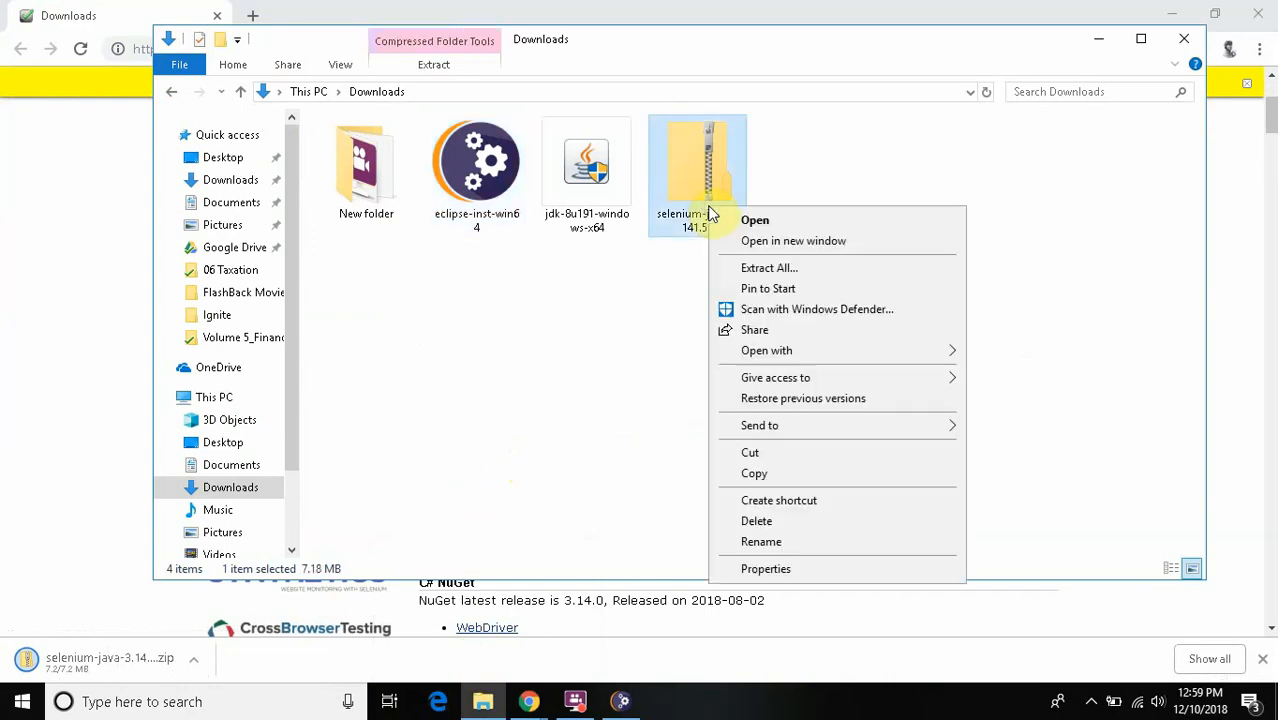
pyautogui.click(745, 266)
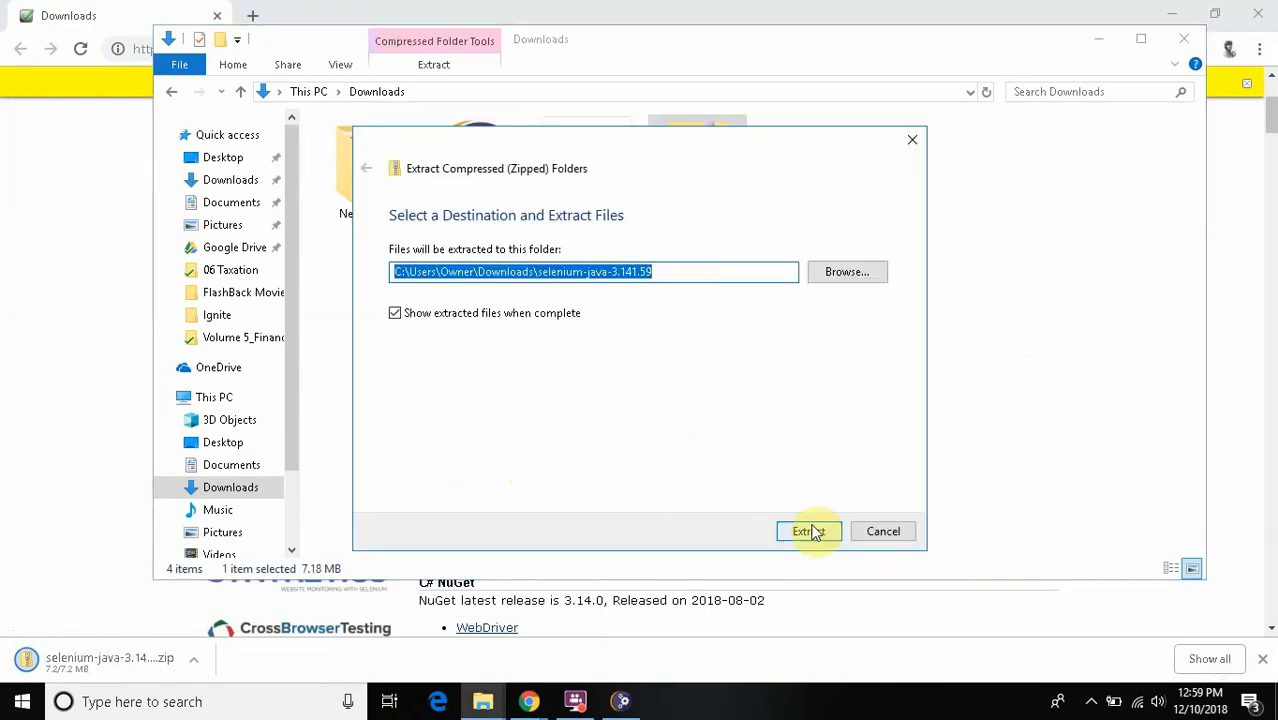
pyautogui.click(810, 531)
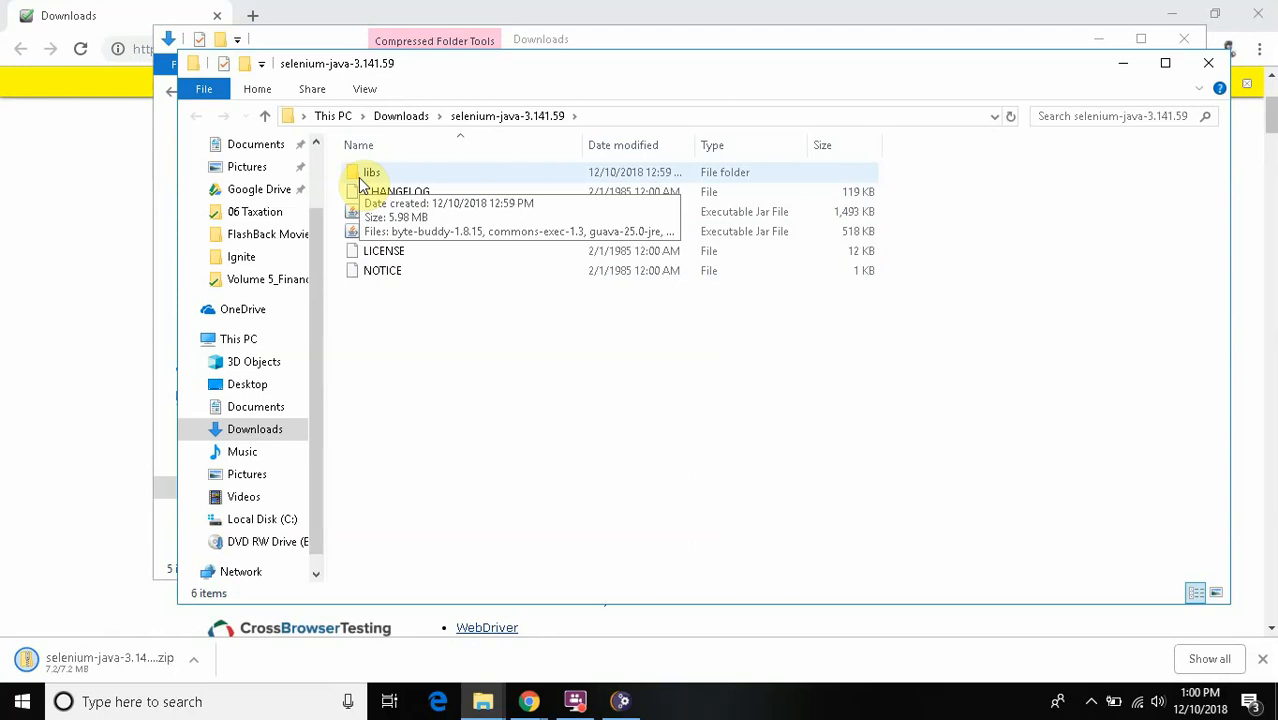
# - Return to the Selenium WebDriver presentation in Chrome and open its Setup Environment Variables topic
pyautogui.hotkey('alt', 'Tab')
pyautogui.hotkey('alt', 'Tab')
pyautogui.hotkey('alt', 'Tab')
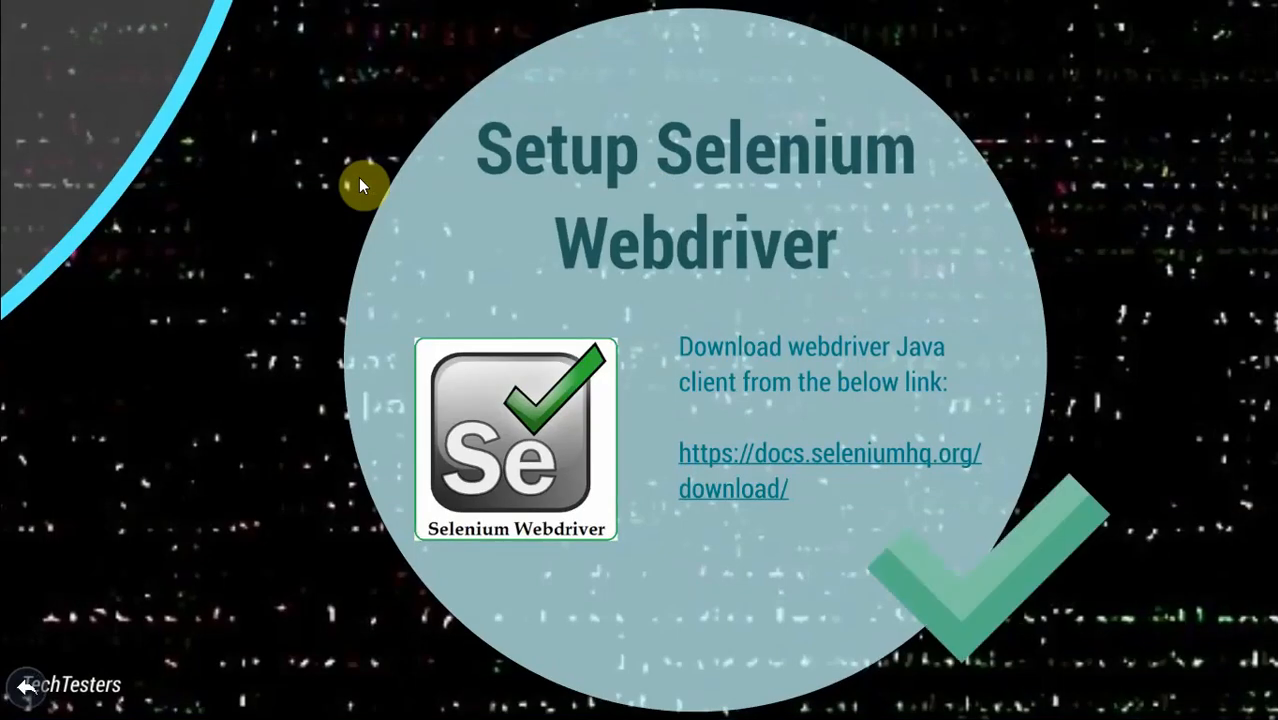
pyautogui.press('Right')
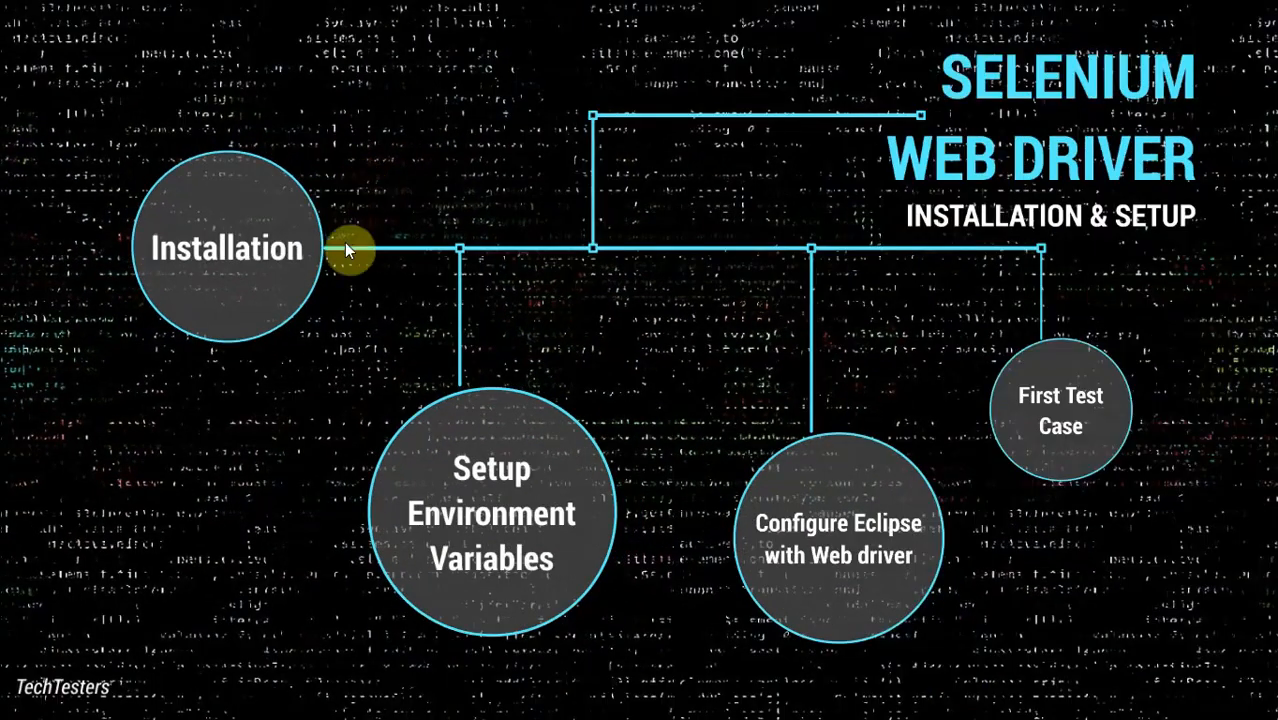
pyautogui.click(489, 487)
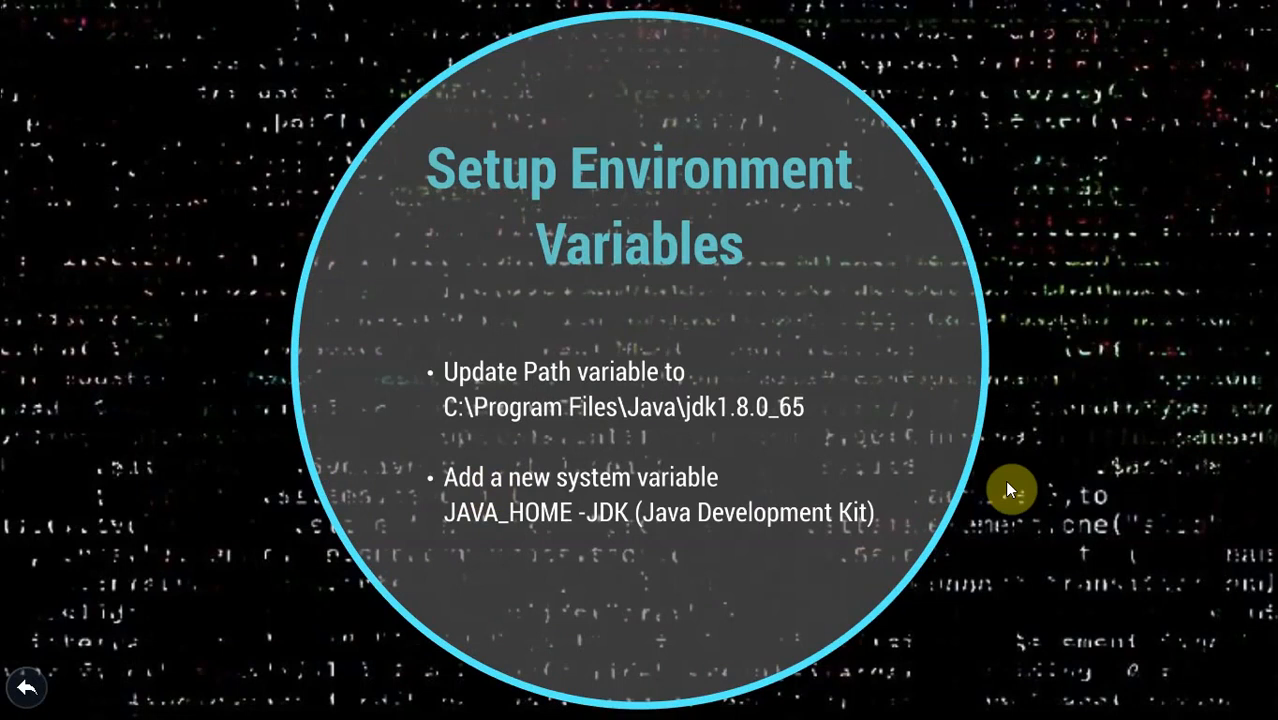
# - Switch to the Control Panel System window and open the system Path variable from the advanced Environment Variables settings for editing
pyautogui.hotkey('alt', 'Tab')
pyautogui.hotkey('alt', 'Tab')
pyautogui.hotkey('alt', 'Tab')
pyautogui.hotkey('alt', 'Tab')
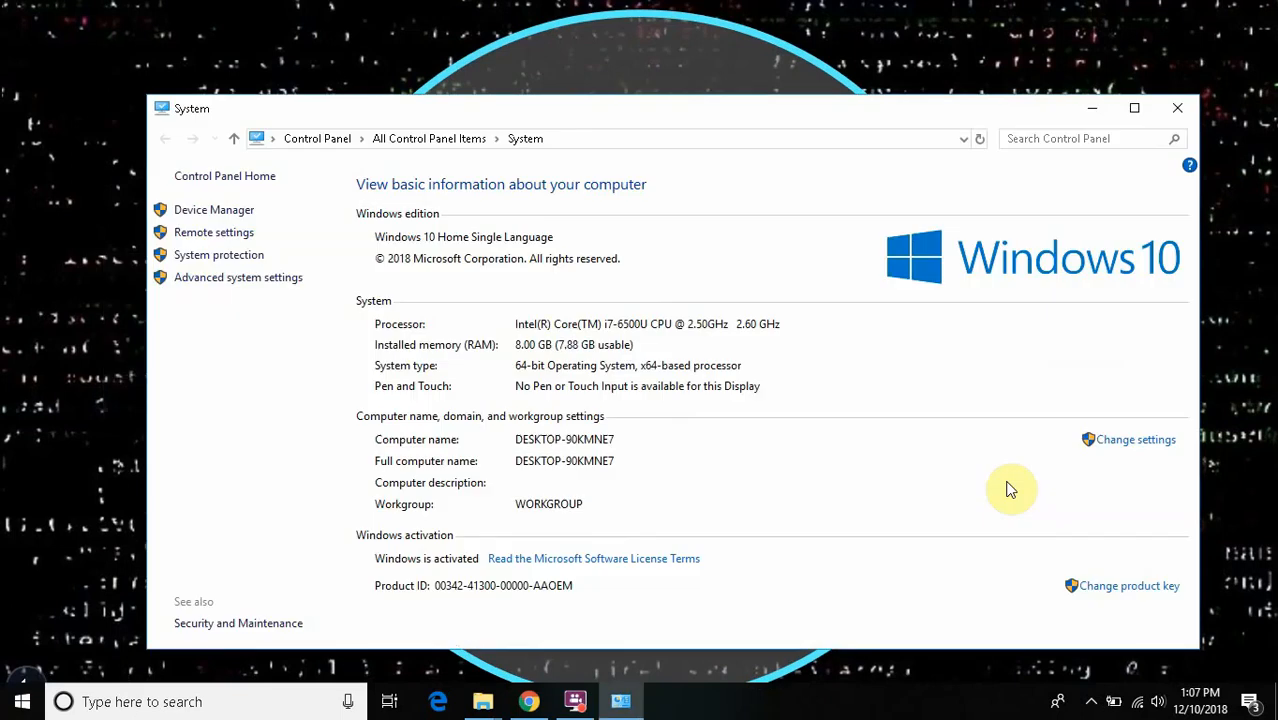
pyautogui.click(256, 280)
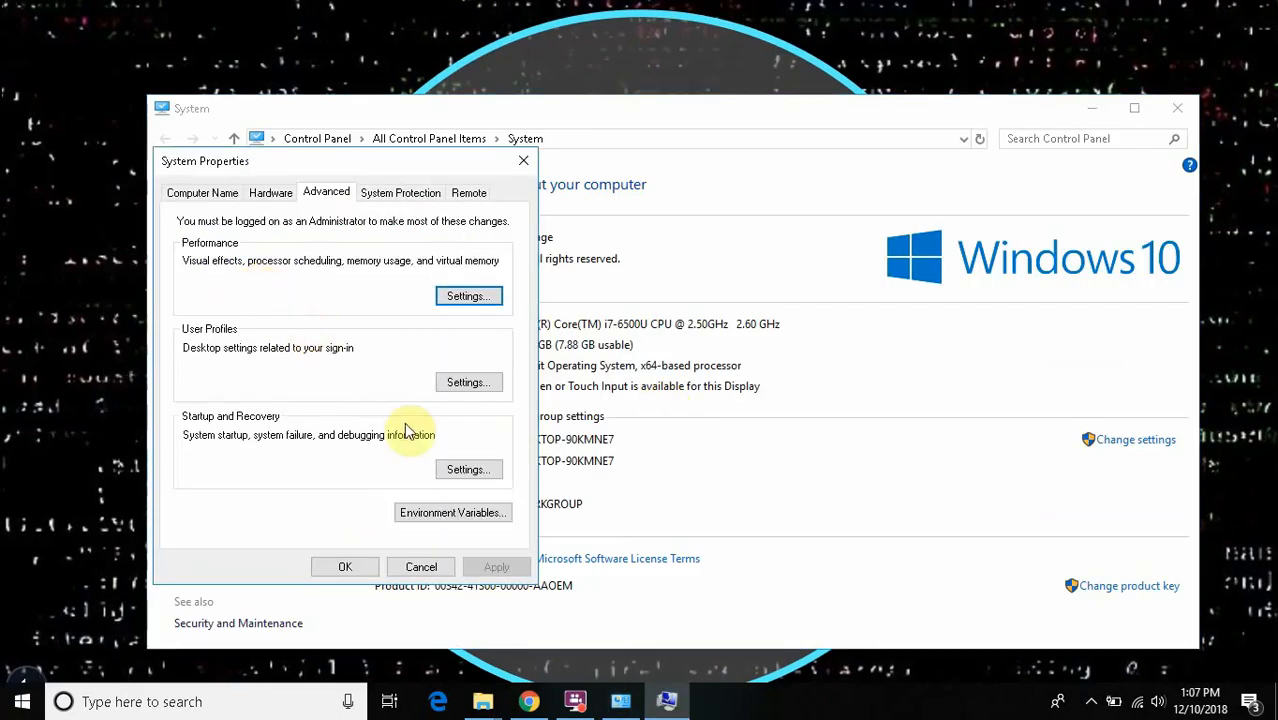
pyautogui.click(443, 513)
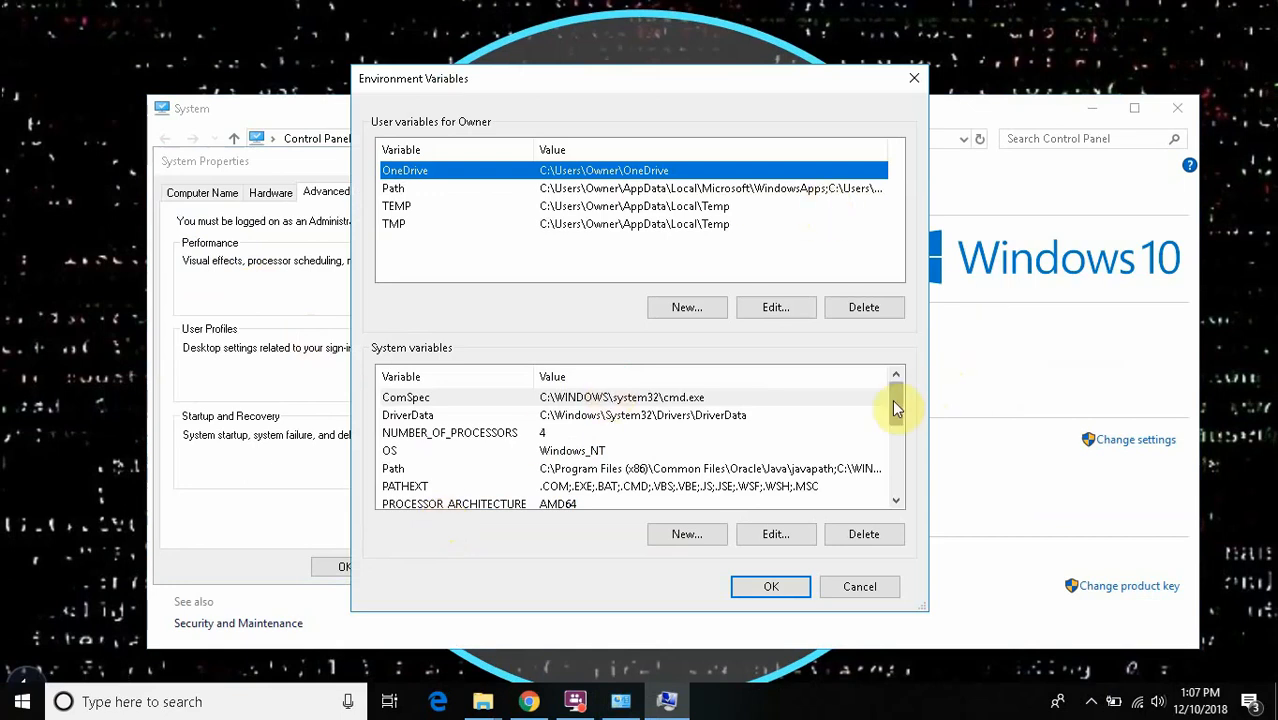
pyautogui.moveTo(893, 401)
pyautogui.mouseDown()
pyautogui.moveTo(896, 411)
pyautogui.moveTo(895, 400)
pyautogui.mouseUp()
pyautogui.click(757, 469)
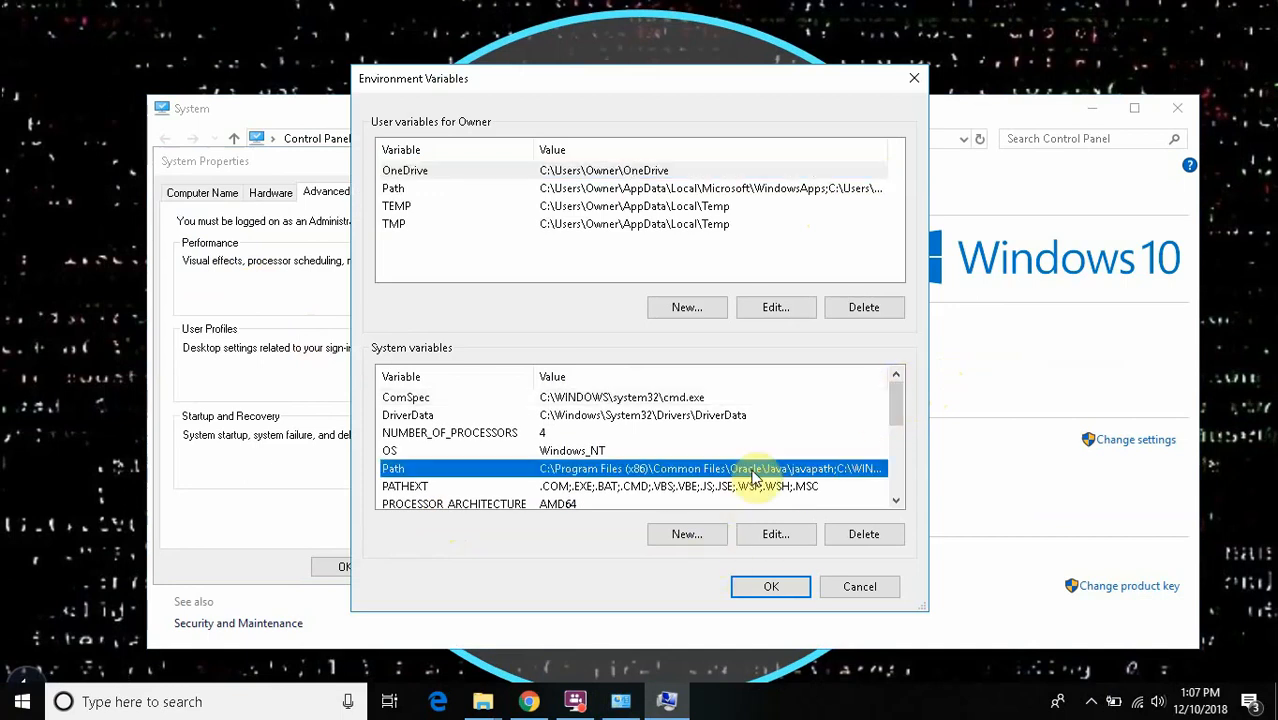
pyautogui.click(773, 535)
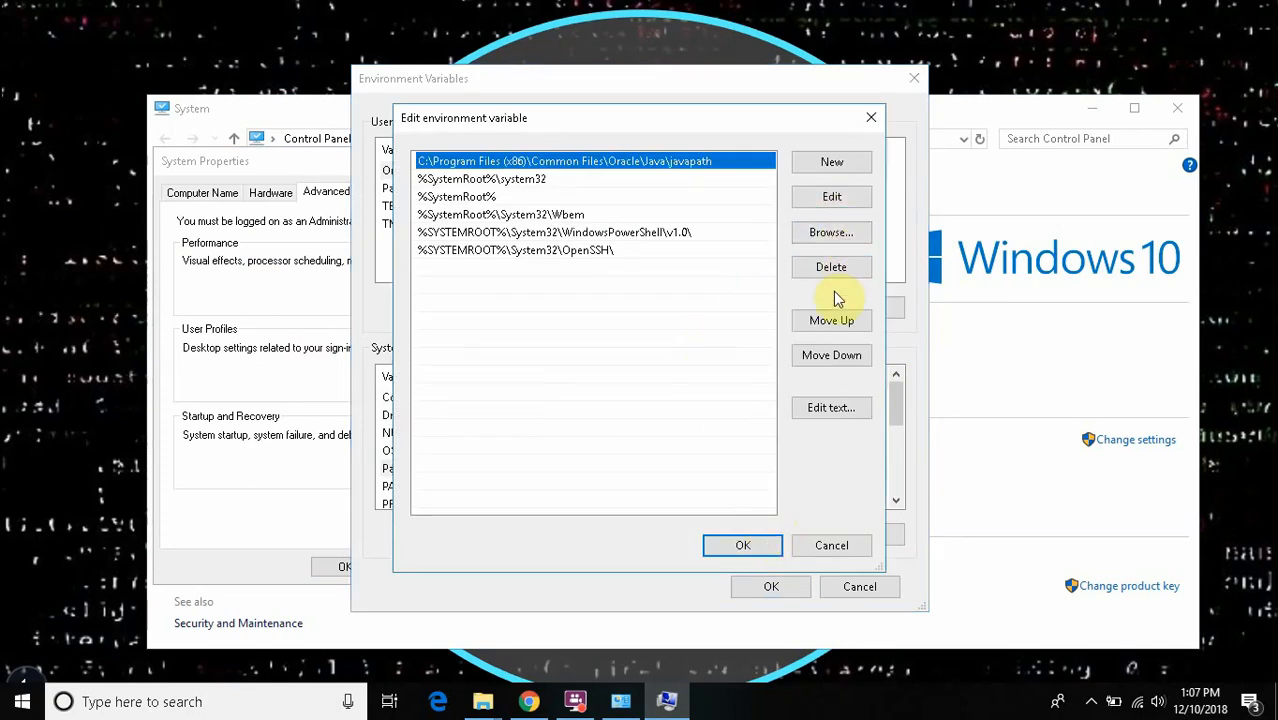
pyautogui.doubleClick(595, 270)
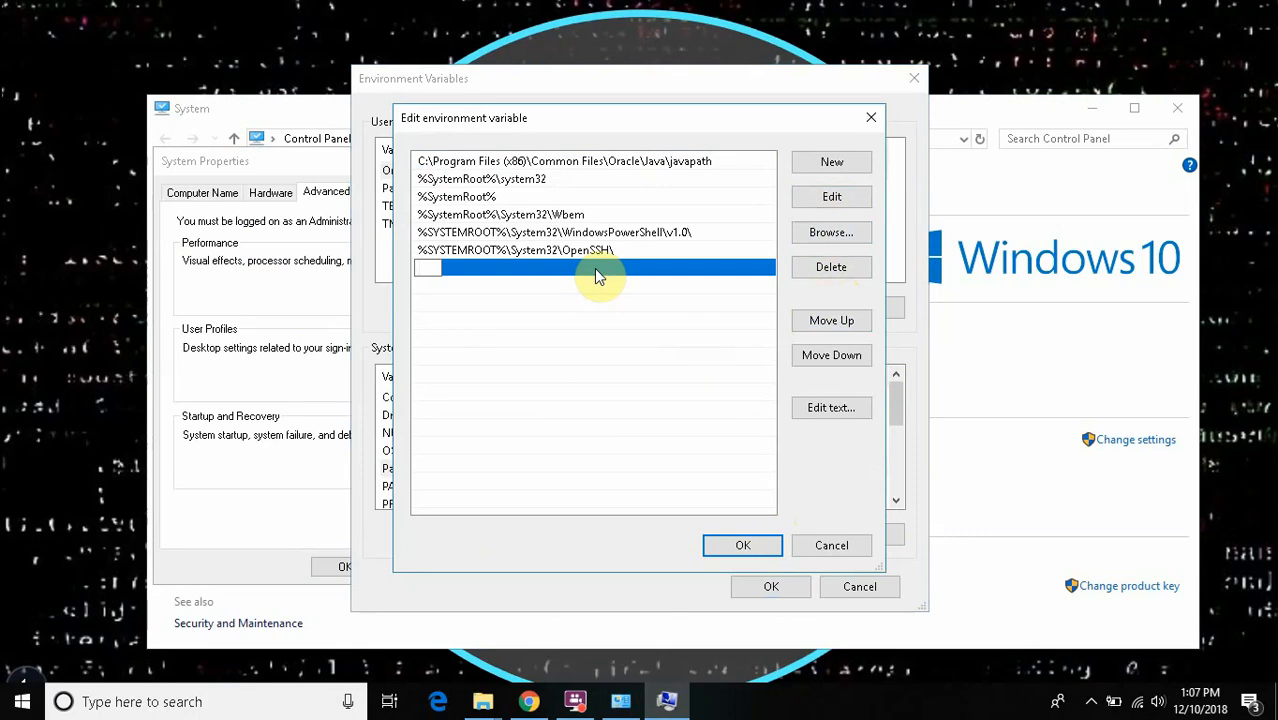
# - In File Explorer, go to the jdk1.8.0_191 folder under C:\Program Files\Java and copy its full path
pyautogui.click(484, 702)
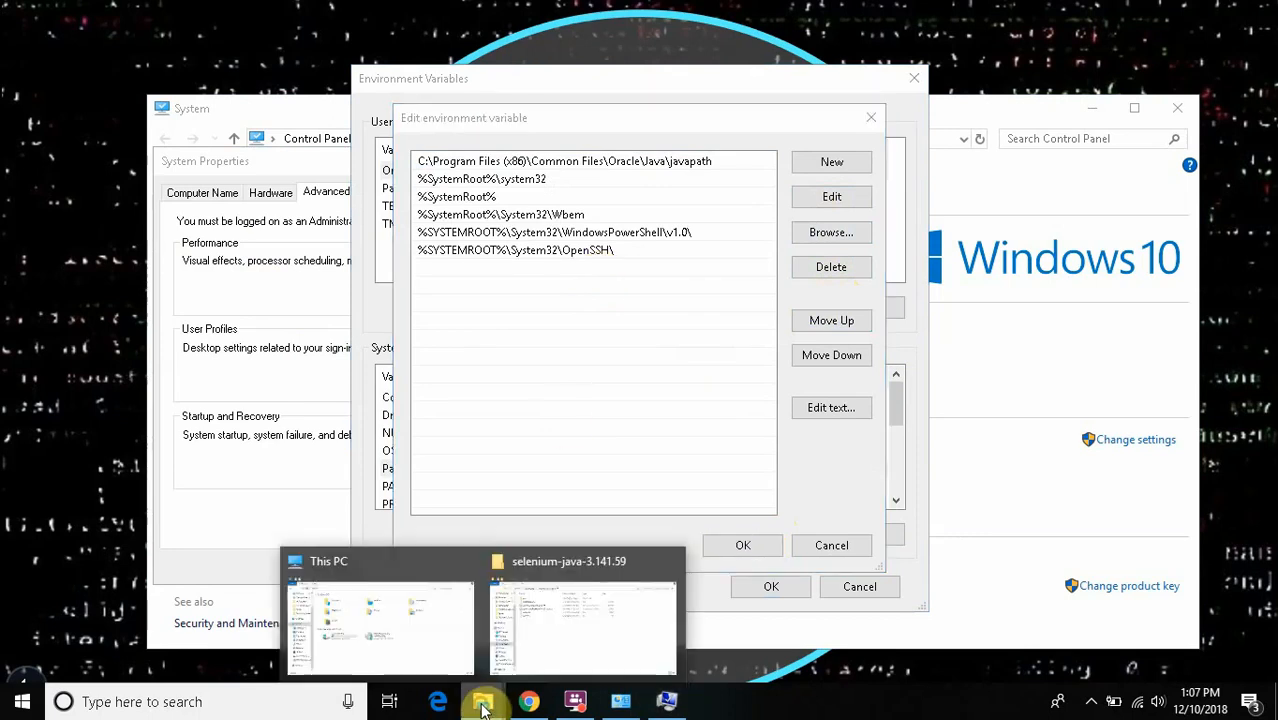
pyautogui.click(441, 638)
pyautogui.doubleClick(458, 372)
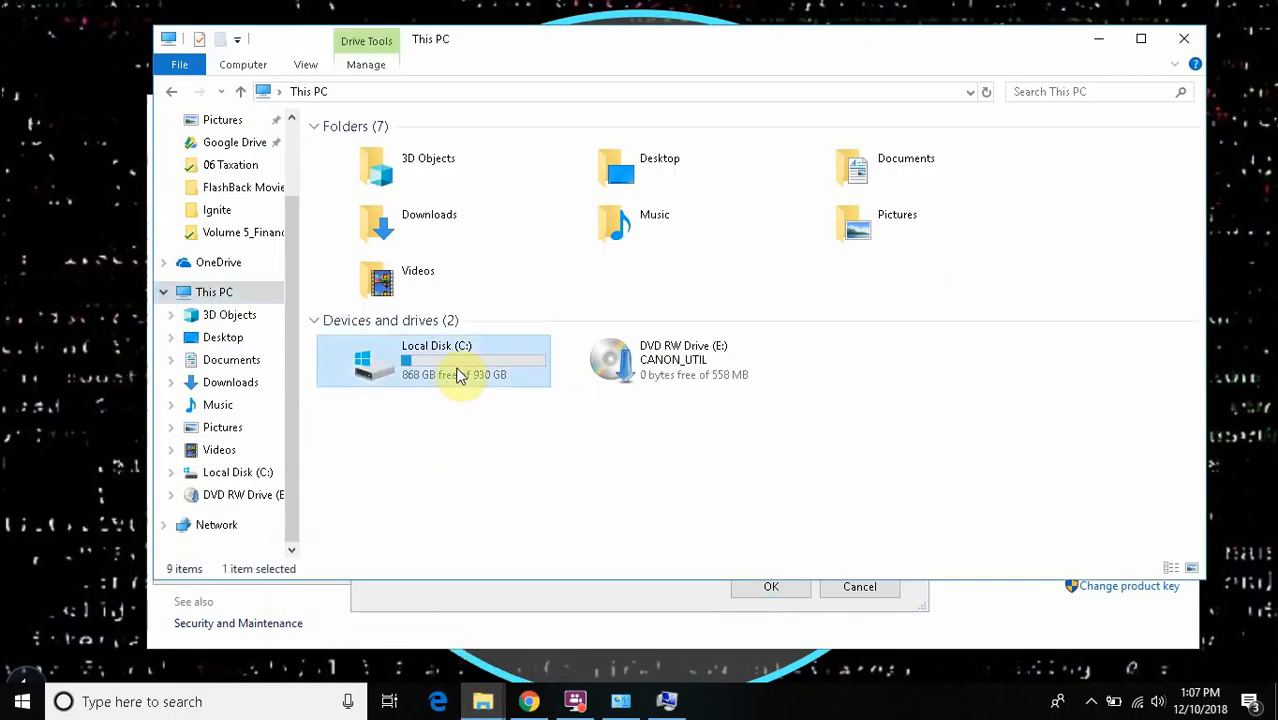
pyautogui.doubleClick(365, 226)
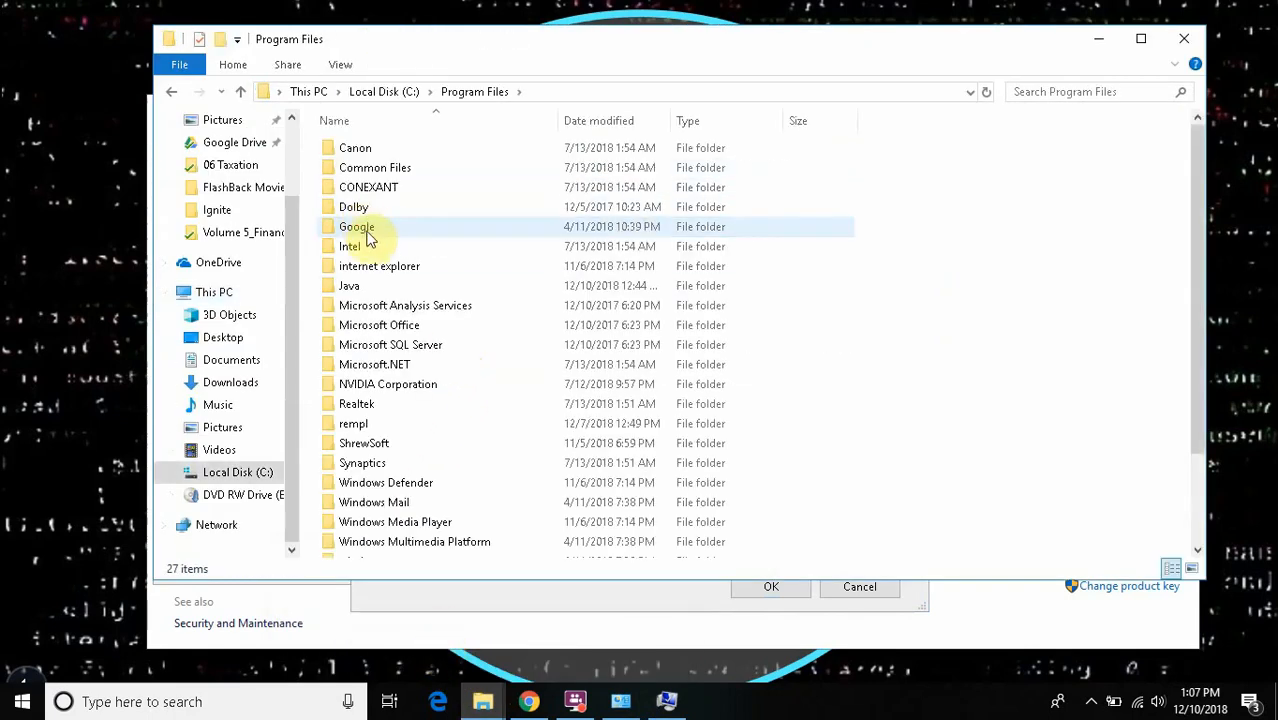
pyautogui.doubleClick(368, 285)
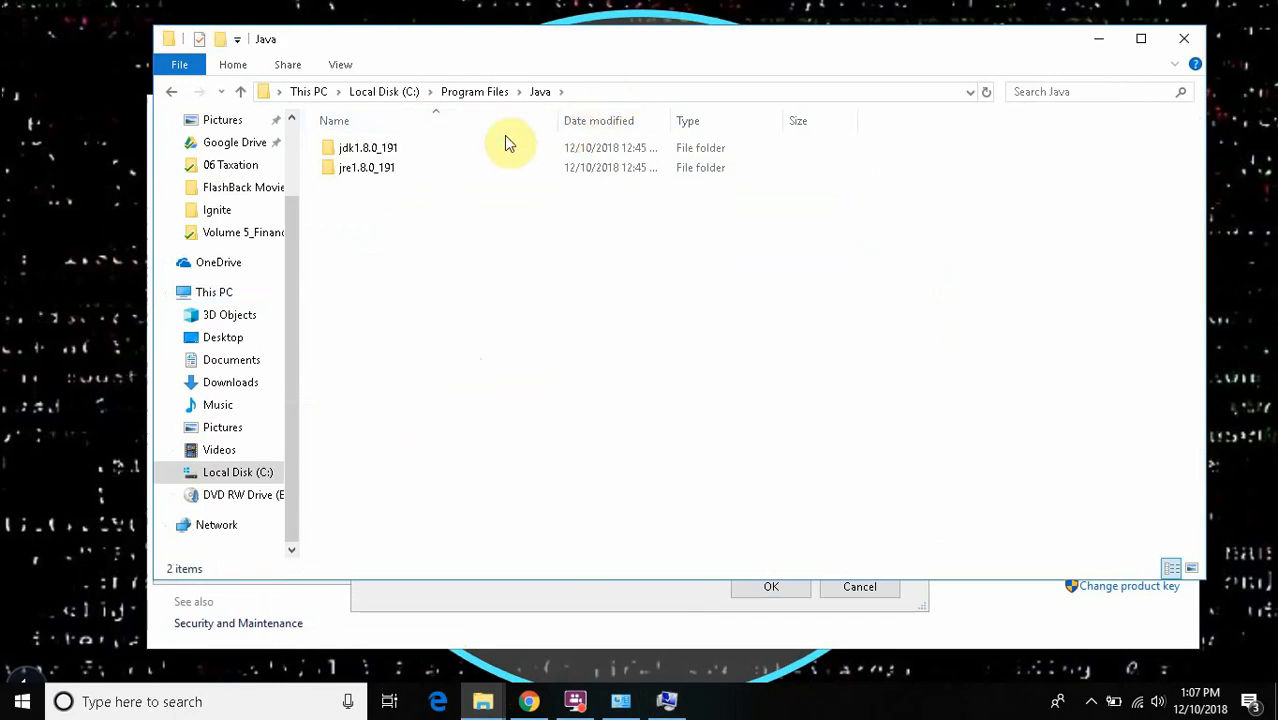
pyautogui.doubleClick(476, 163)
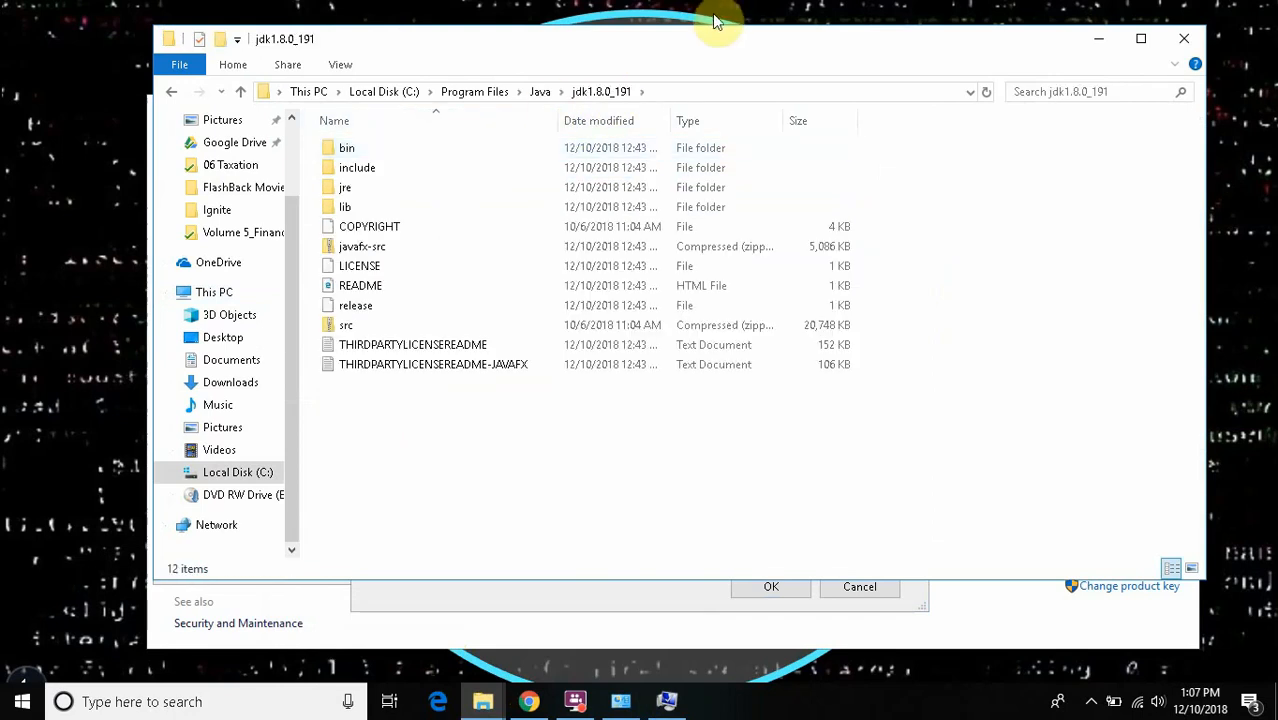
pyautogui.click(693, 93)
pyautogui.hotkey('ctrl', 'c')
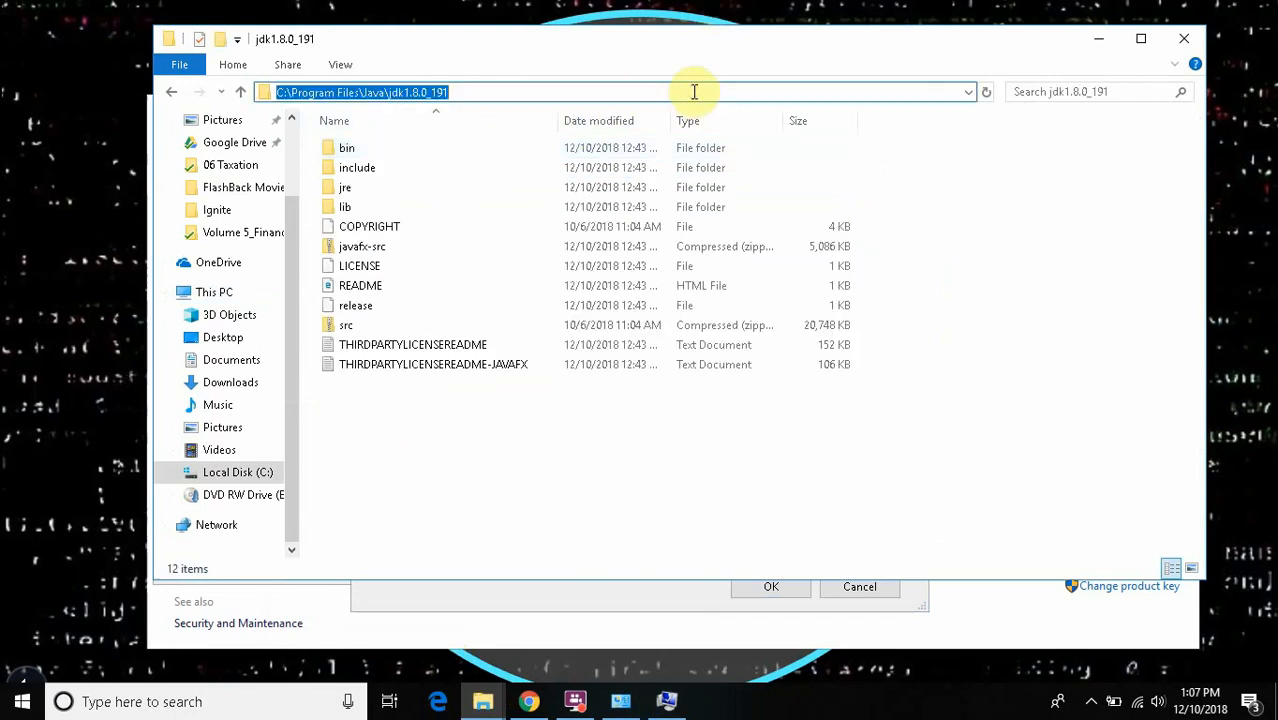
# - Return to the Path variable's entry list and add C:\Program Files\Java\jdk1.8.0_191 as a new entry
pyautogui.hotkey('alt', 'Tab')
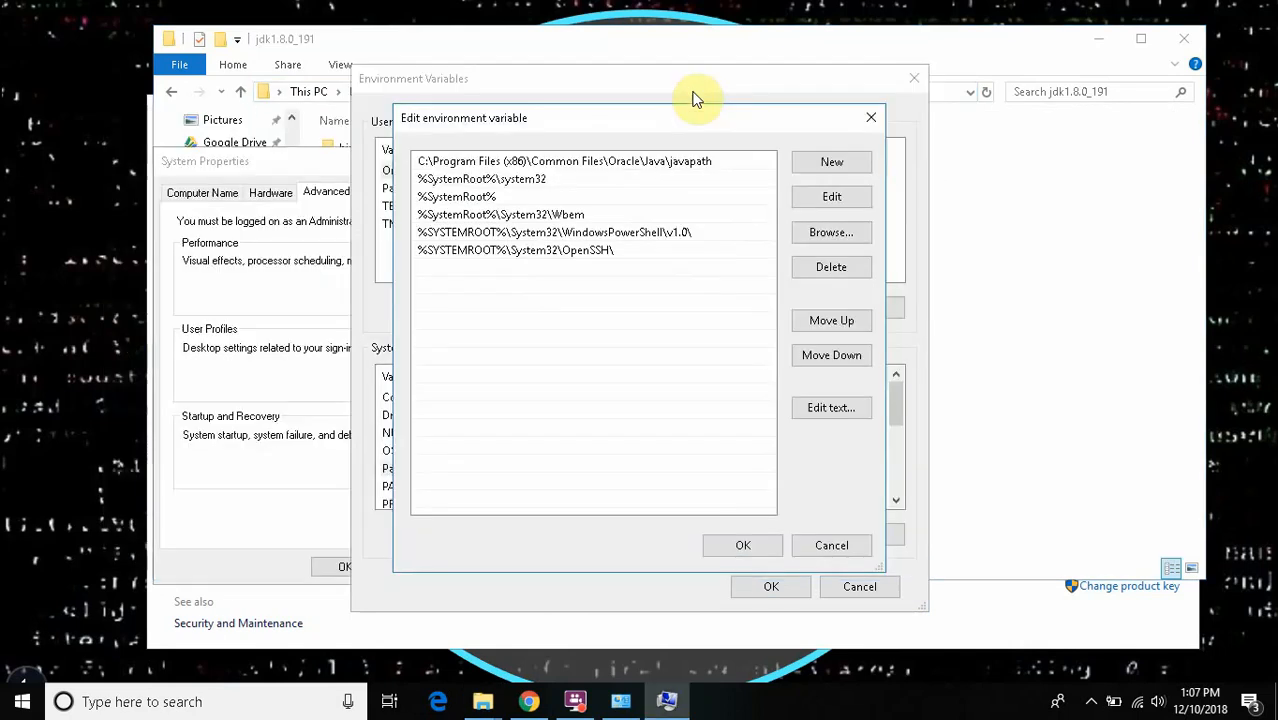
pyautogui.doubleClick(545, 268)
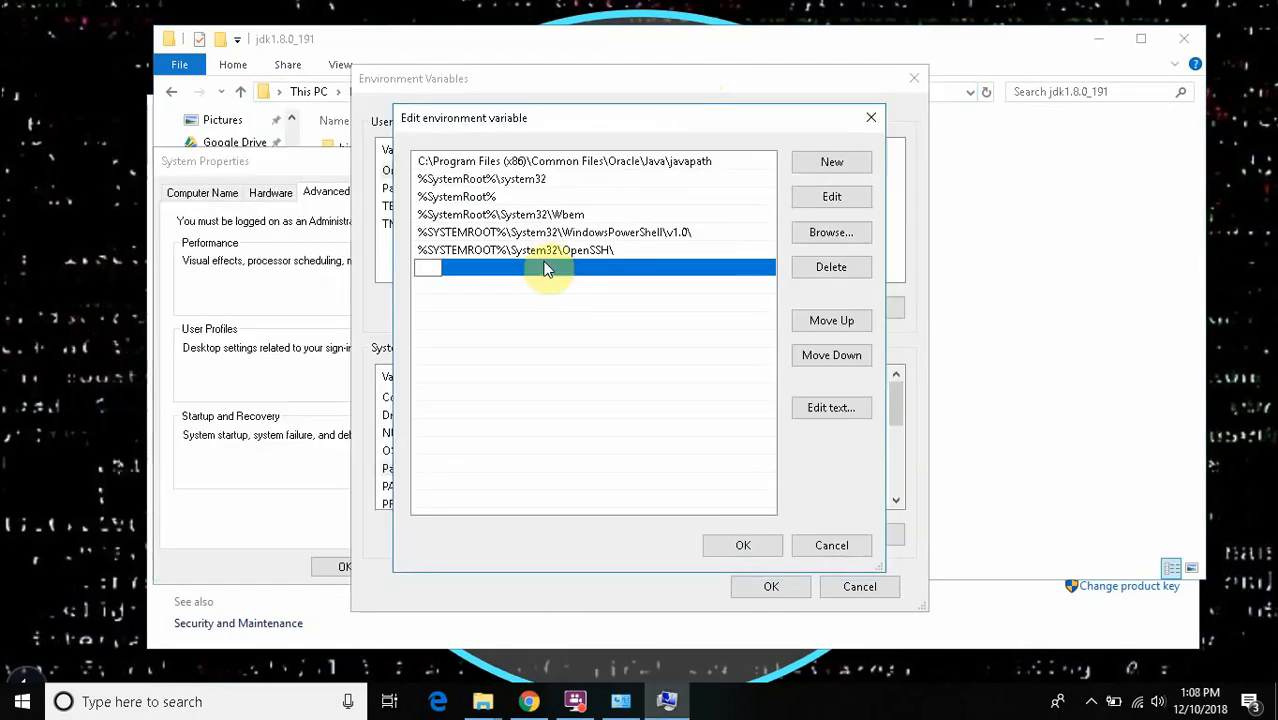
pyautogui.hotkey('ctrl', 'v')
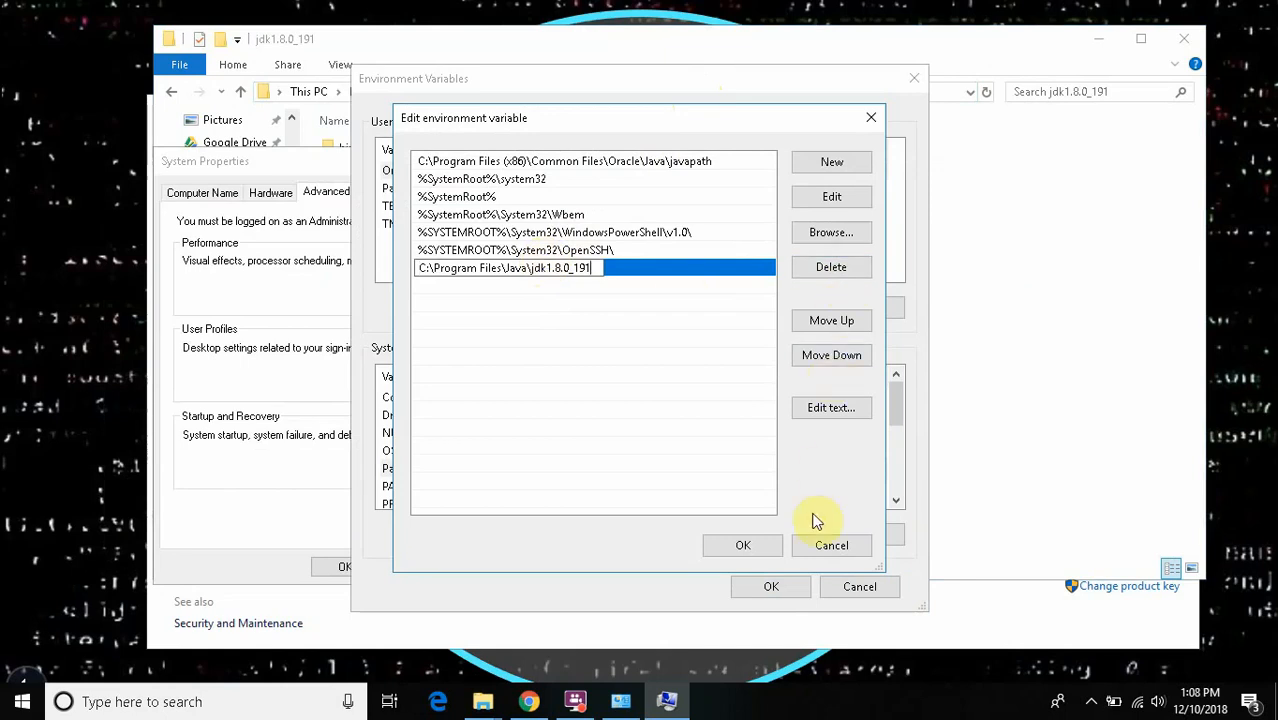
pyautogui.click(743, 543)
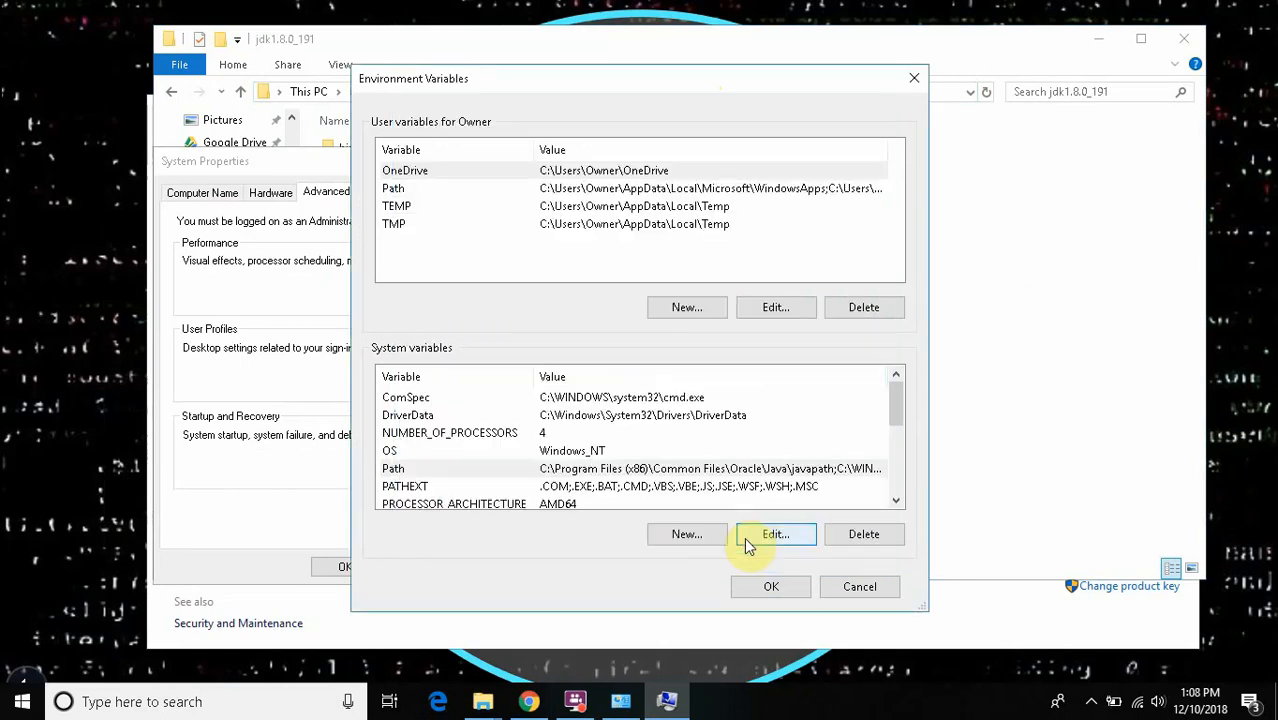
# - Reopen the system Path variable to check its JDK entry, and close the list again
pyautogui.click(683, 473)
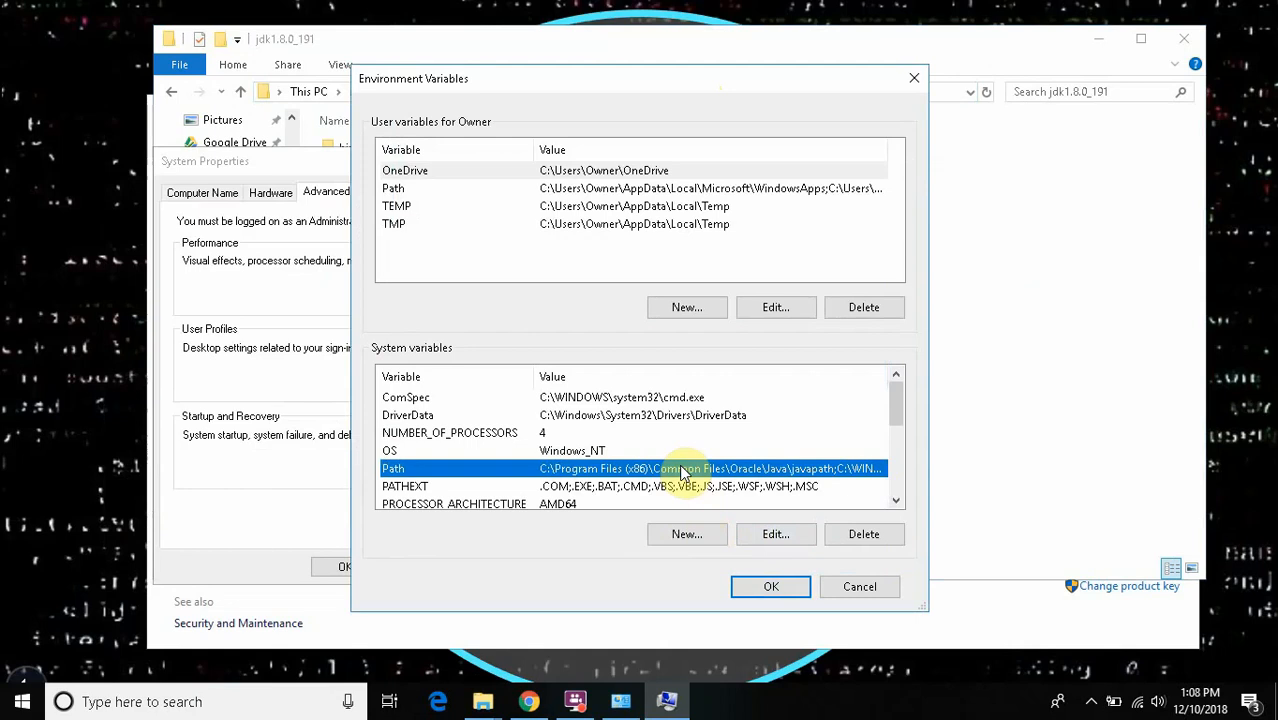
pyautogui.doubleClick(683, 473)
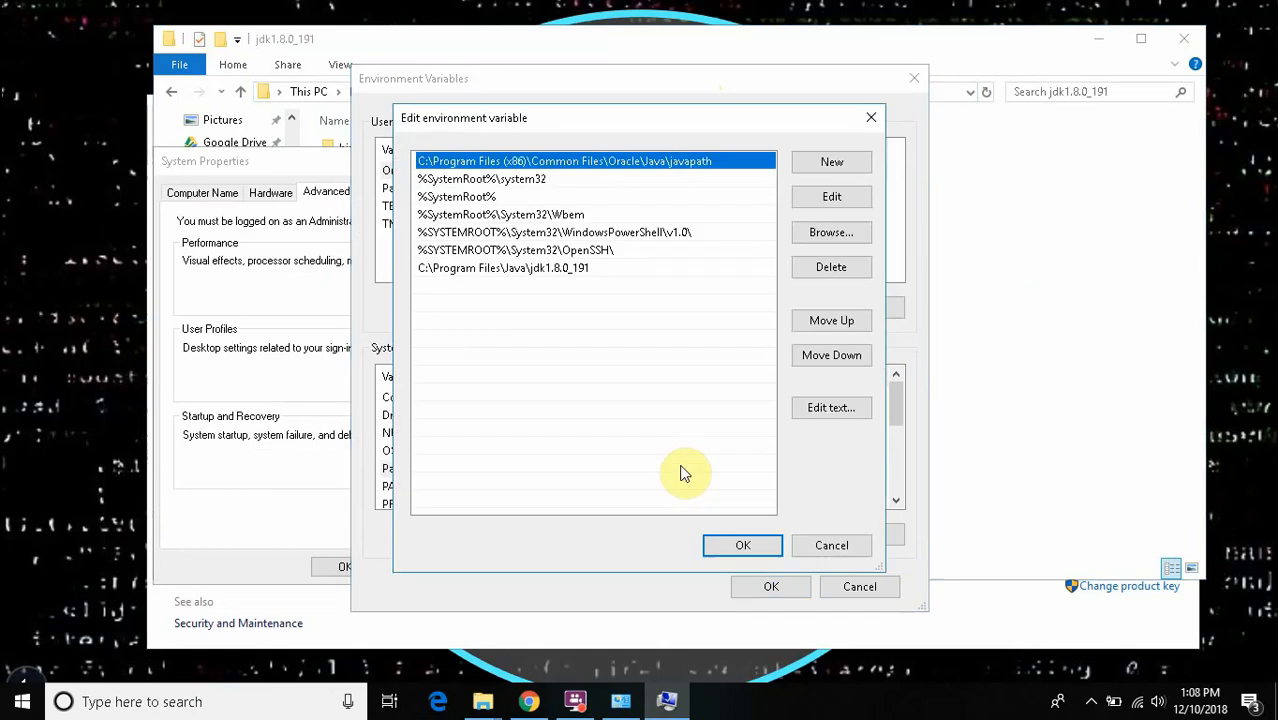
pyautogui.click(537, 267)
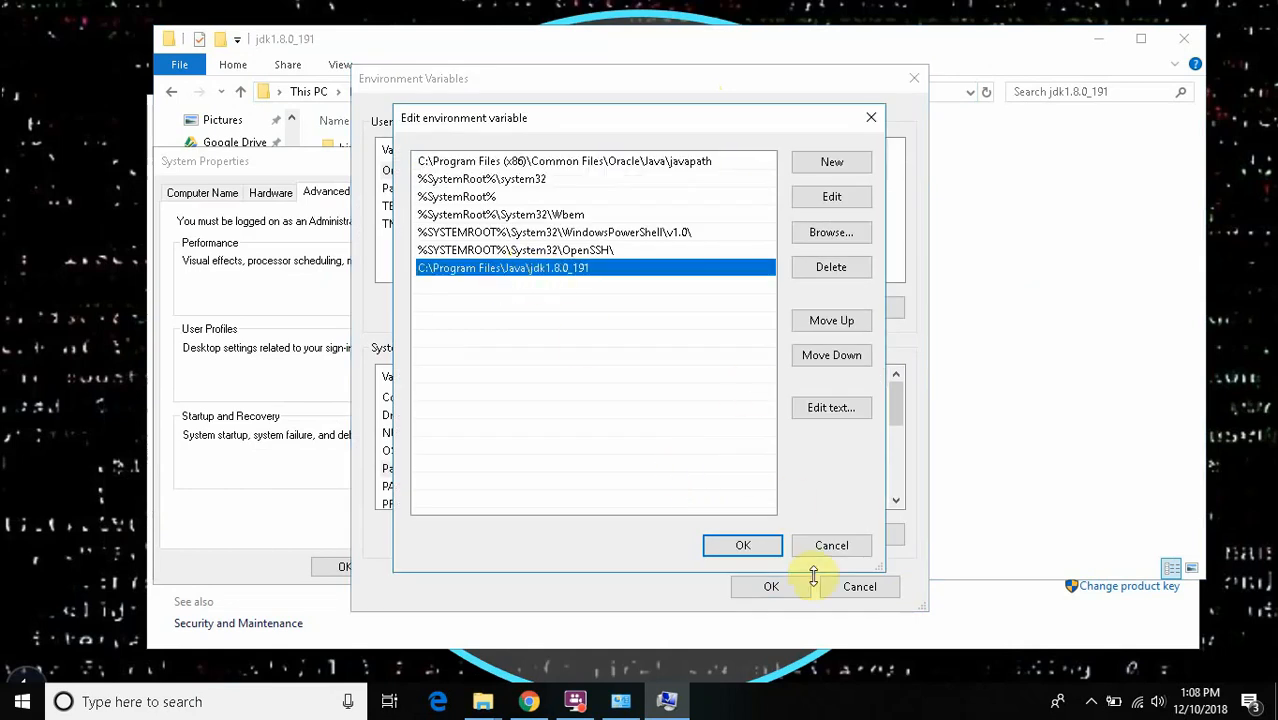
pyautogui.click(758, 552)
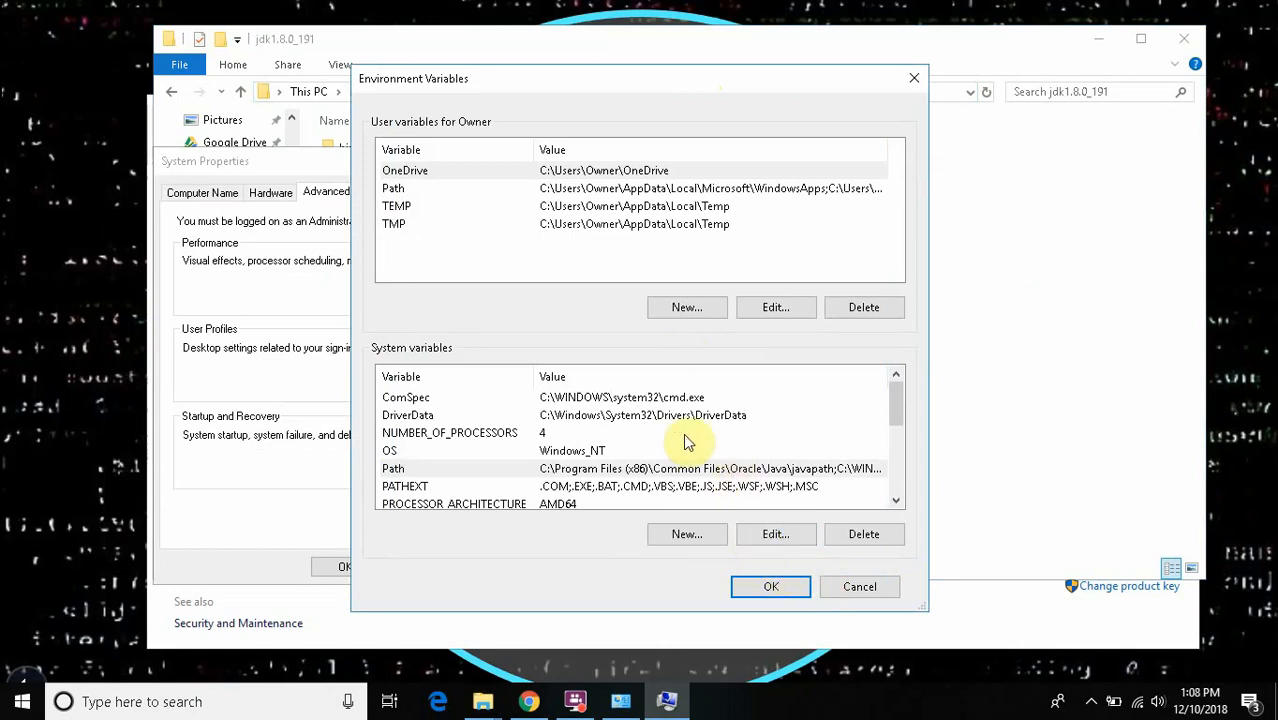
# - Create a system variable named JAVA_HOME with the value C:\Program Files\Java\jdk1.8.0_191 and save it
pyautogui.click(688, 535)
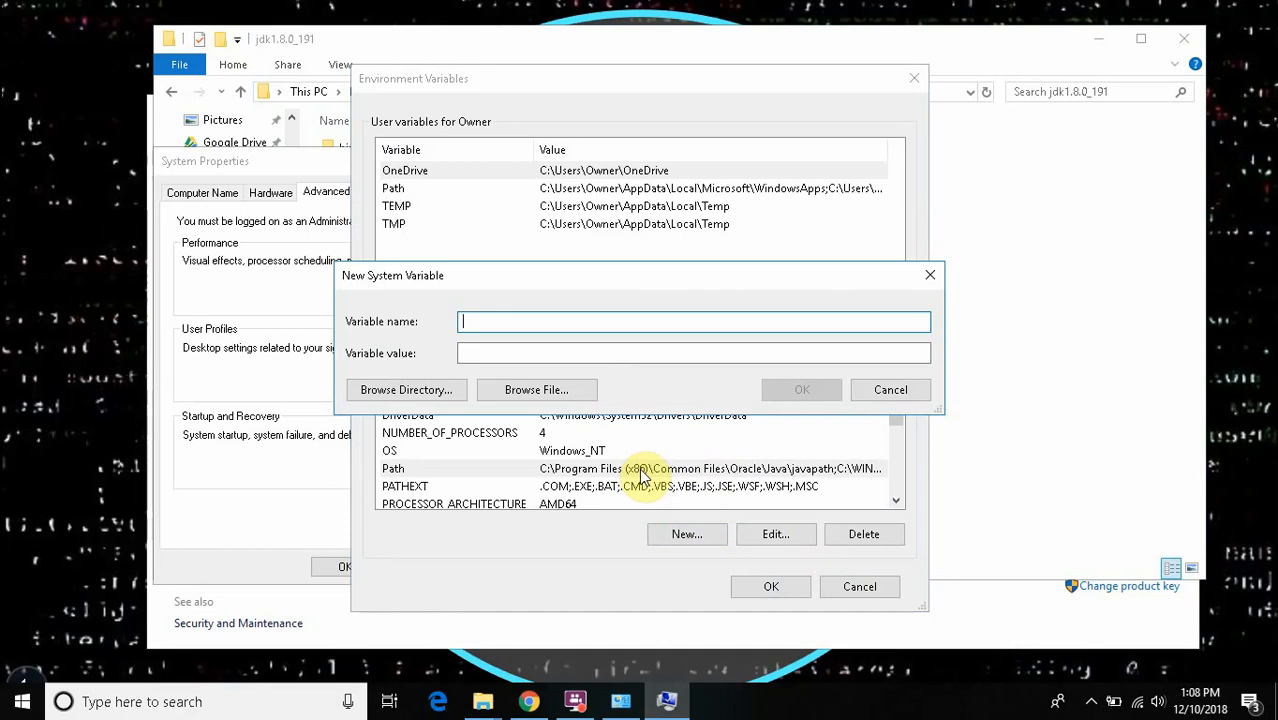
pyautogui.write('JAVA_HOME')
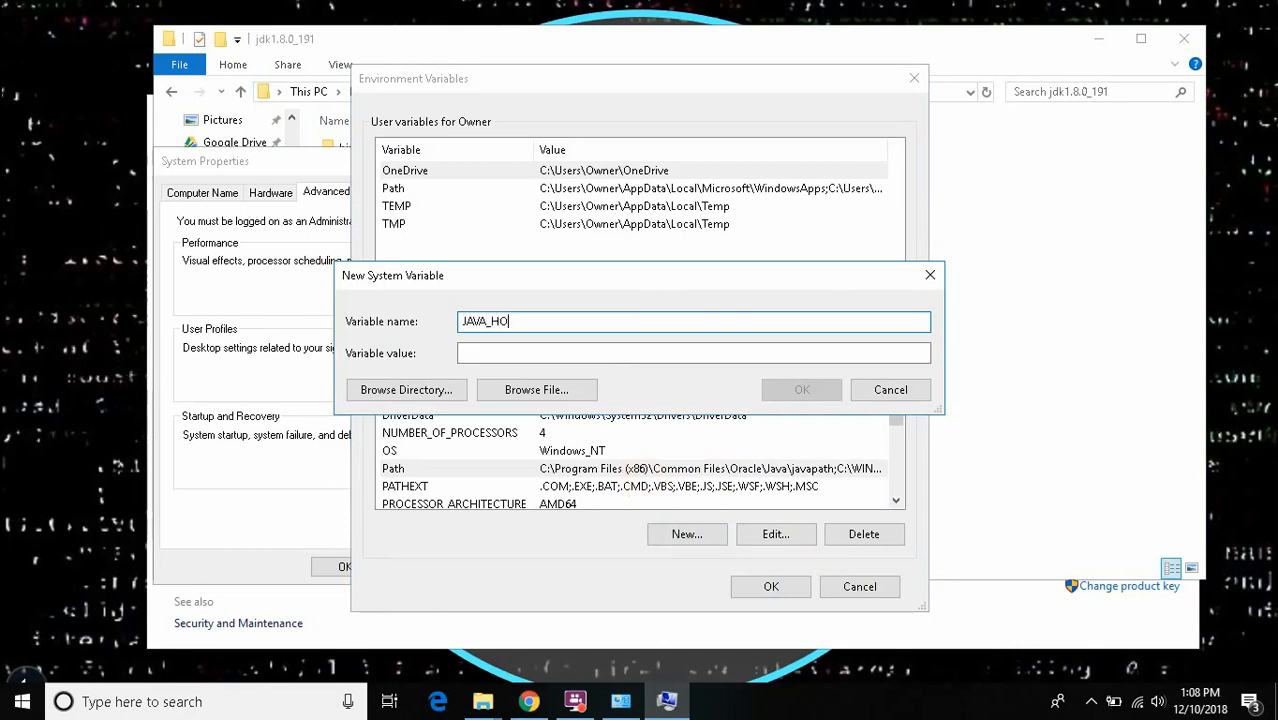
pyautogui.click(622, 352)
pyautogui.hotkey('ctrl', 'v')
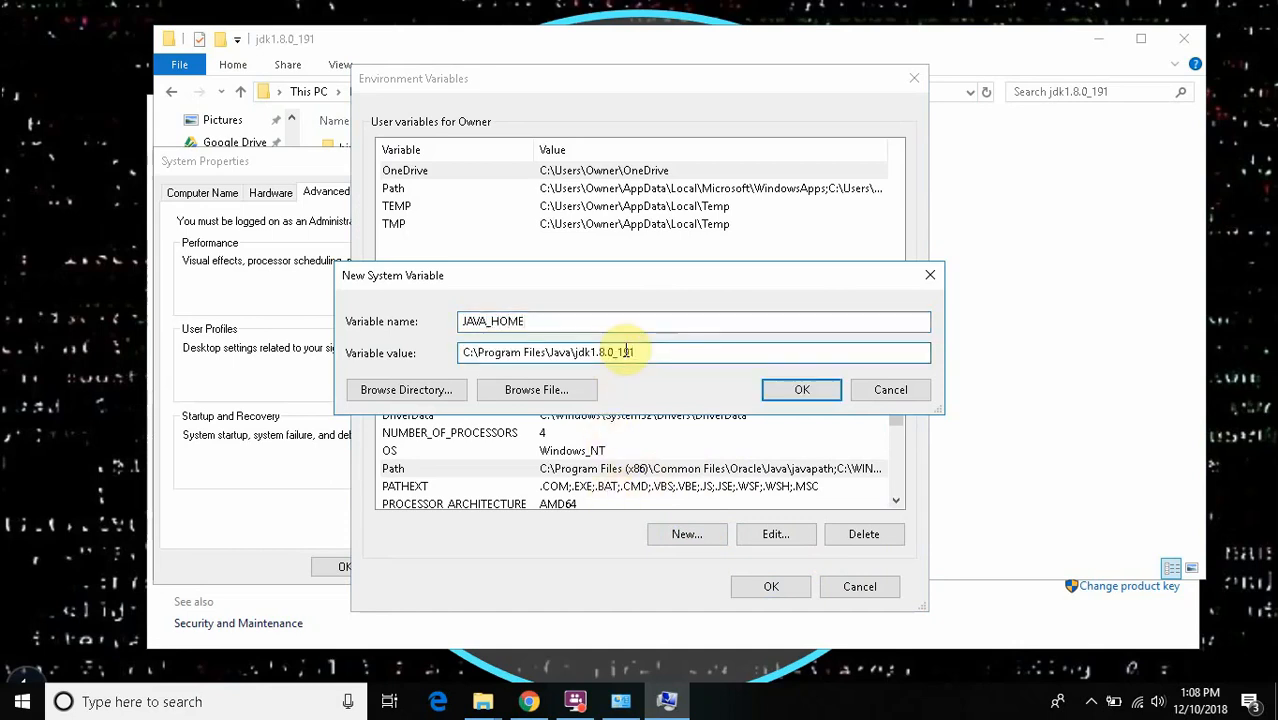
pyautogui.click(795, 390)
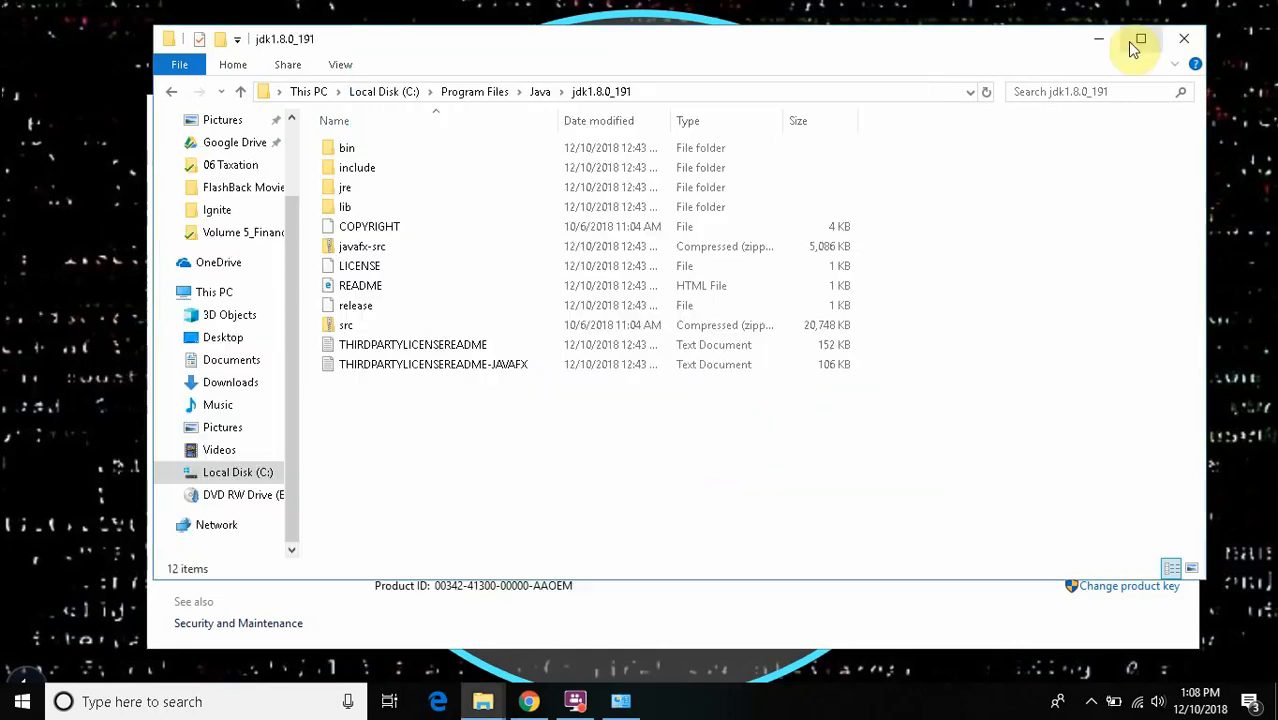
# - Minimize the jdk1.8.0_191 folder window, return to the presentation and open its Configure Eclipse with Web driver topic
pyautogui.click(1102, 39)
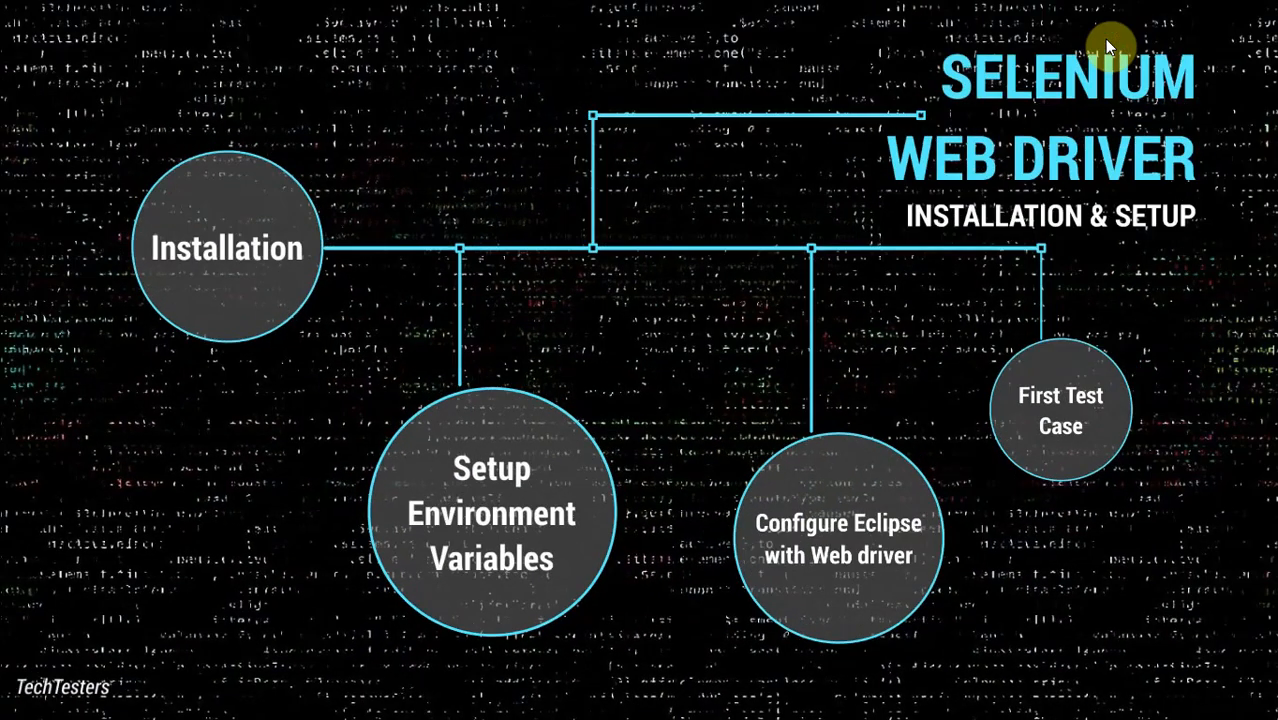
pyautogui.click(826, 499)
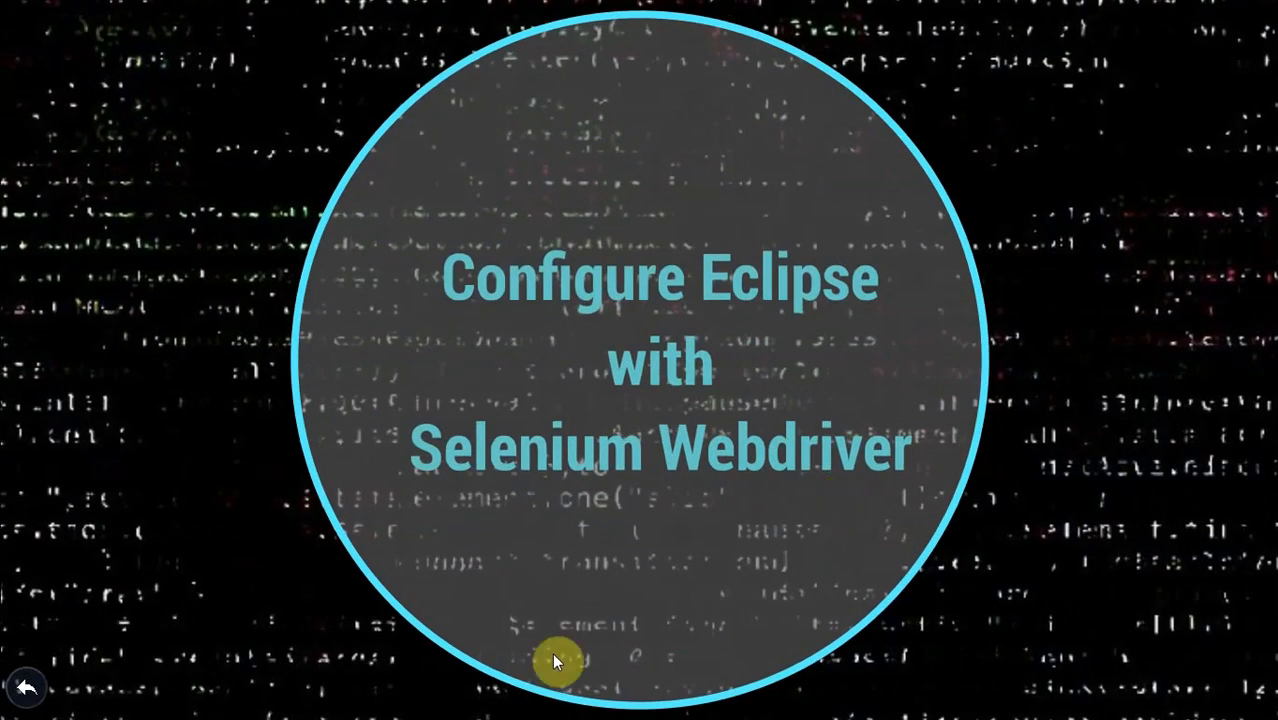
# - Launch Eclipse Java 2018-09 with the suggested workspace C:\Users\Owner\eclipse-workspace and maximize its window
pyautogui.press('super')
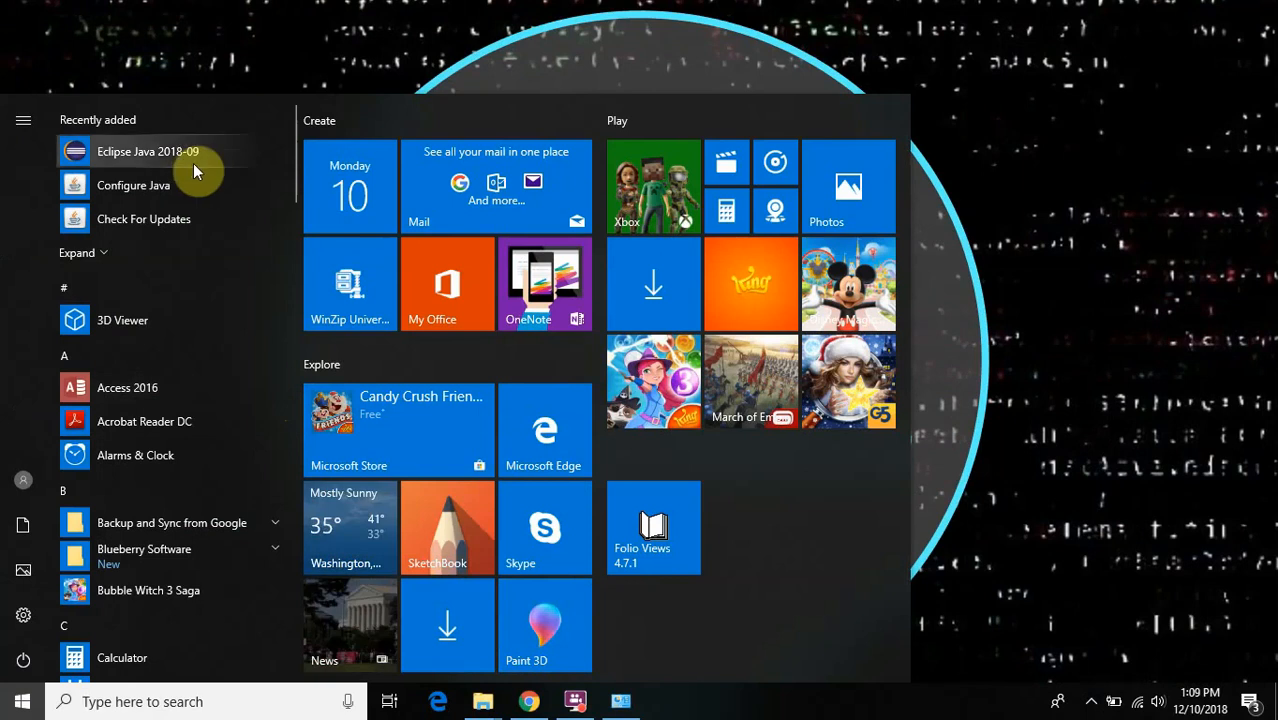
pyautogui.click(187, 163)
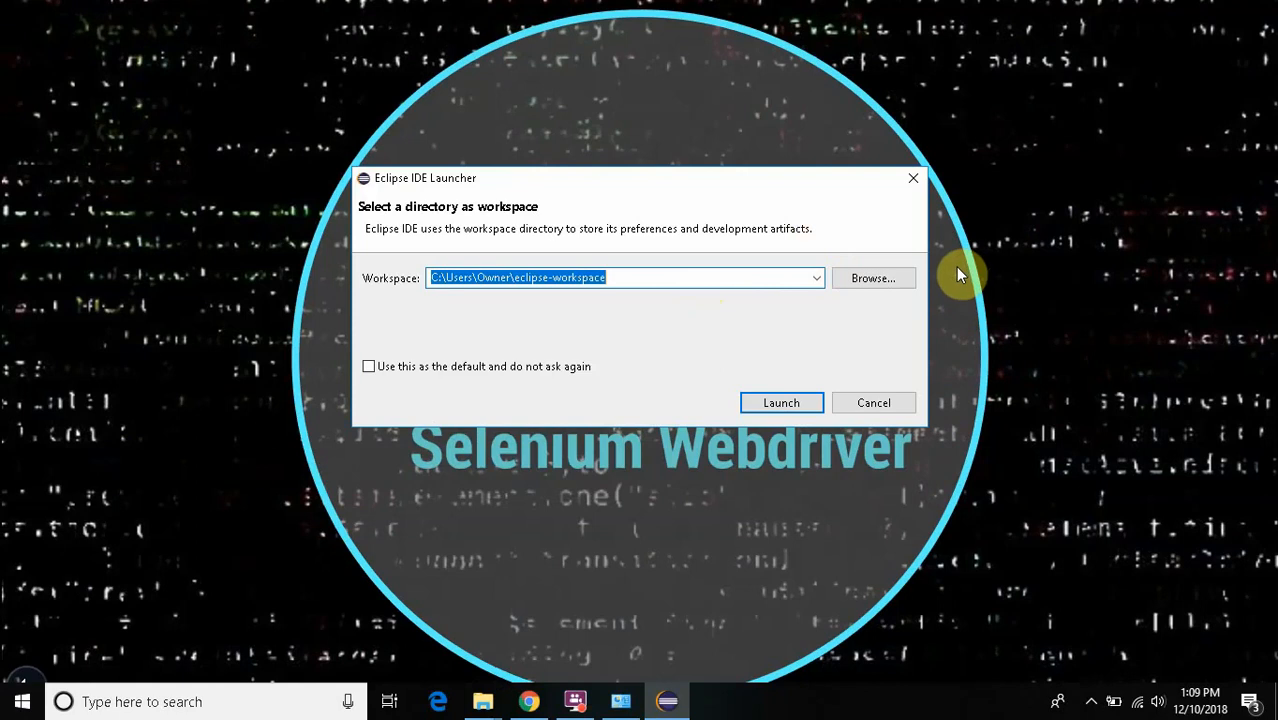
pyautogui.click(788, 403)
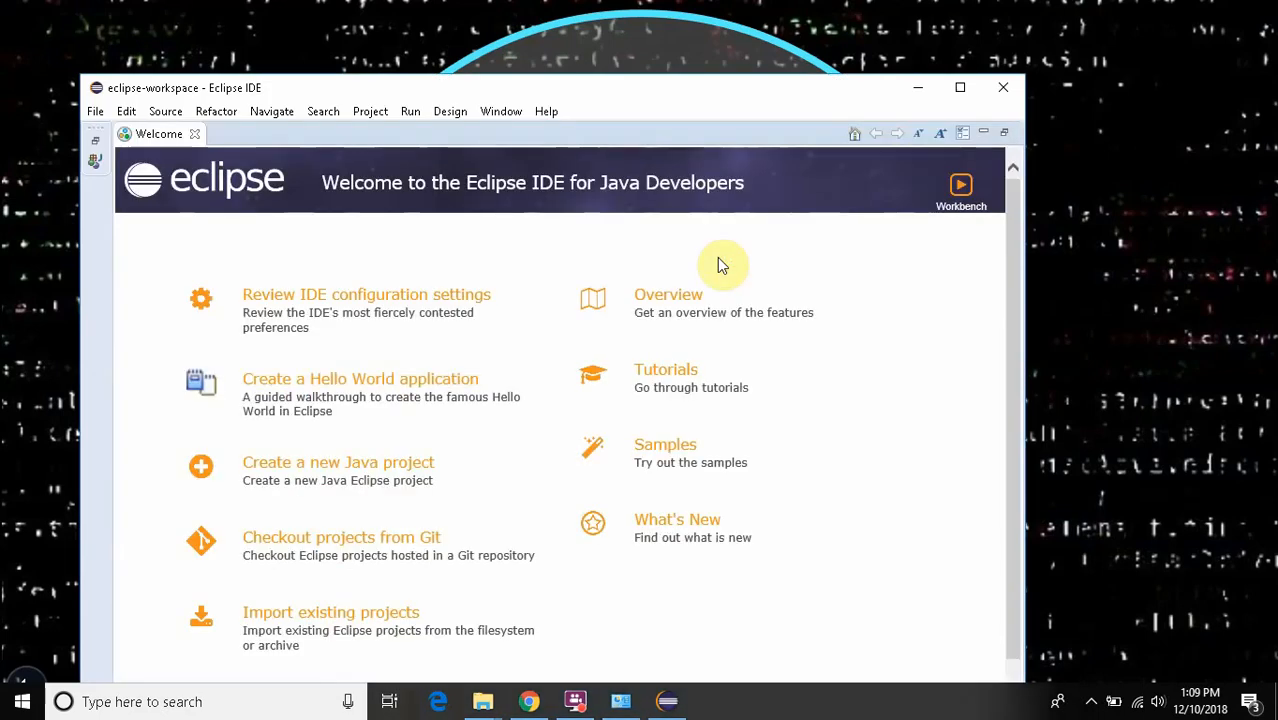
pyautogui.click(960, 90)
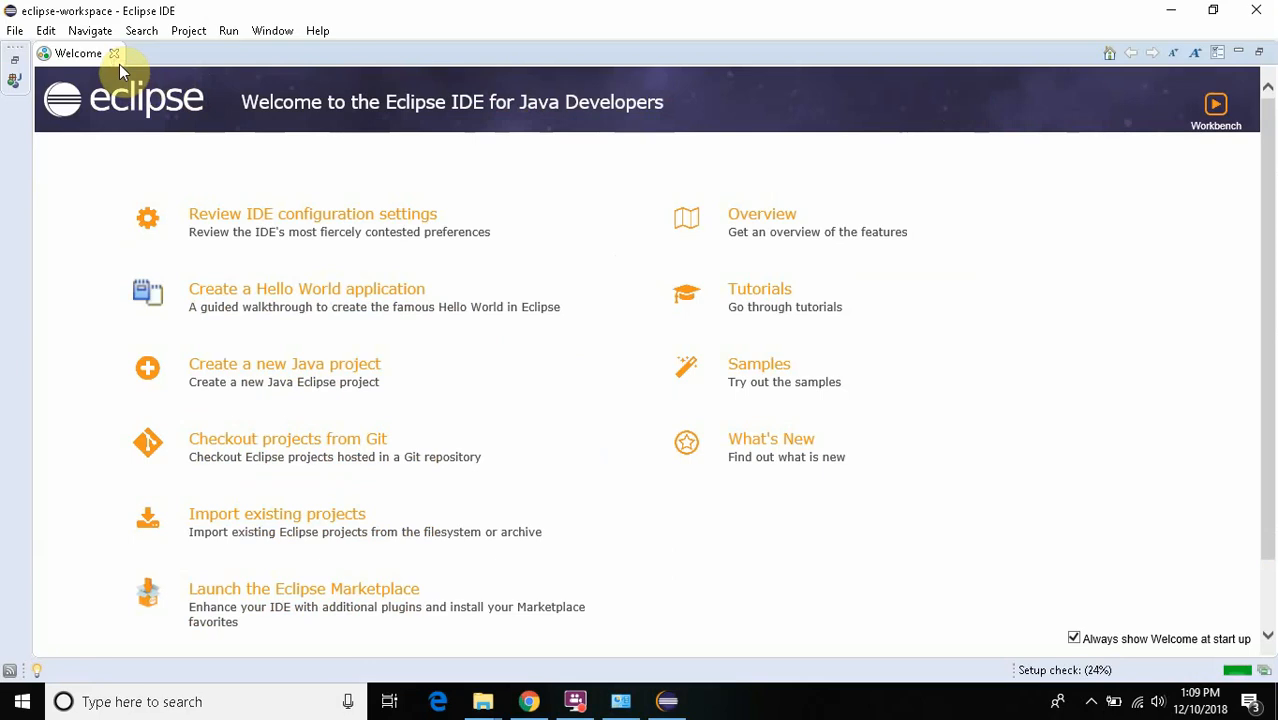
# - Create a new Java project named TestProject in the default location with the JavaSE-1.8 execution environment
pyautogui.click(15, 30)
pyautogui.moveTo(73, 57)
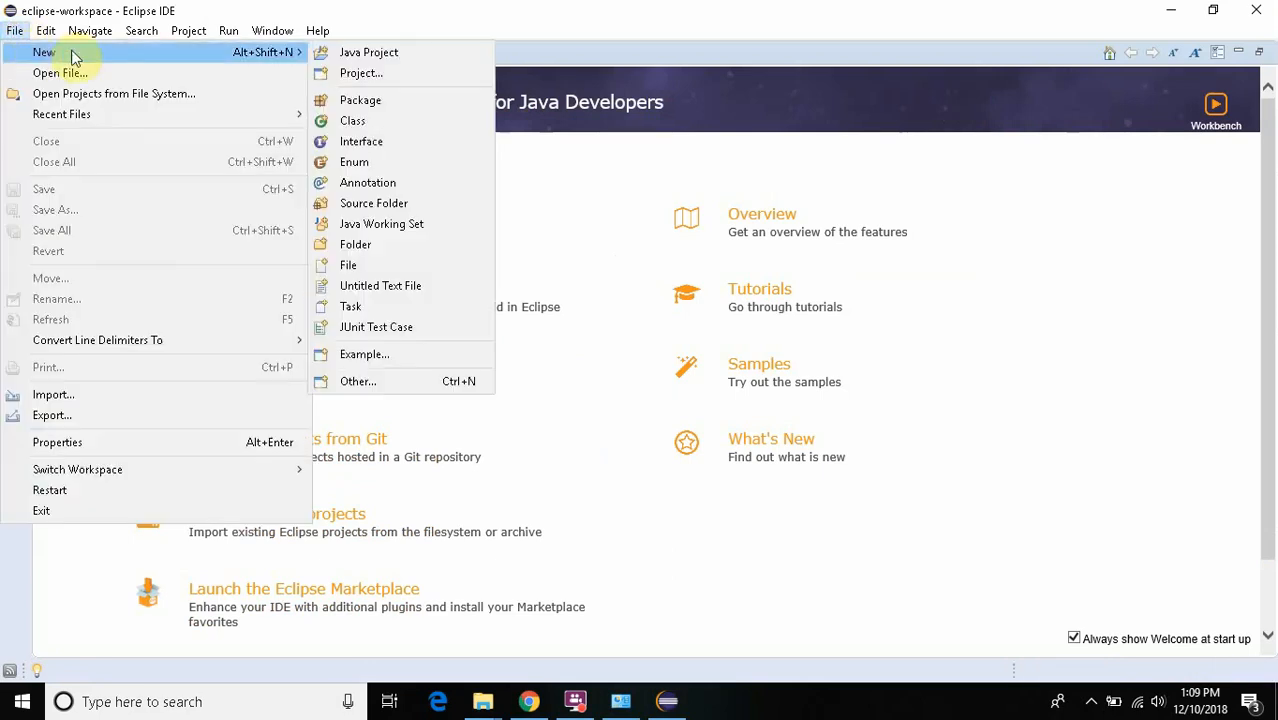
pyautogui.click(338, 52)
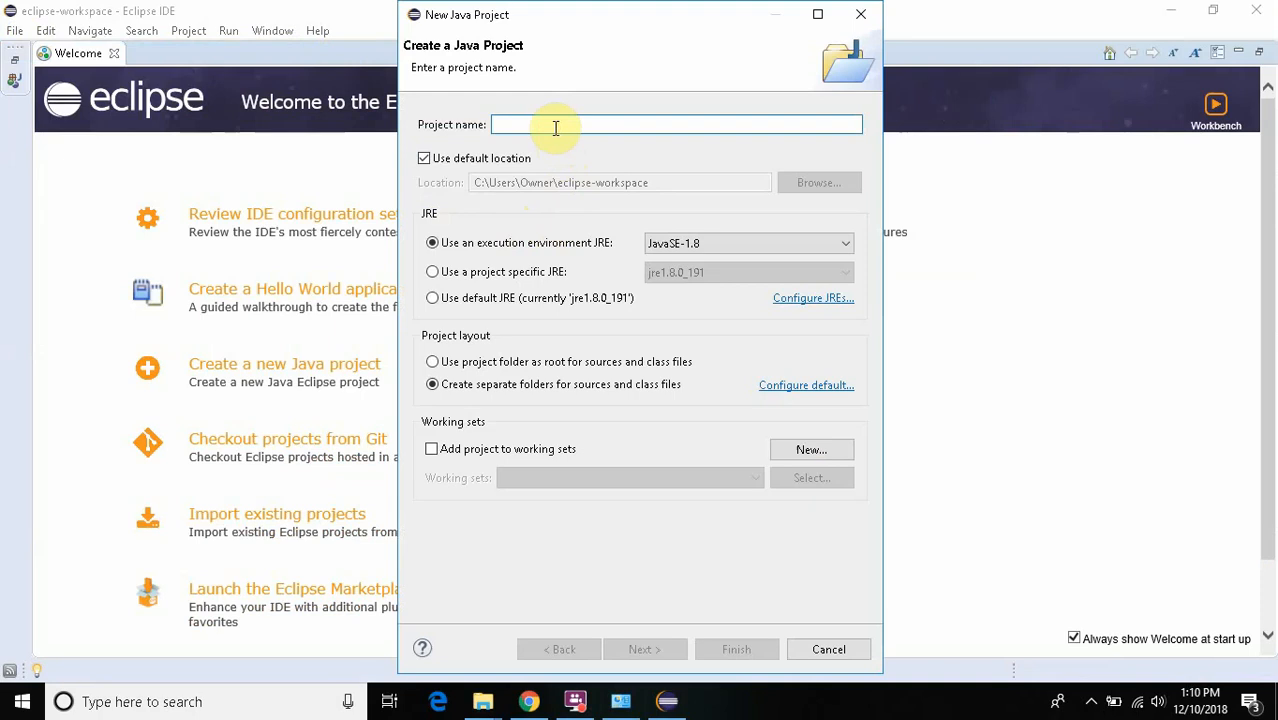
pyautogui.write('Test')
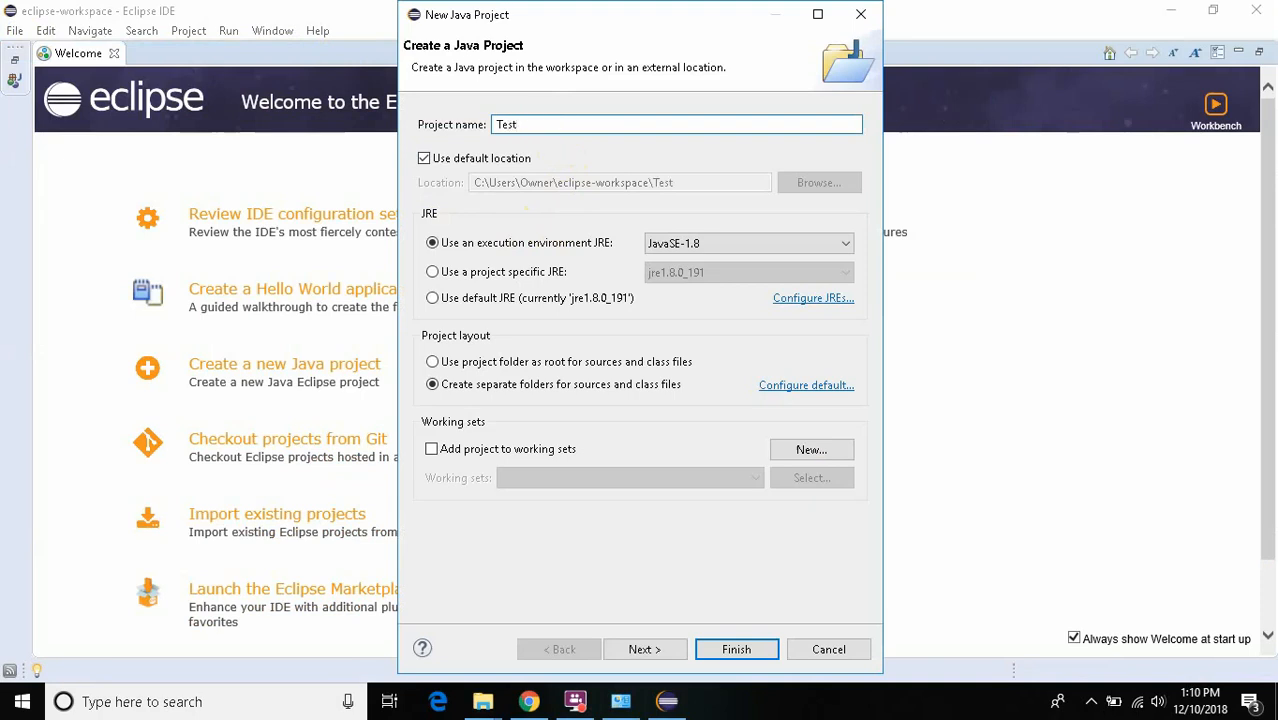
pyautogui.write('Project')
pyautogui.click(717, 648)
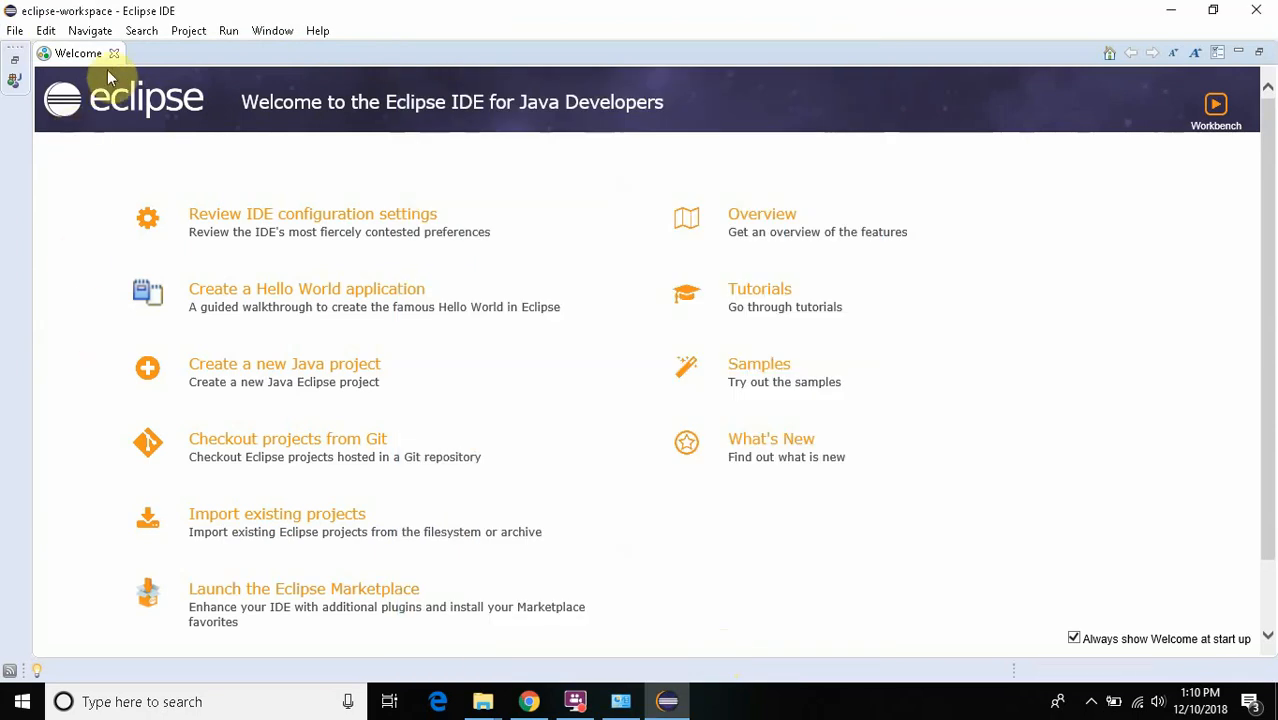
# - Close the Welcome page and expand TestProject to select its src folder
pyautogui.click(113, 55)
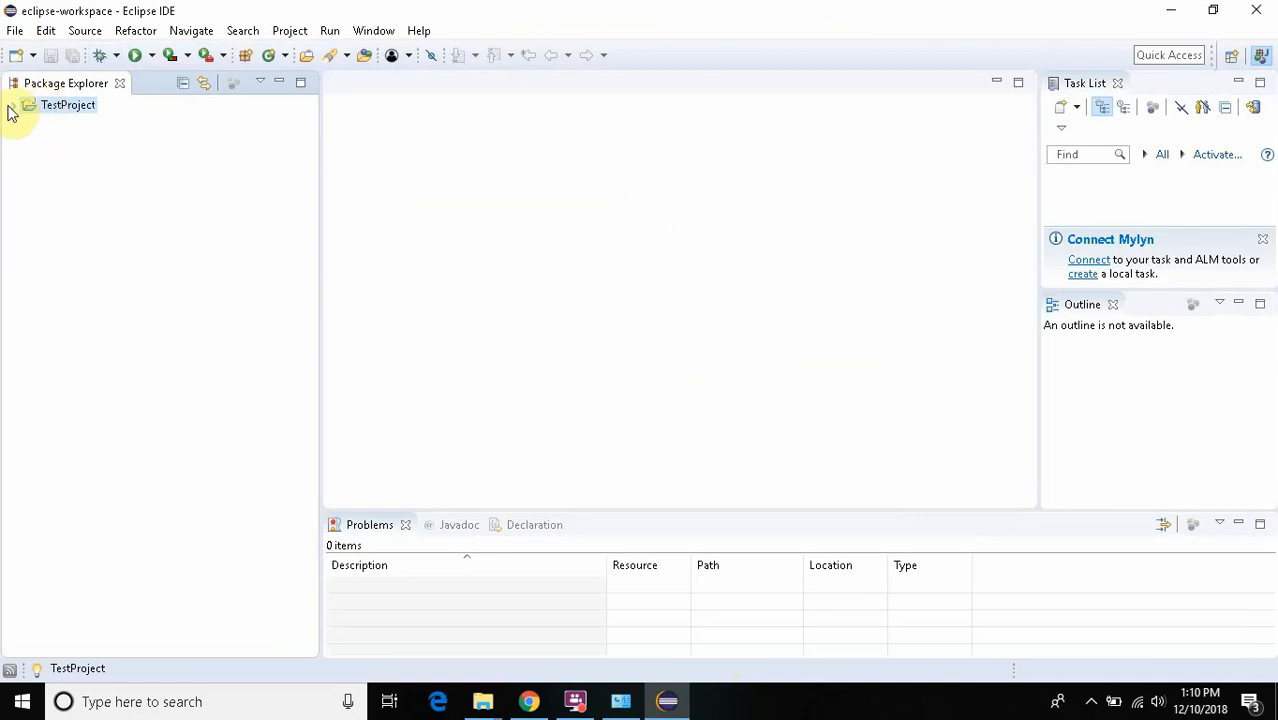
pyautogui.click(12, 106)
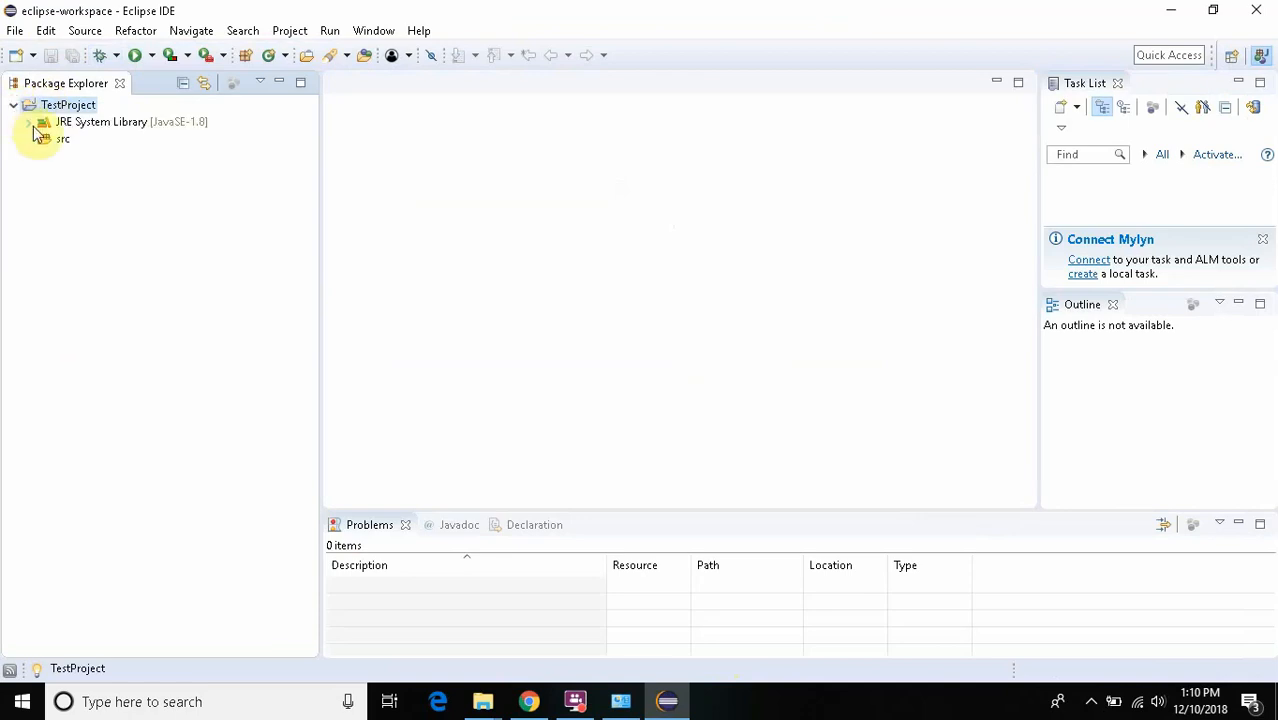
pyautogui.click(40, 138)
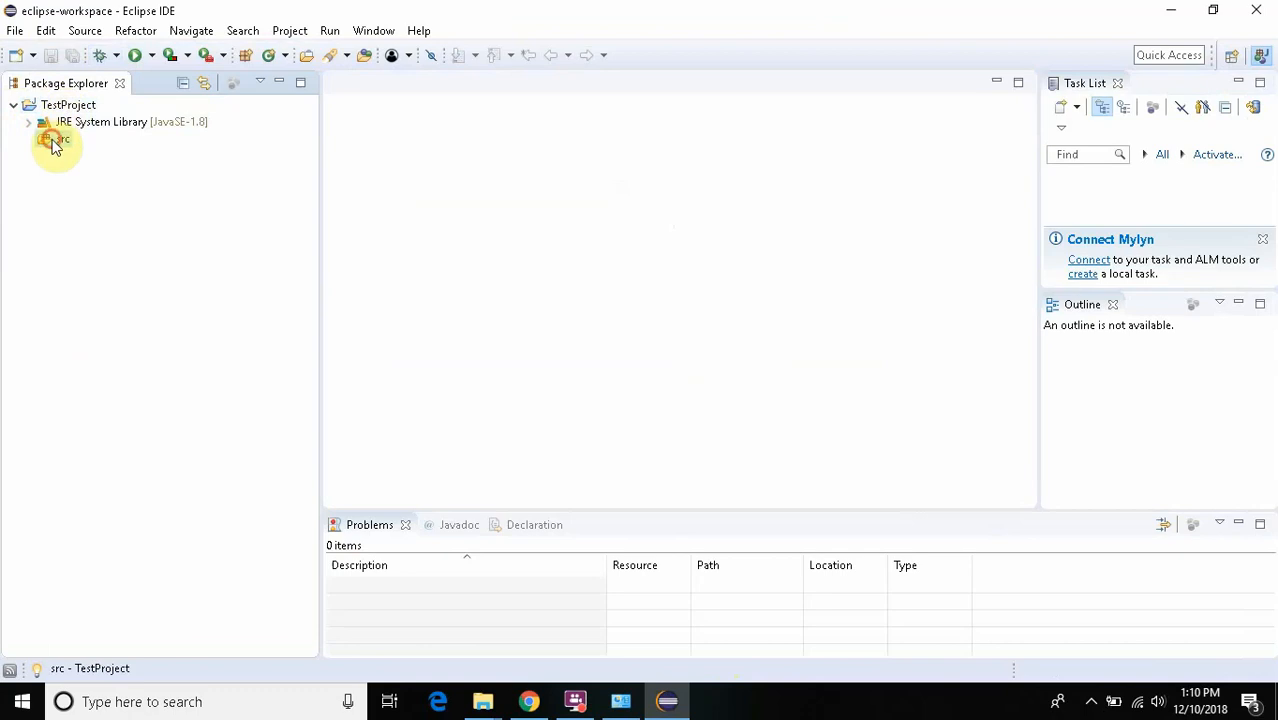
# - Create a Java package named techtestersAutomation in TestProject's src folder
pyautogui.rightClick(55, 147)
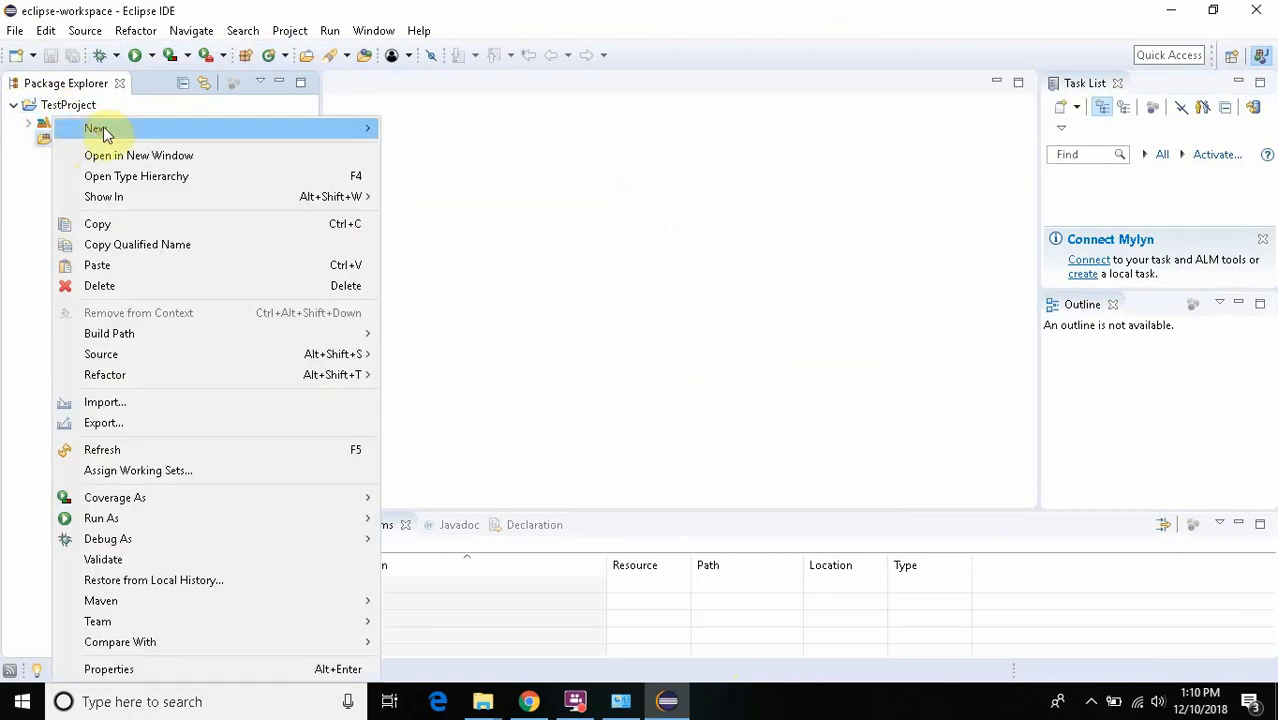
pyautogui.moveTo(100, 127)
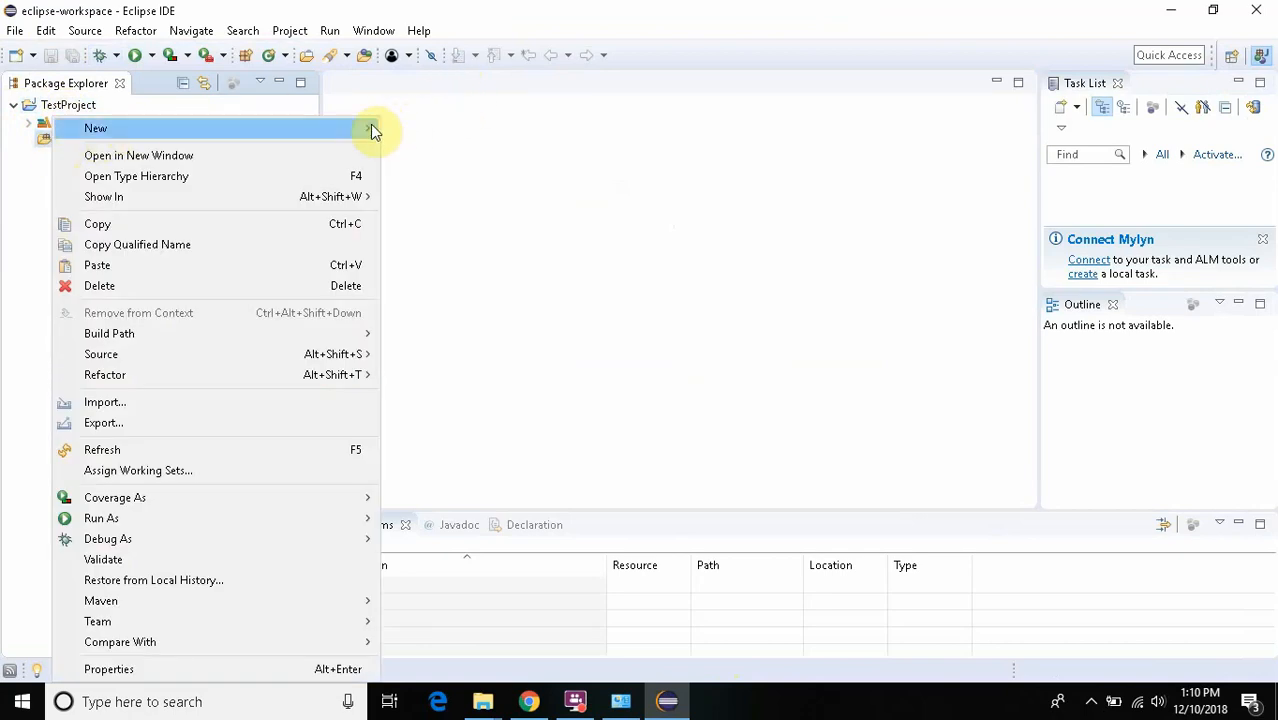
pyautogui.click(466, 175)
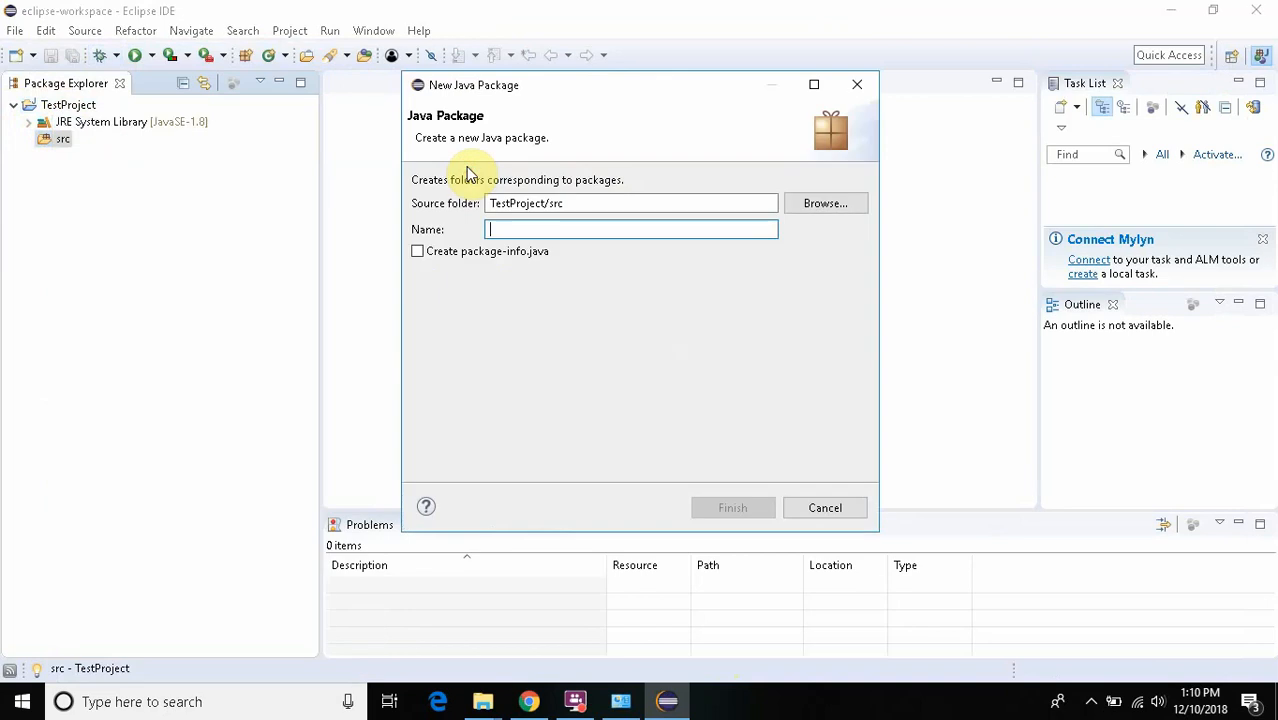
pyautogui.write('t')
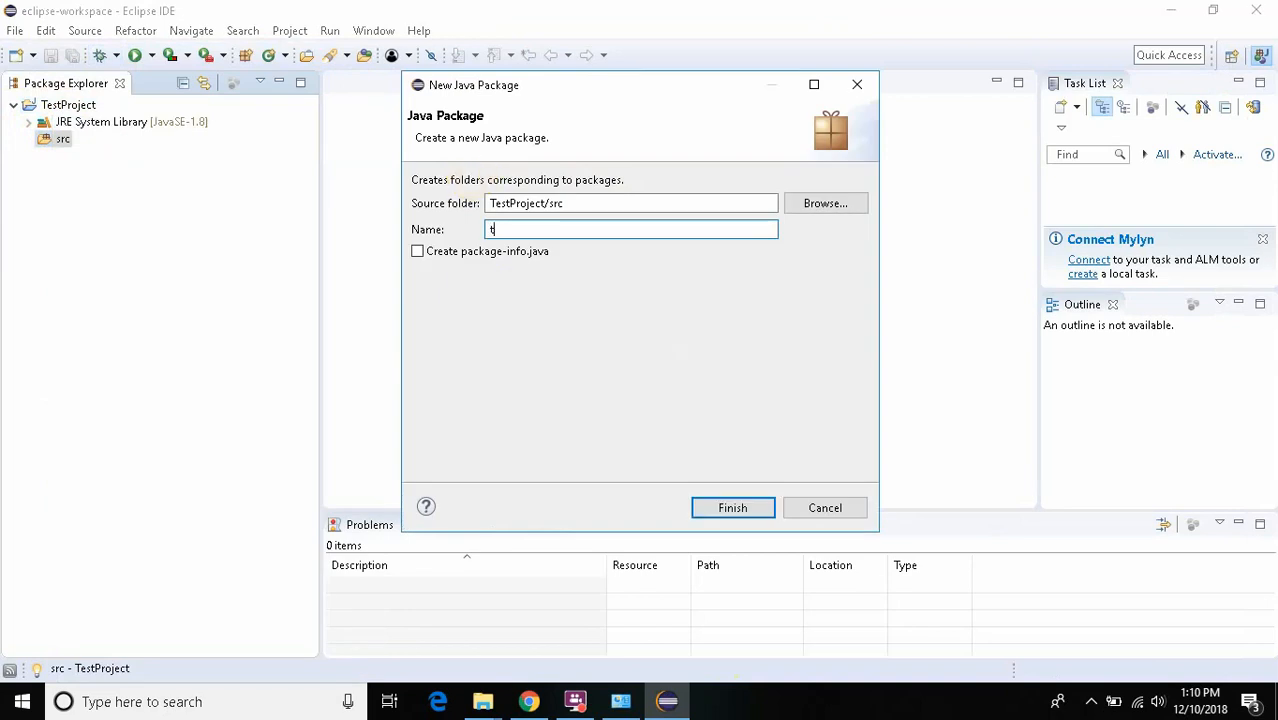
pyautogui.write('echtestersAutomation')
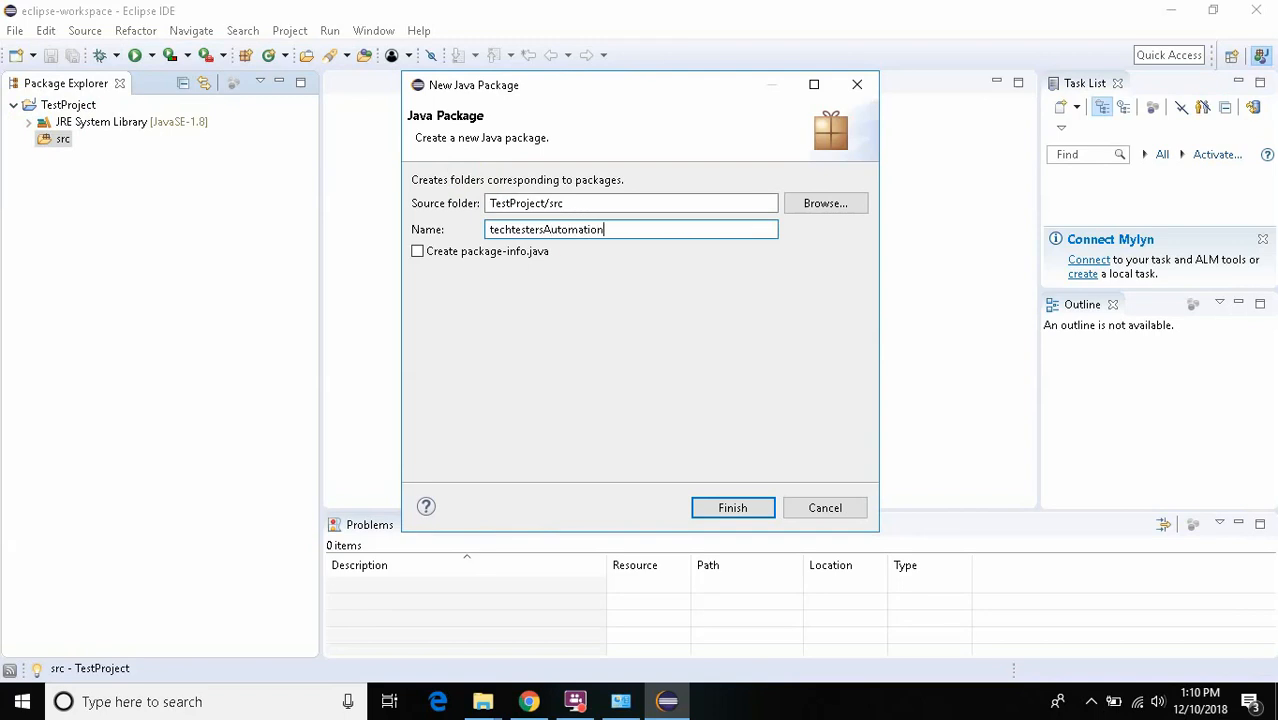
pyautogui.click(715, 510)
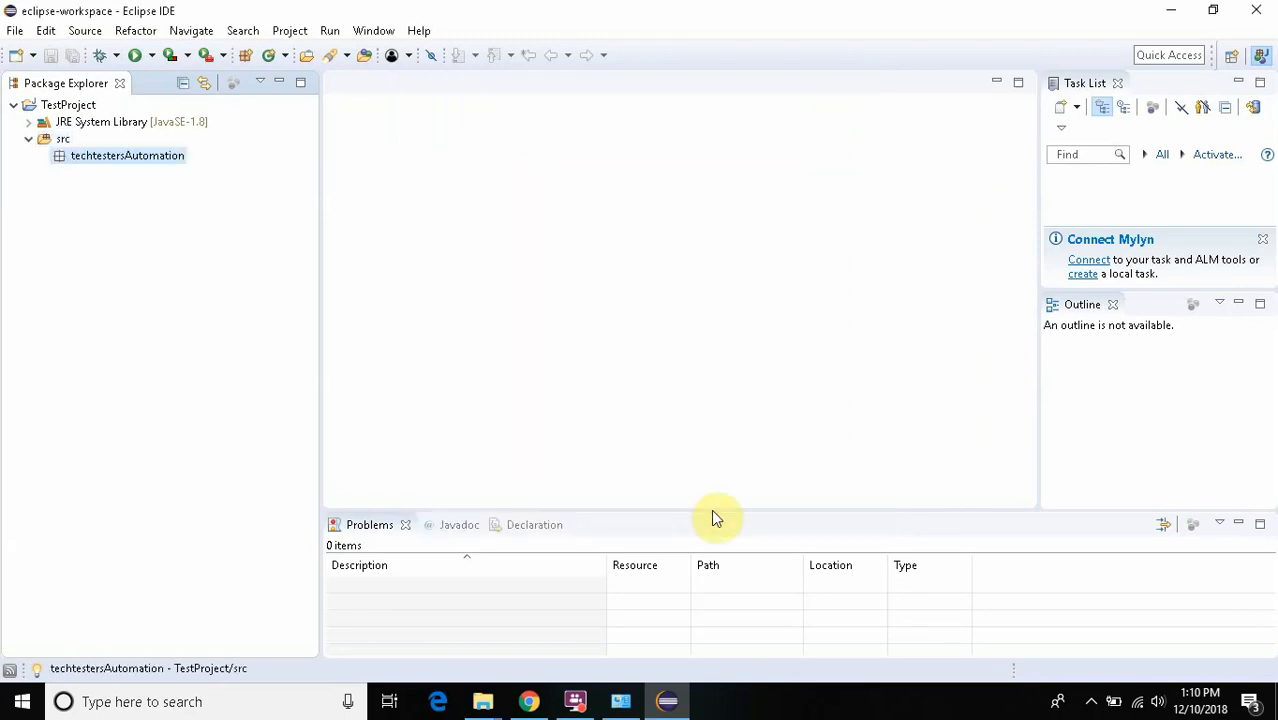
# - Create a public class named TestClass in the techtestersAutomation package, including the public static void main method stub
pyautogui.rightClick(125, 161)
pyautogui.moveTo(245, 150)
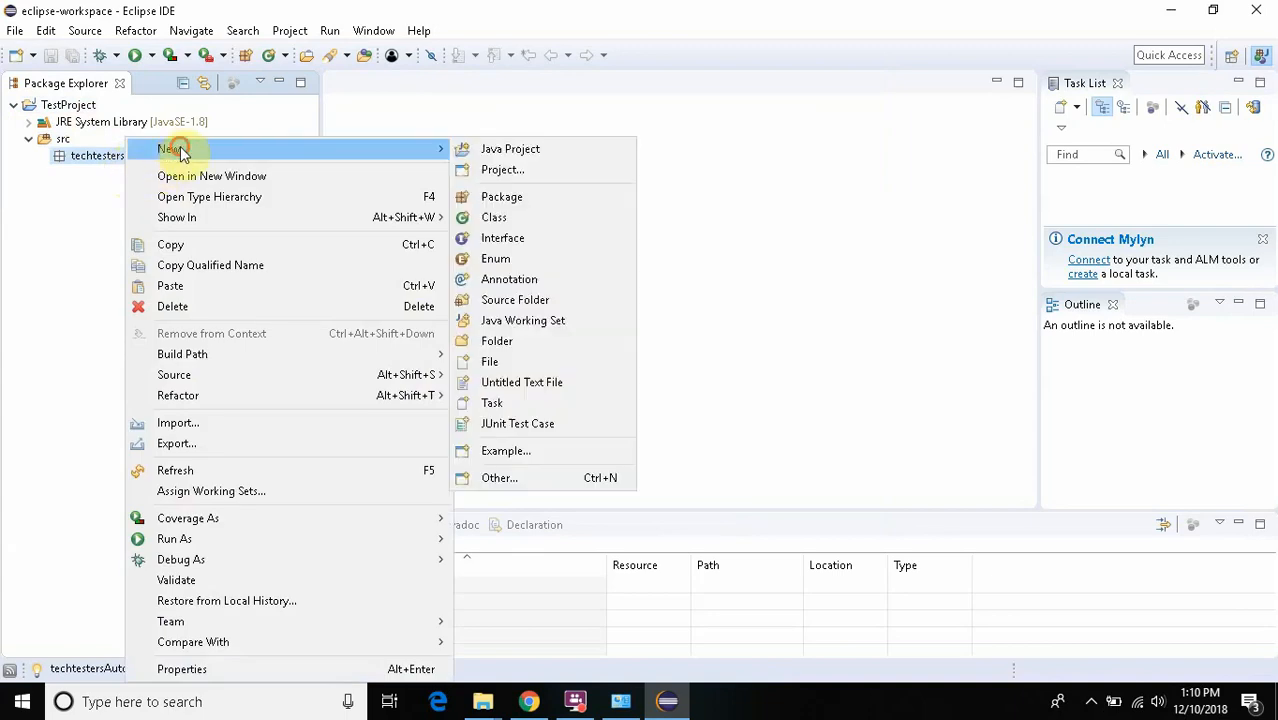
pyautogui.moveTo(450, 155)
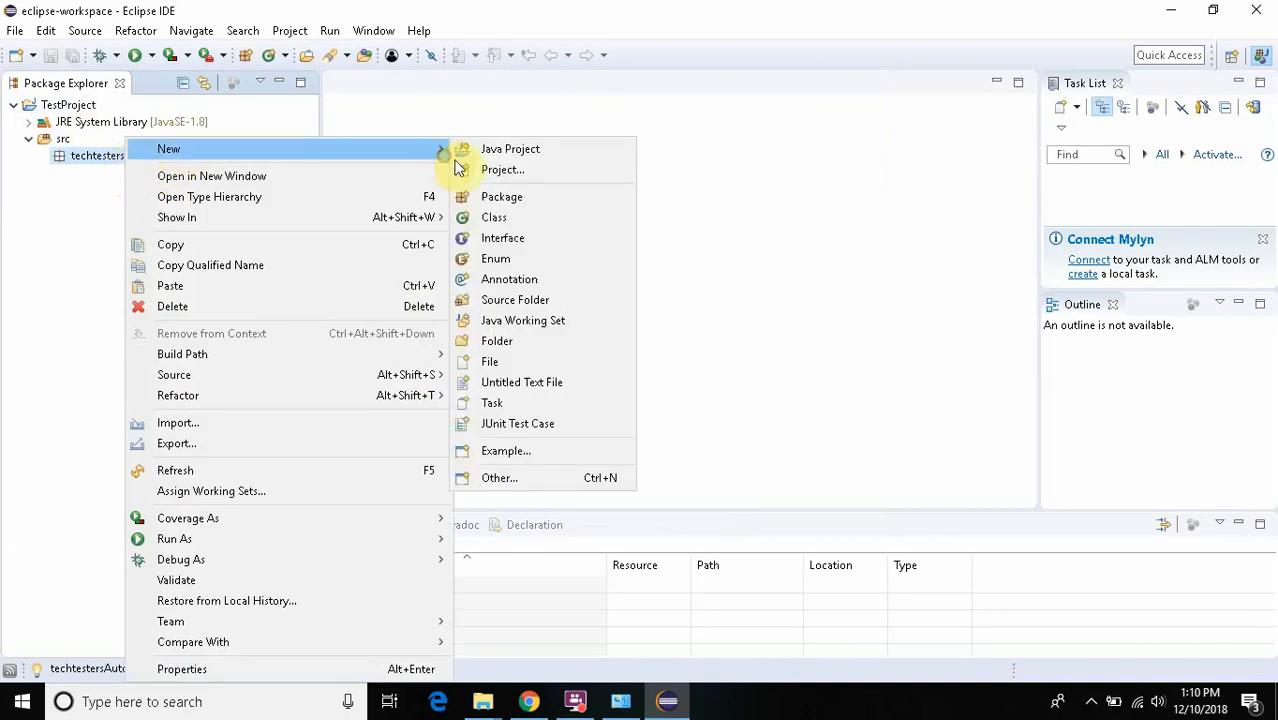
pyautogui.click(485, 222)
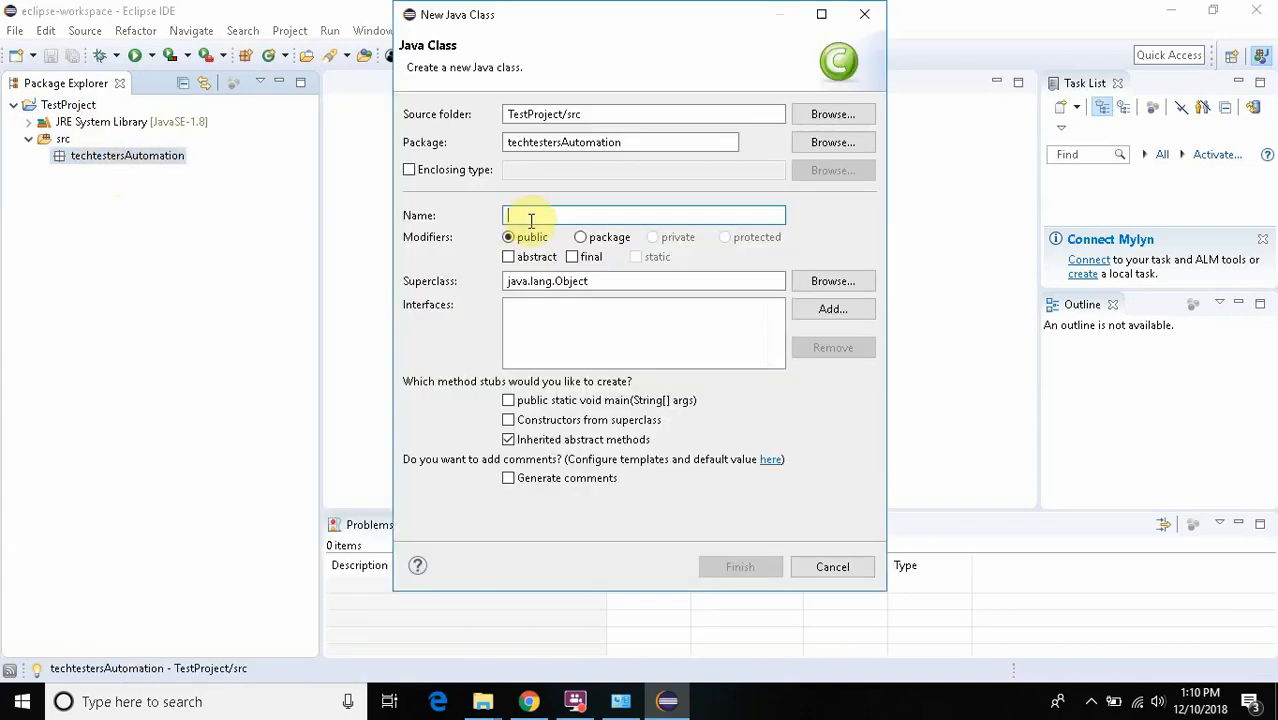
pyautogui.write('TestClass')
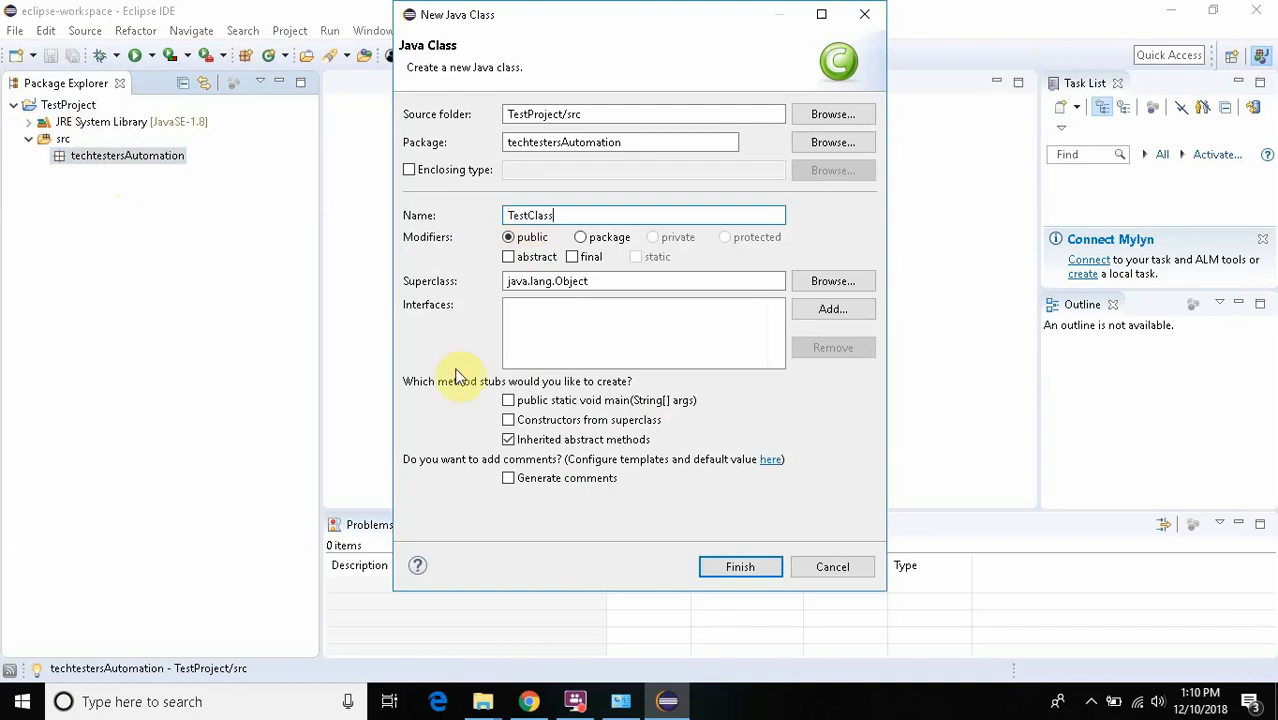
pyautogui.click(509, 401)
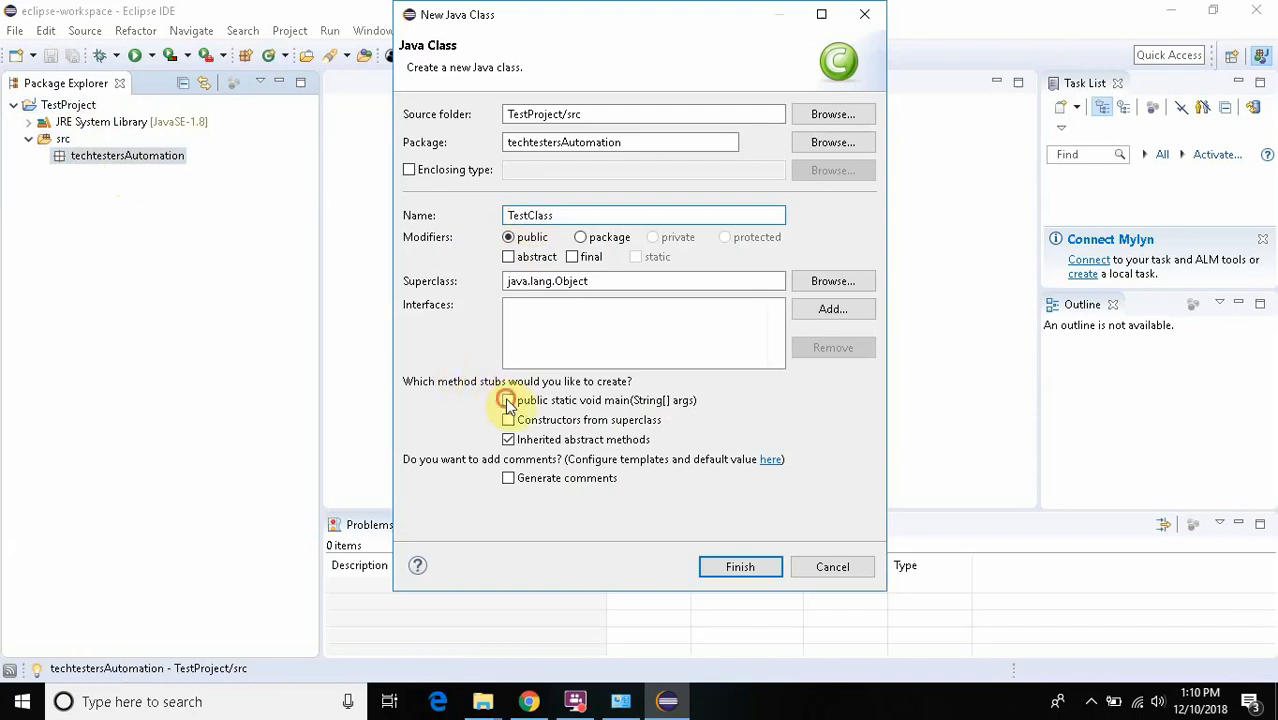
pyautogui.click(754, 568)
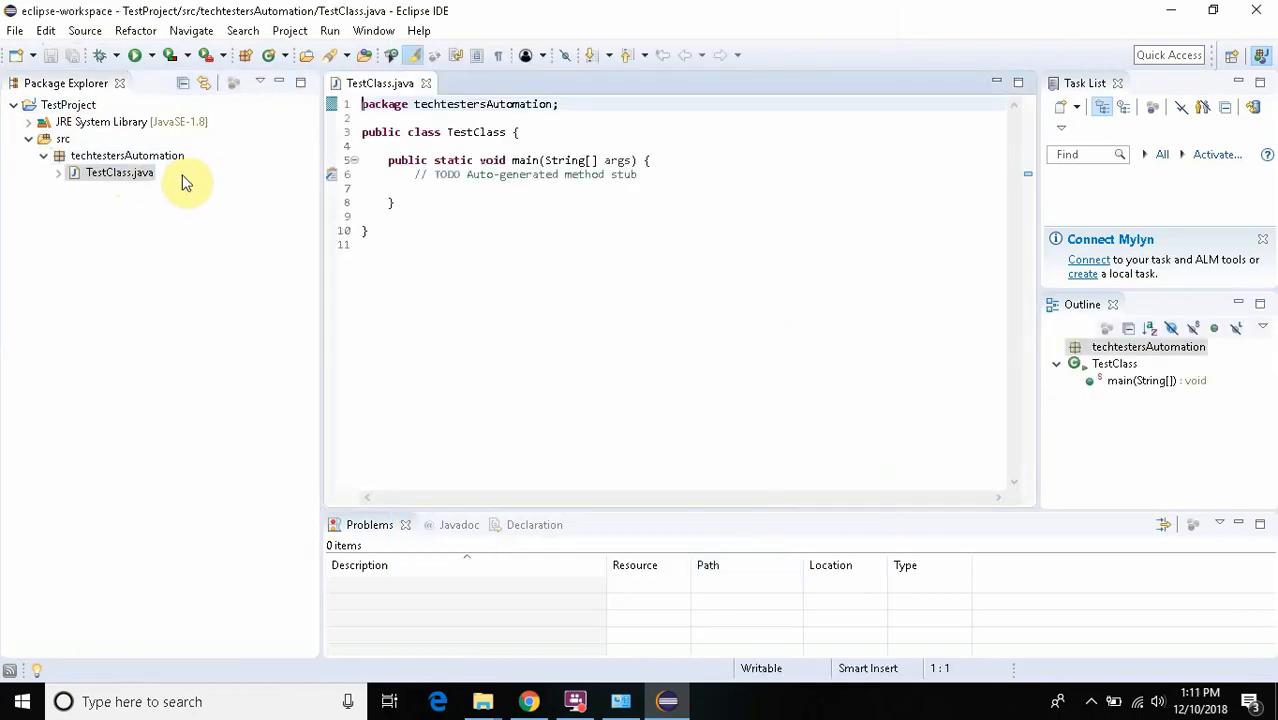
# - Add all JARs from the libs folder of Downloads\selenium-java-3.141.59 to TestProject's build path libraries as external JARs
pyautogui.rightClick(60, 107)
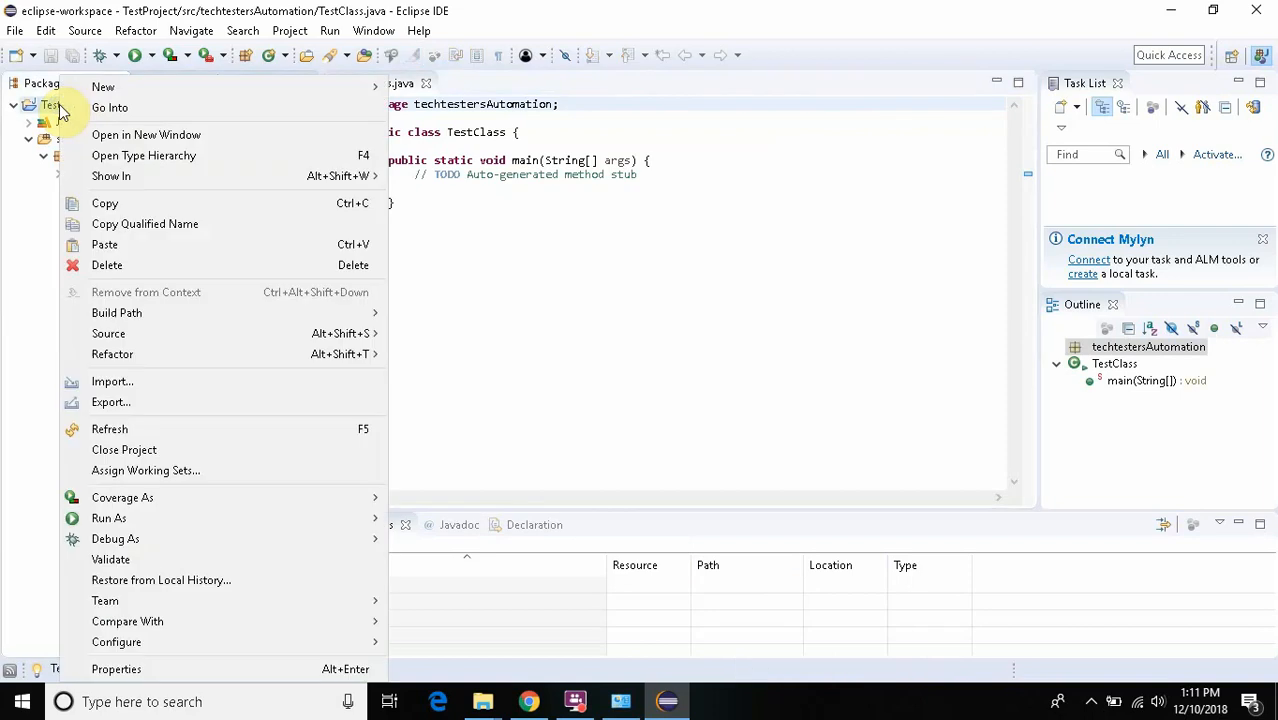
pyautogui.moveTo(371, 310)
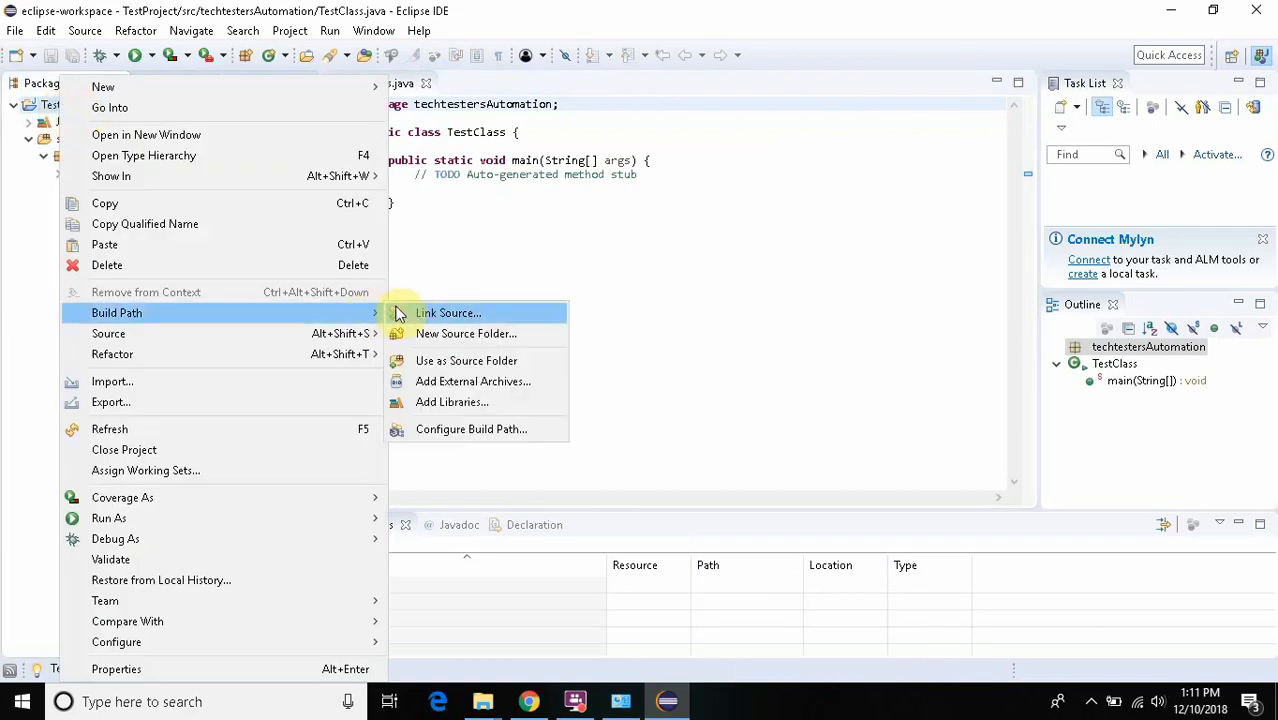
pyautogui.click(455, 430)
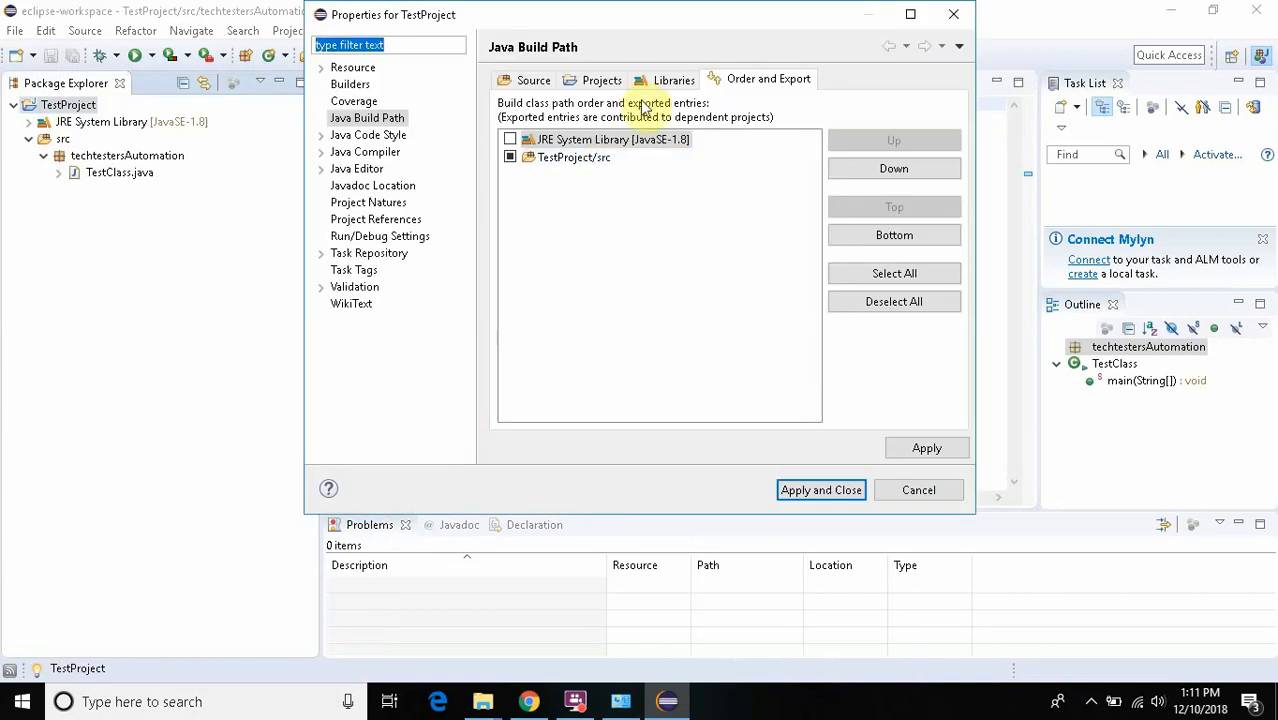
pyautogui.click(664, 80)
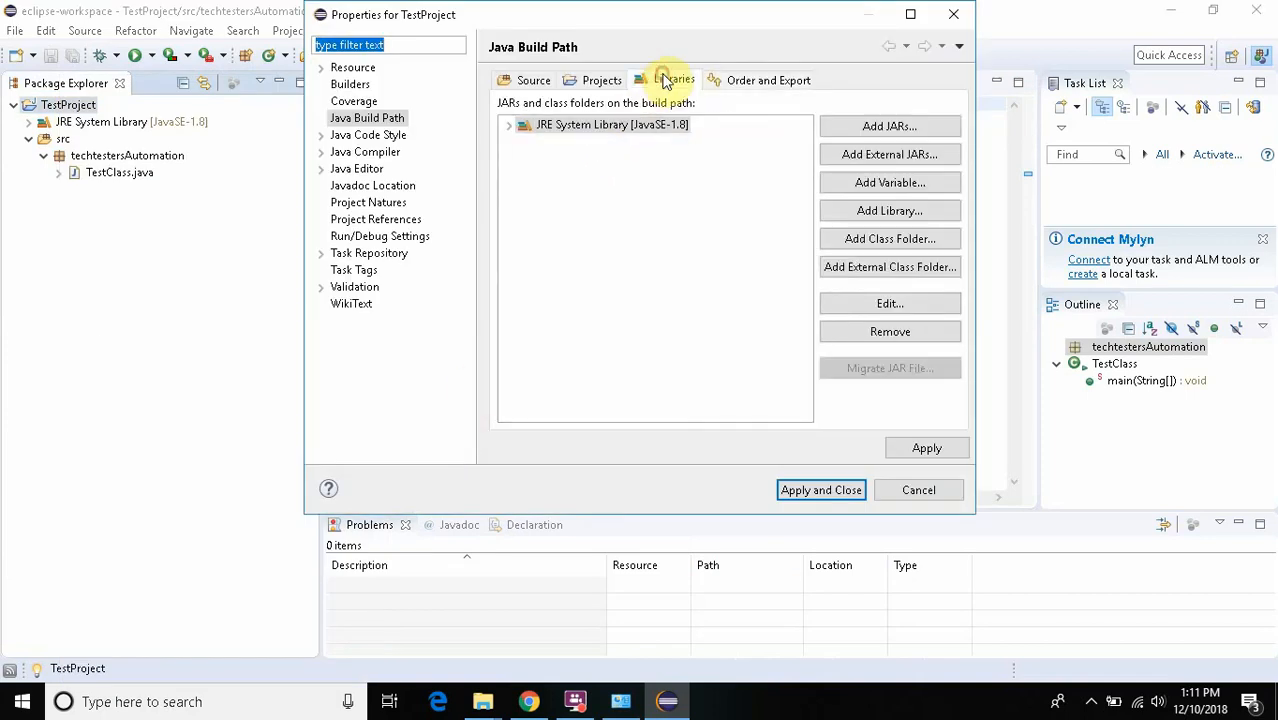
pyautogui.click(900, 152)
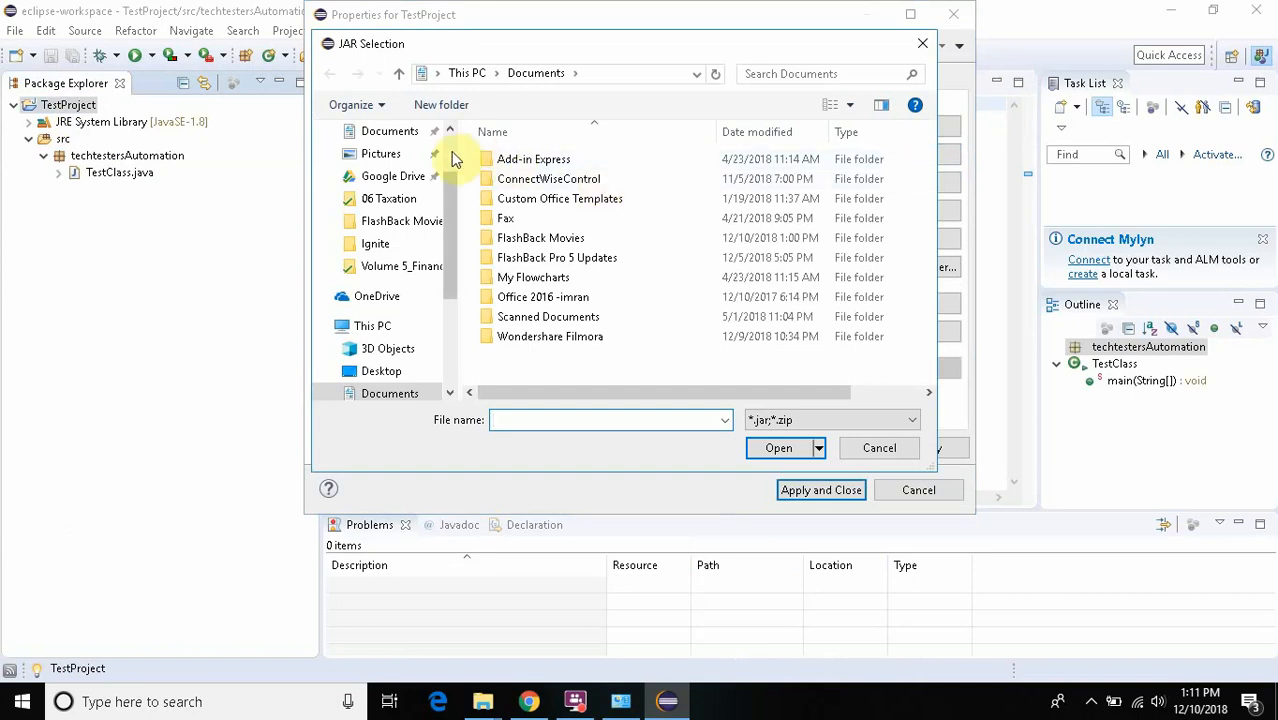
pyautogui.scroll(2, 452, 160)
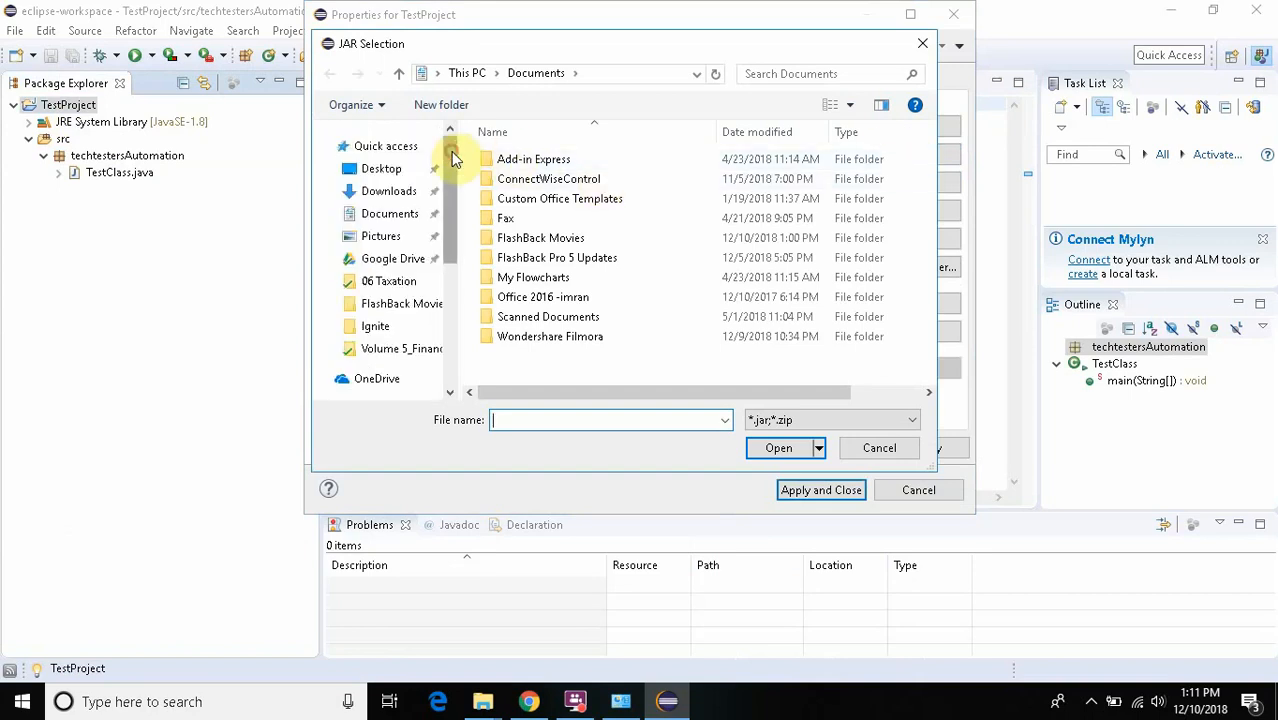
pyautogui.click(397, 200)
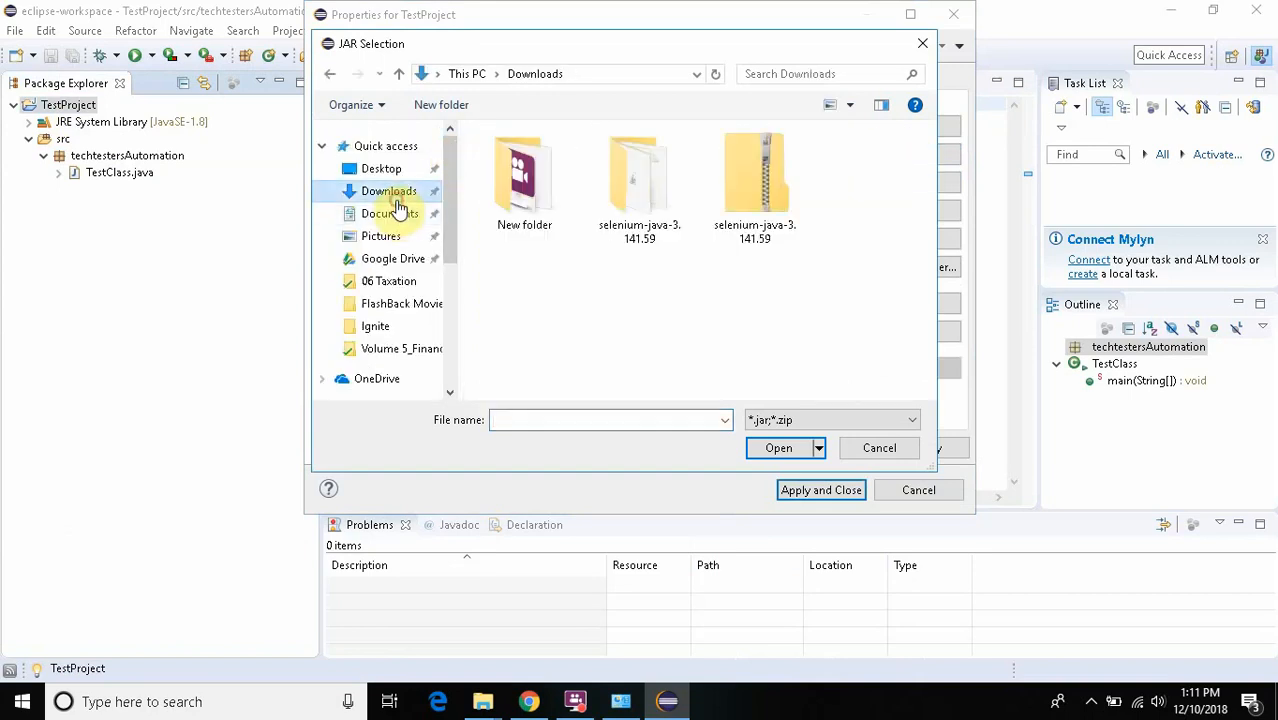
pyautogui.doubleClick(640, 203)
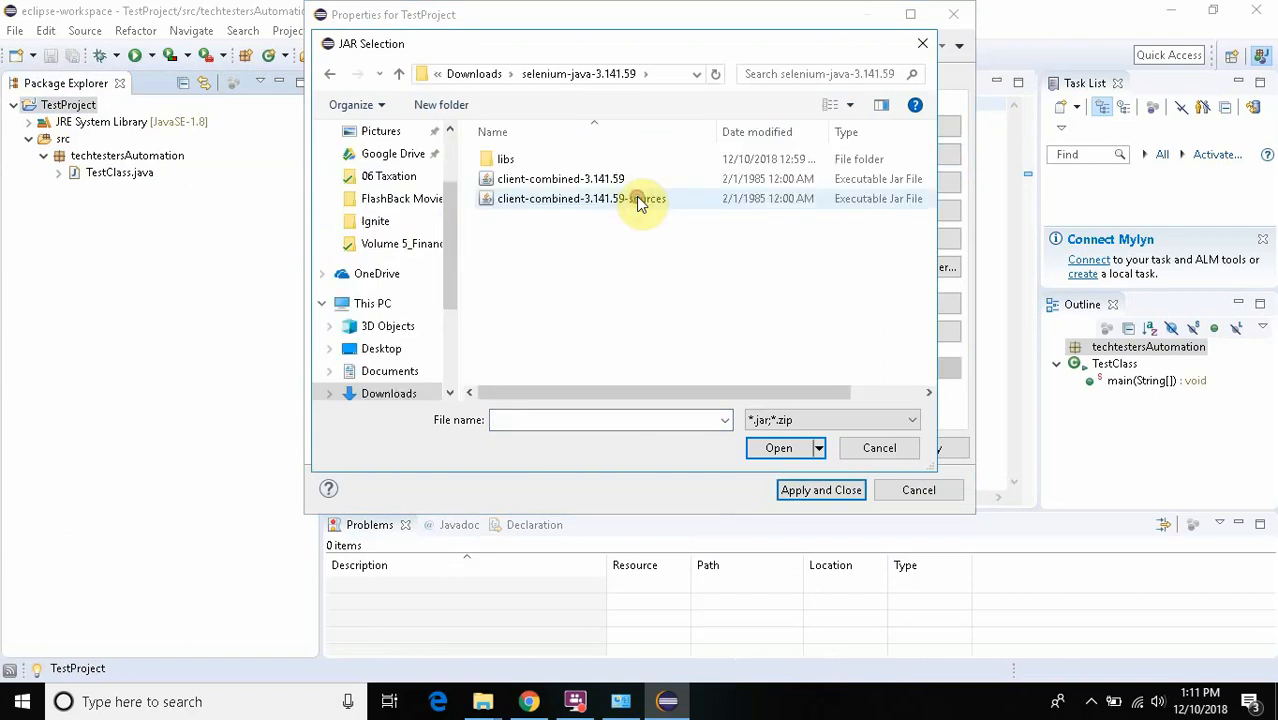
pyautogui.doubleClick(505, 163)
pyautogui.moveTo(557, 257); pyautogui.dragTo(535, 150)
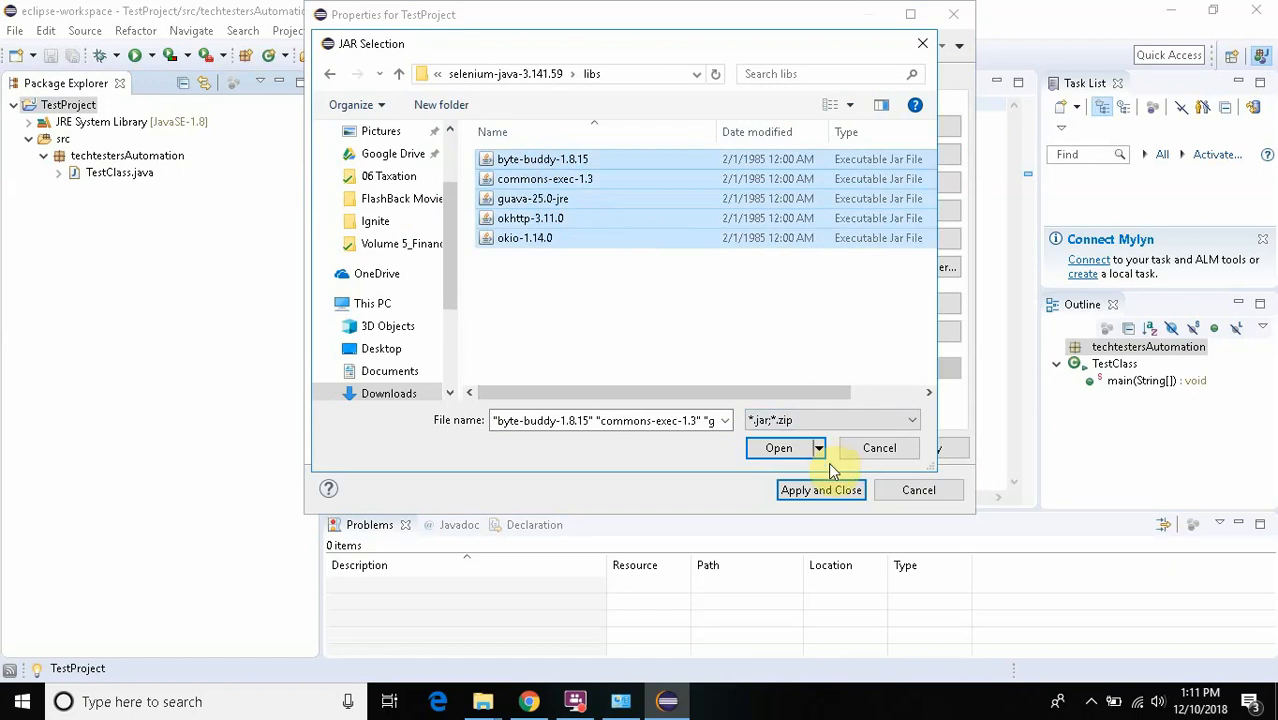
pyautogui.click(766, 448)
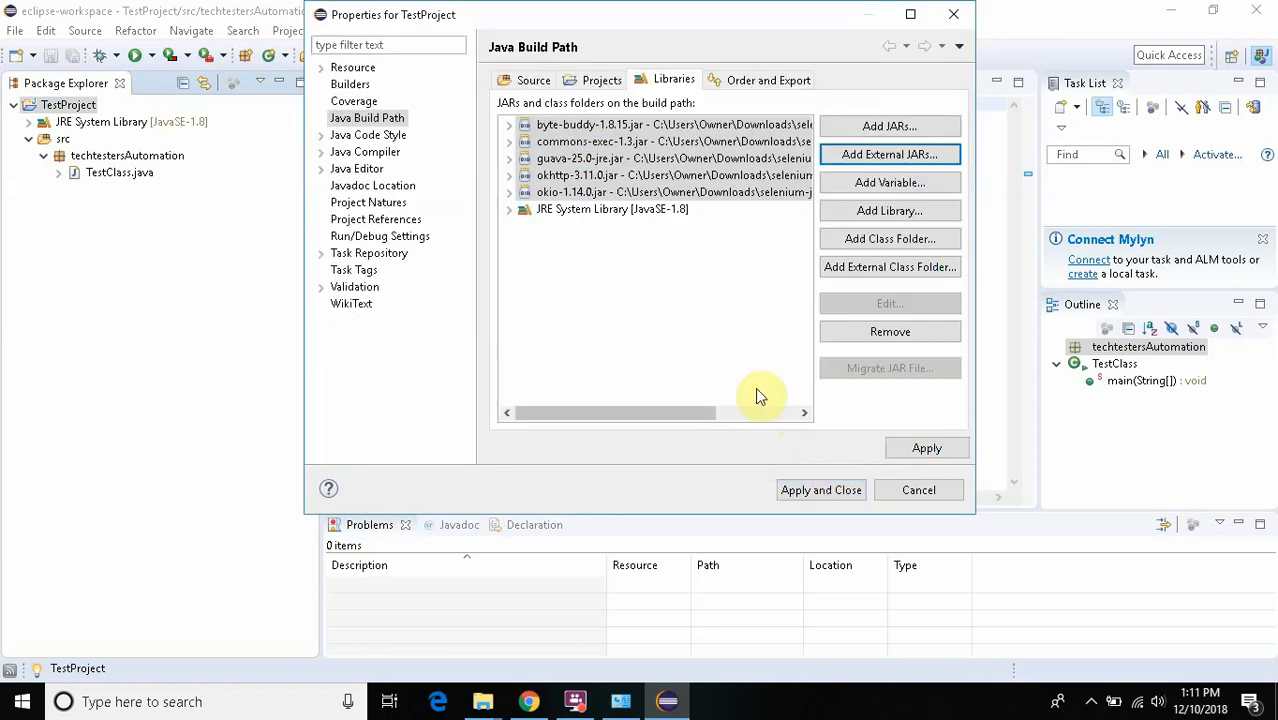
# - Add the external JARs client-combined-3.141.59 and client-combined-3.141.59-sources to the build path, and apply and close the project properties
pyautogui.click(891, 156)
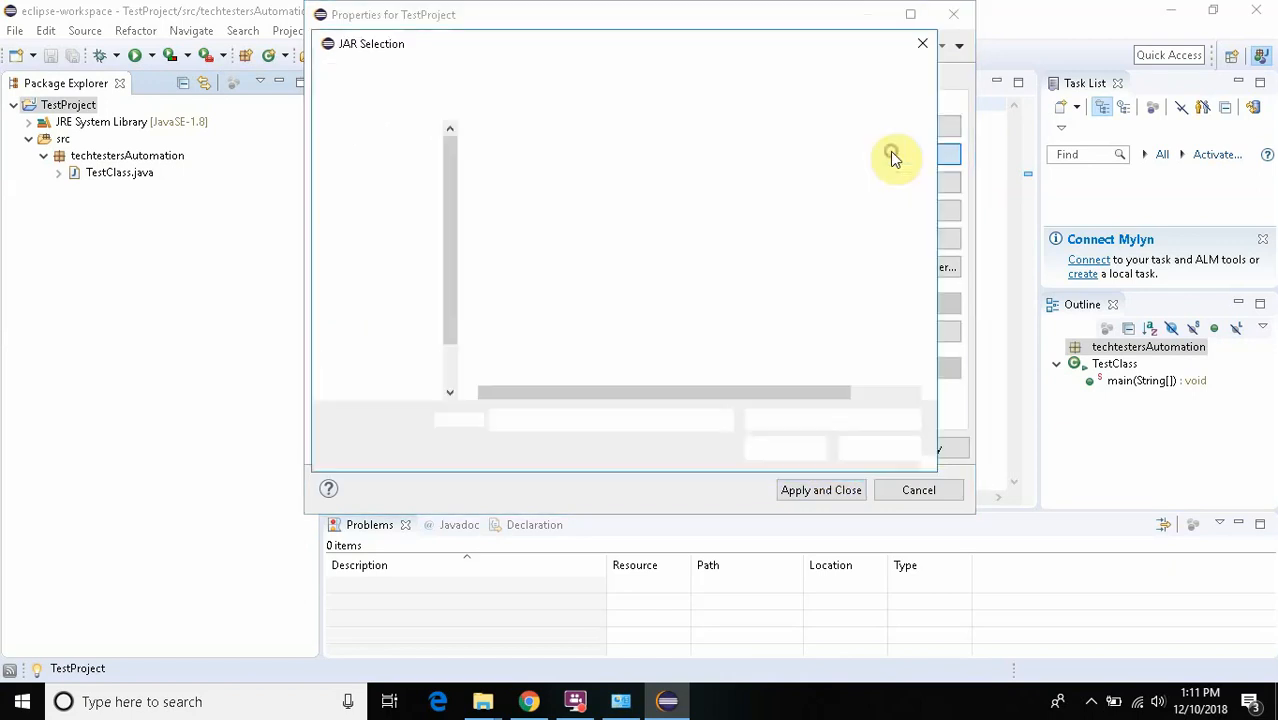
pyautogui.click(522, 76)
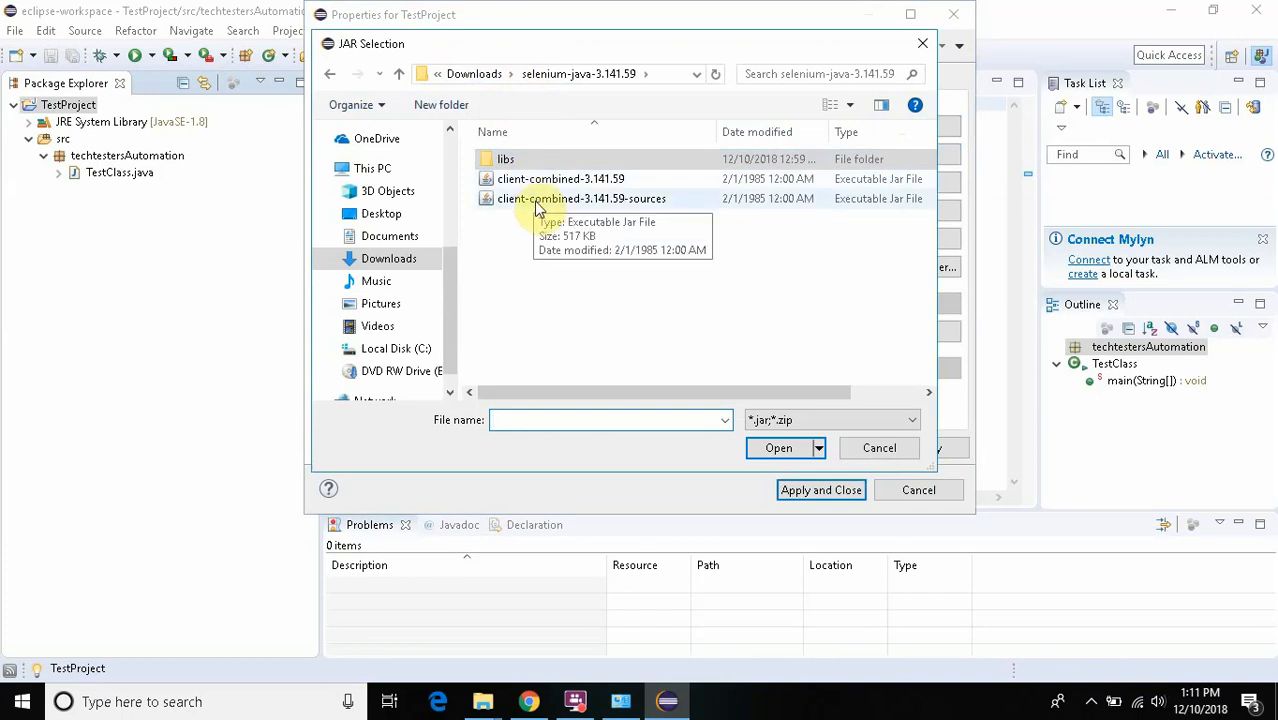
pyautogui.moveTo(548, 220); pyautogui.dragTo(520, 170)
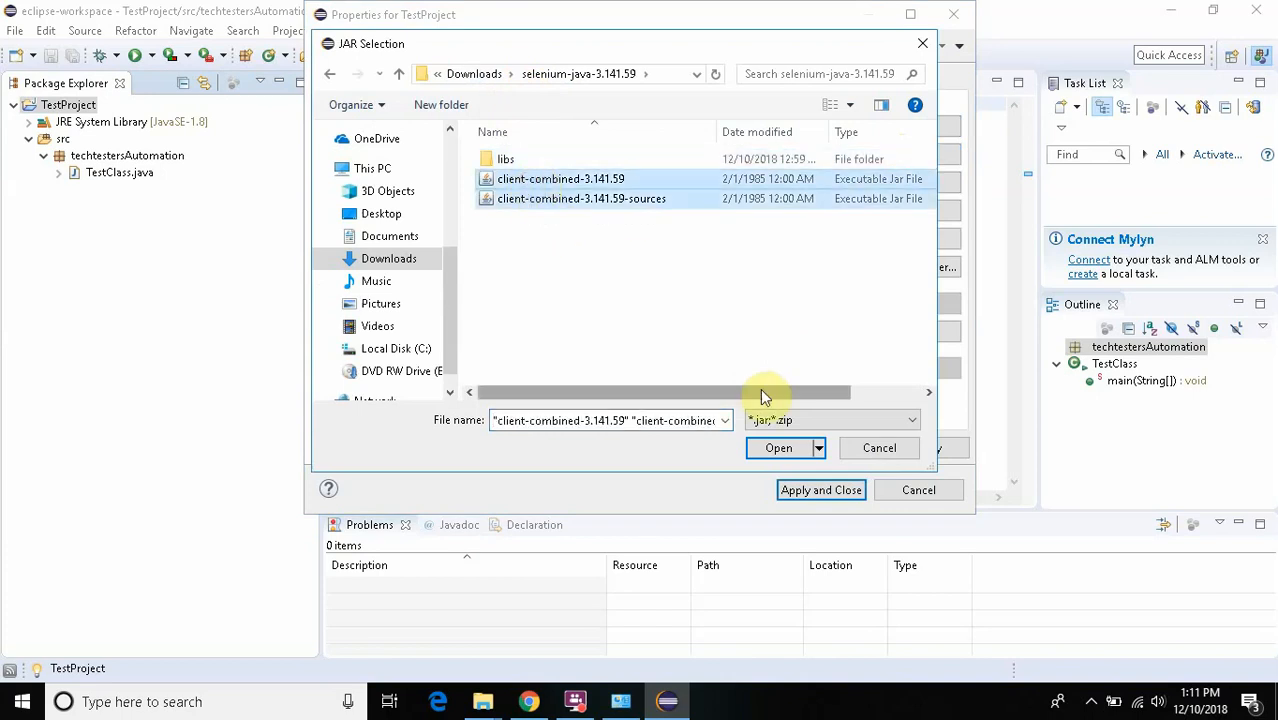
pyautogui.click(778, 447)
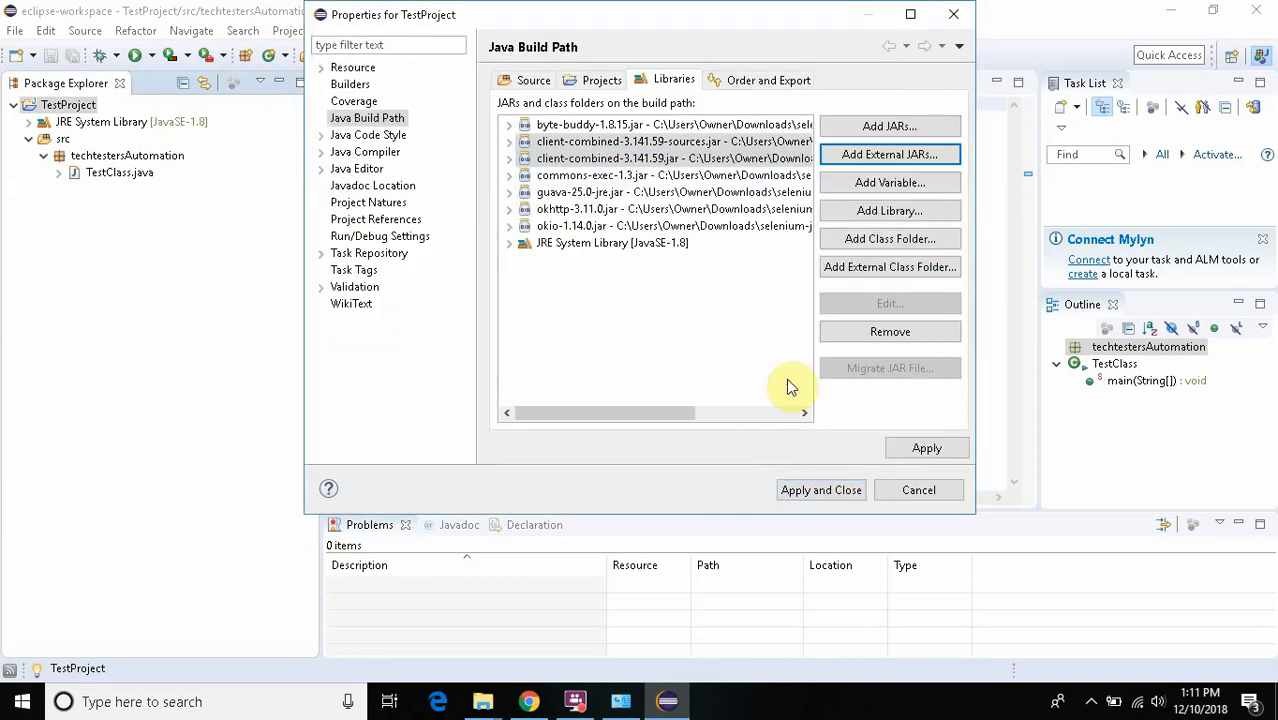
pyautogui.click(915, 447)
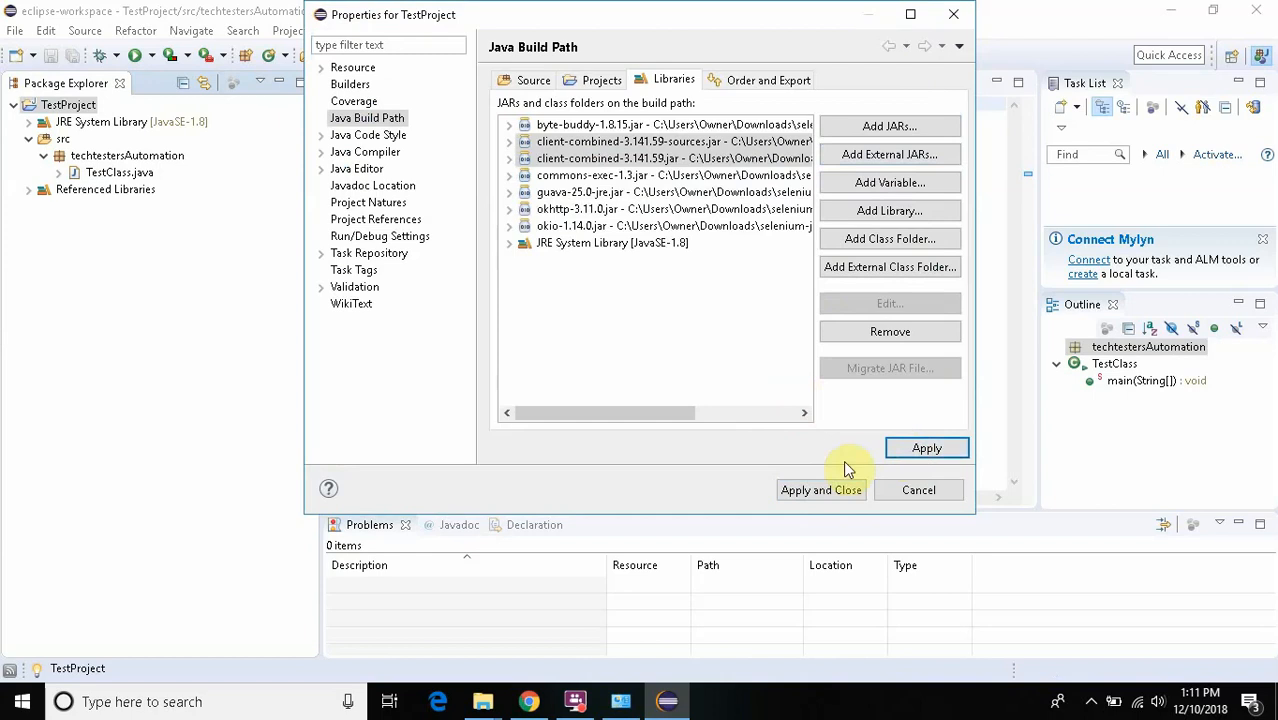
pyautogui.click(827, 488)
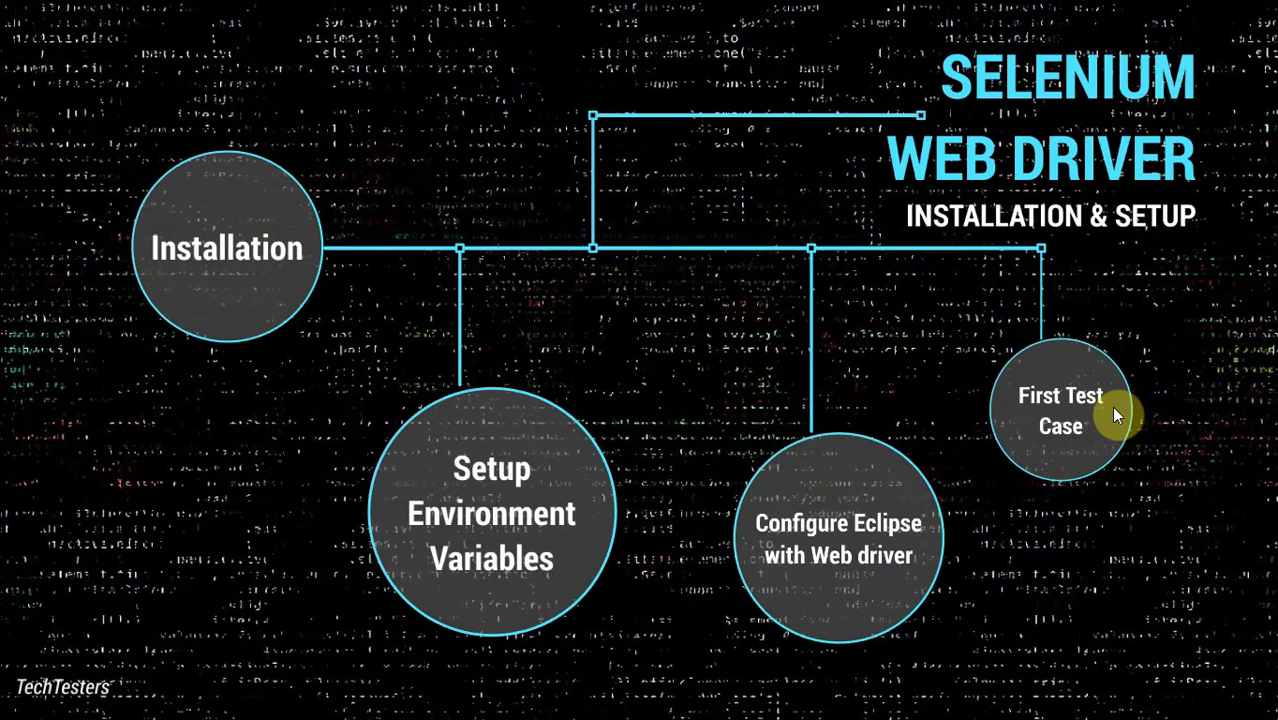
# - Open the presentation's First Test Case topic and switch back to Eclipse with TestClass.java
pyautogui.click(1114, 410)
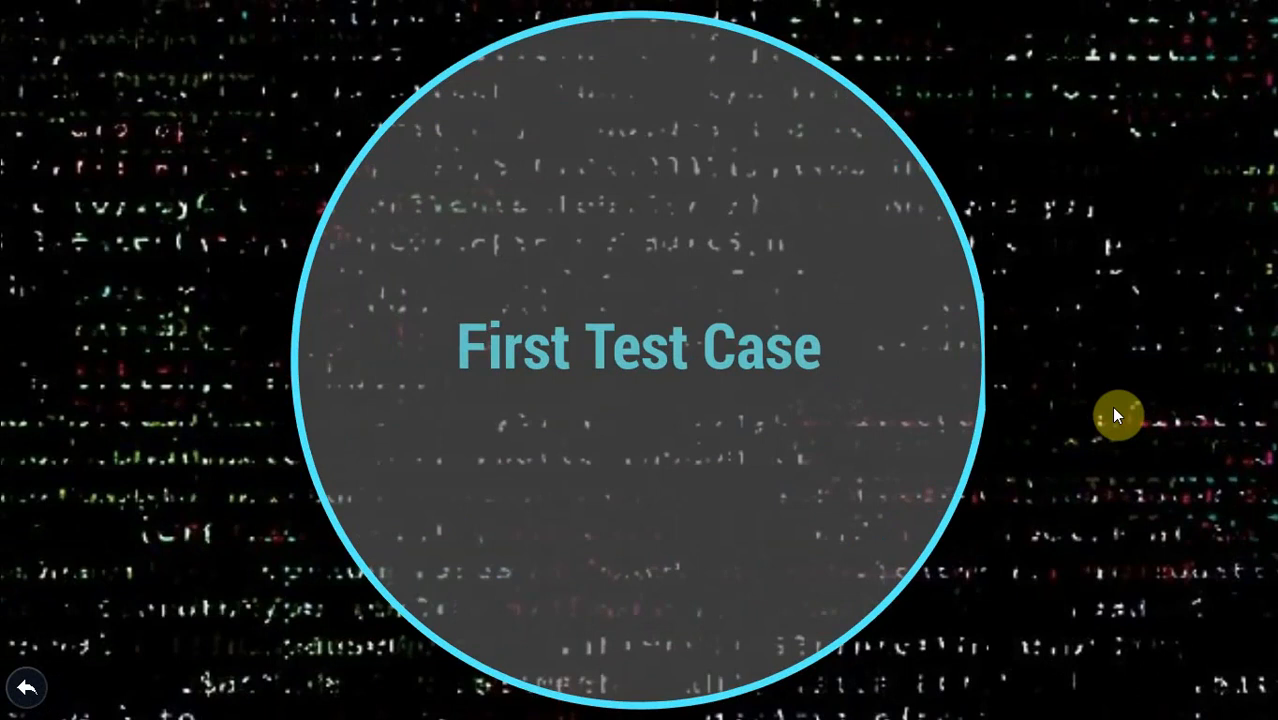
pyautogui.hotkey('alt', 'Tab')
pyautogui.hotkey('alt', 'Tab')
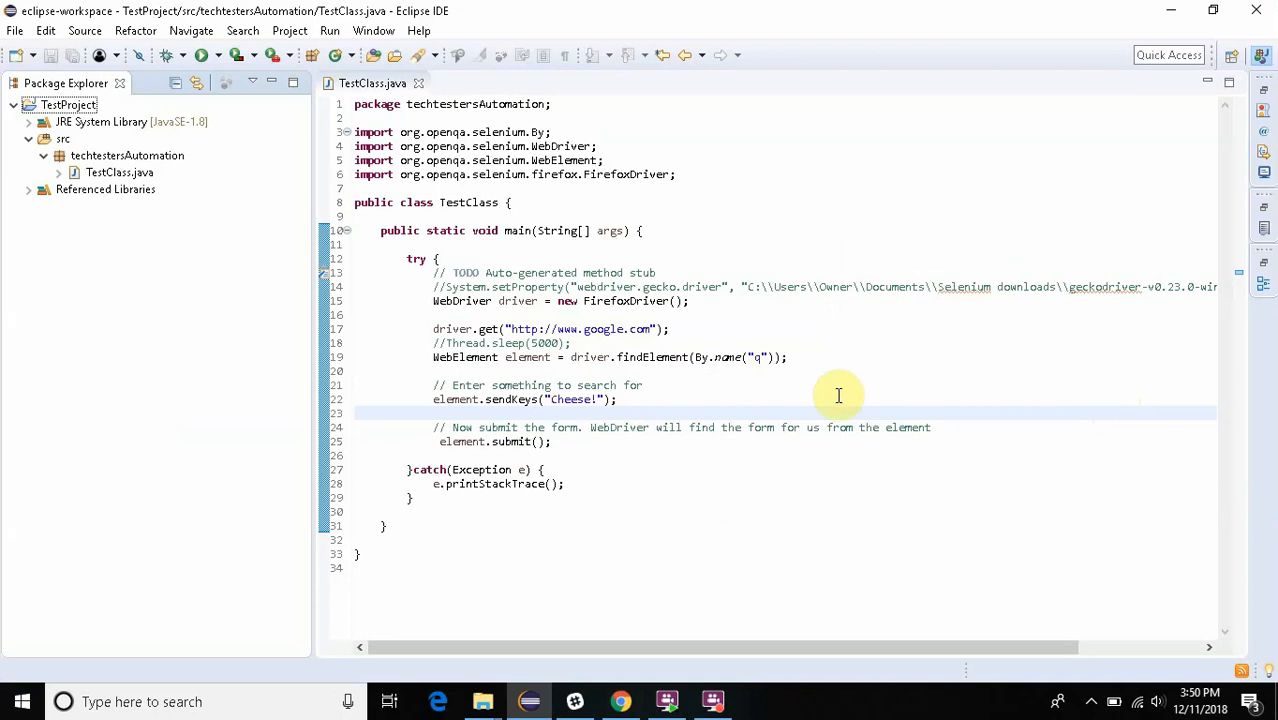
# - Examine the FirefoxDriver instantiation and the driver.get call in TestClass.java by highlighting each in the code
pyautogui.click(436, 302)
pyautogui.moveTo(436, 302); pyautogui.dragTo(686, 302)
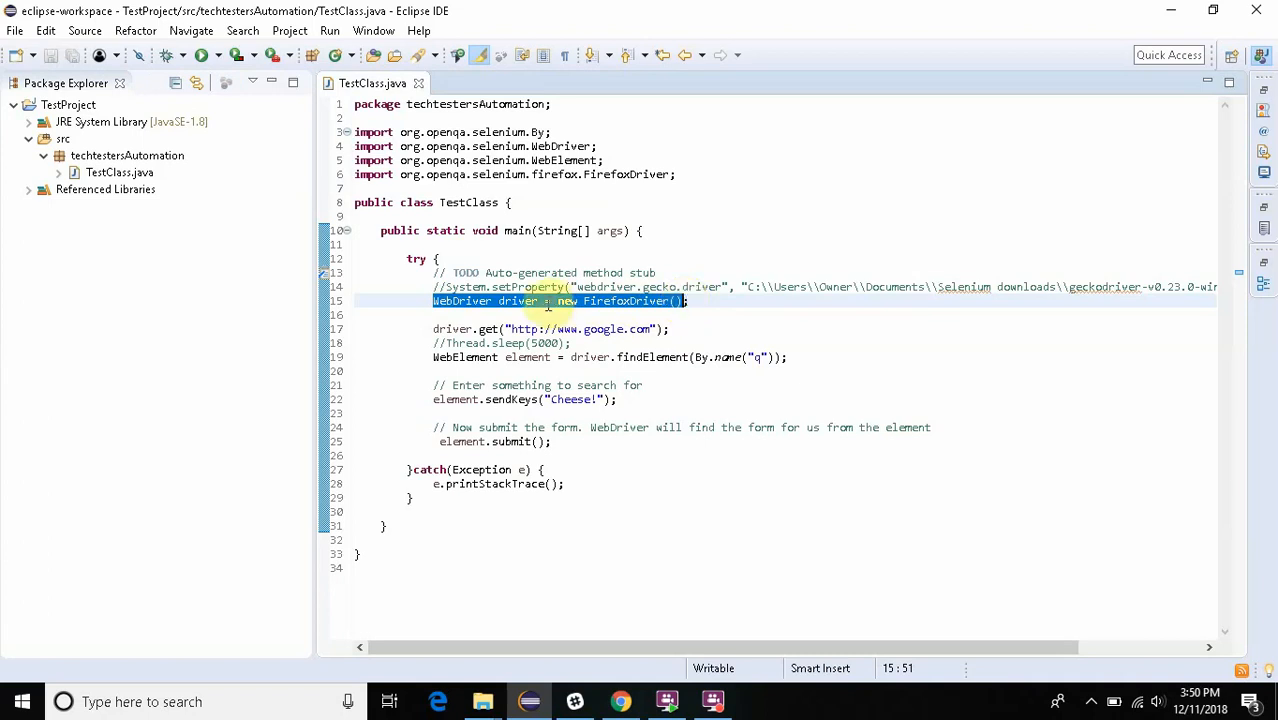
pyautogui.click(443, 328)
pyautogui.moveTo(443, 328); pyautogui.dragTo(498, 329)
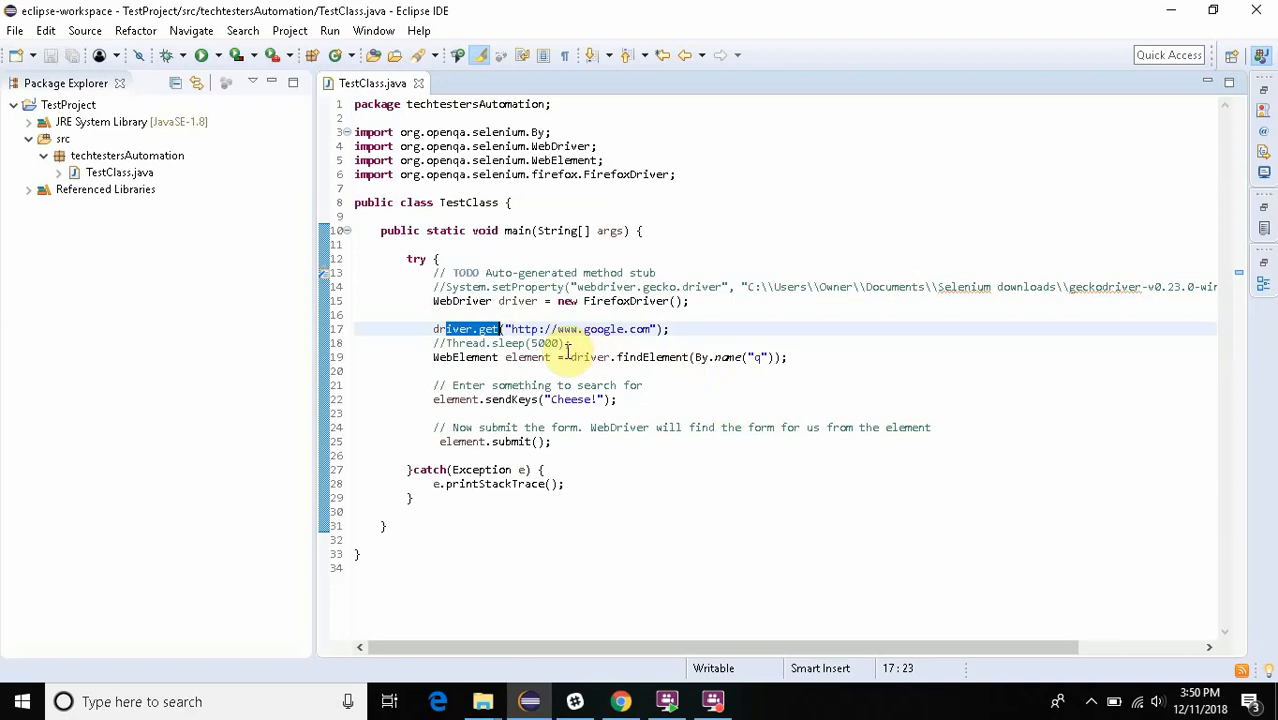
# - Examine the findElement call and its "q" name locator in TestClass.java by highlighting each in the code
pyautogui.moveTo(620, 357)
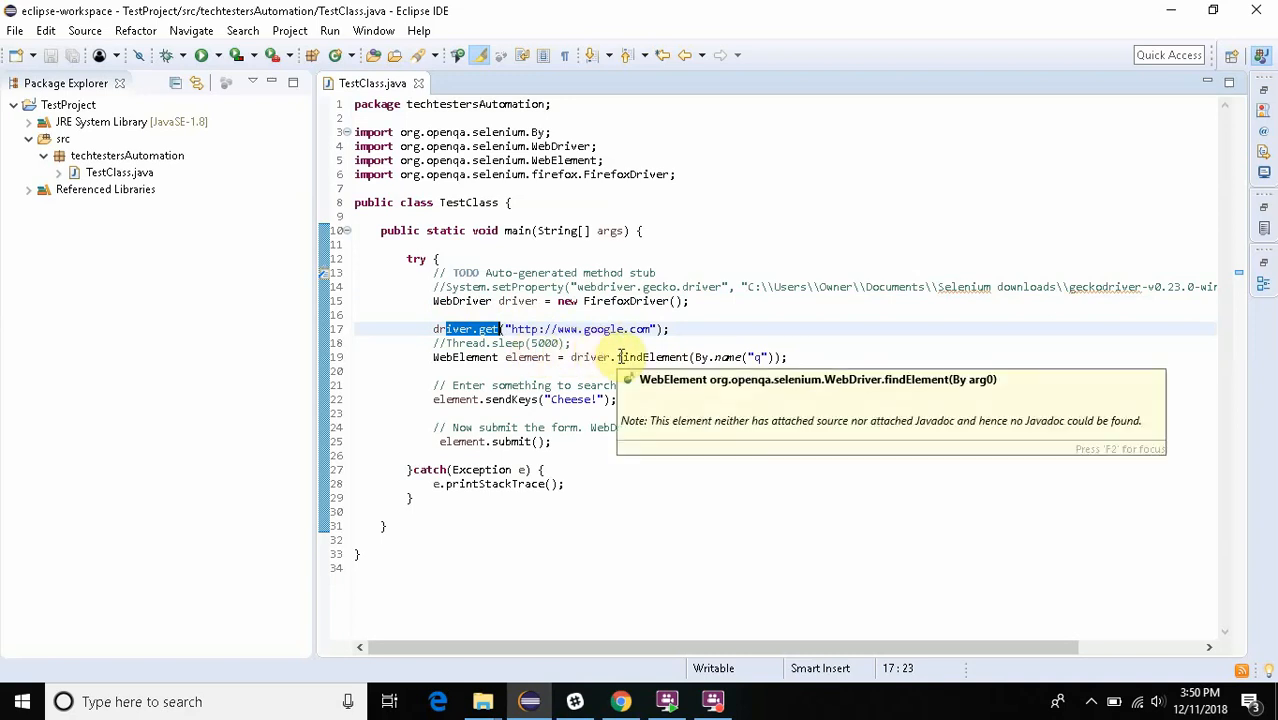
pyautogui.moveTo(620, 357); pyautogui.dragTo(685, 359)
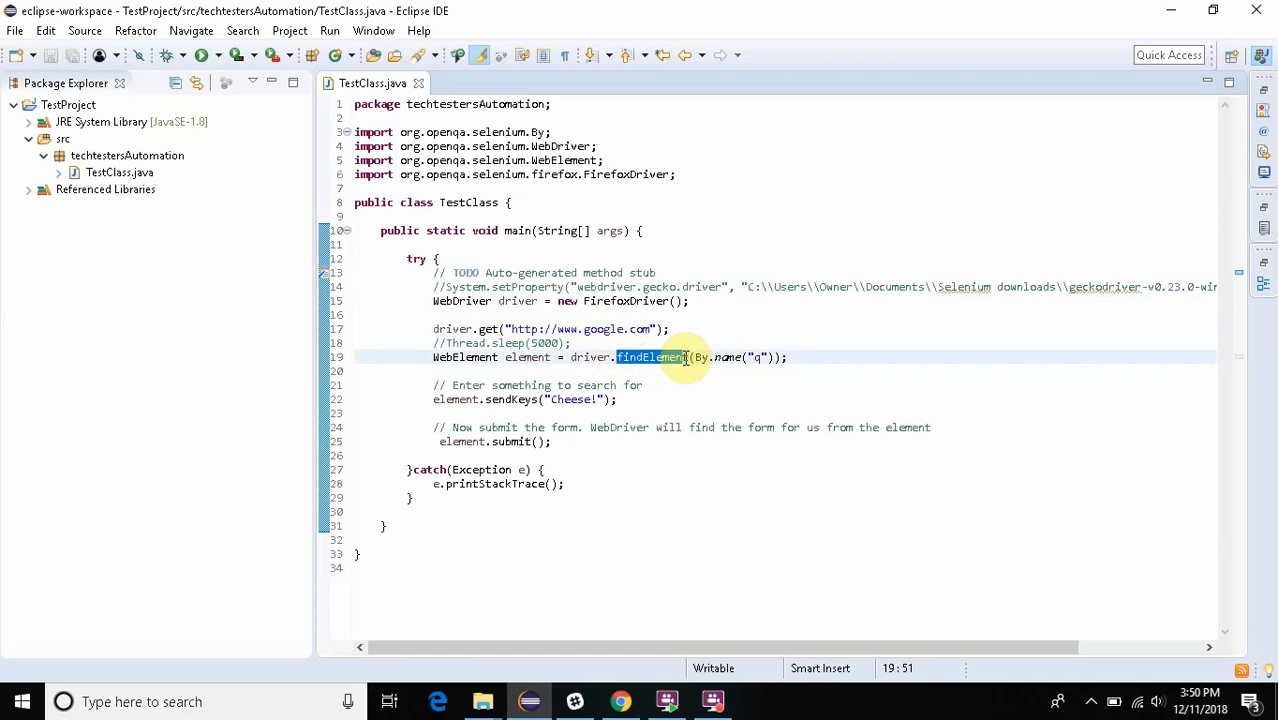
pyautogui.doubleClick(756, 360)
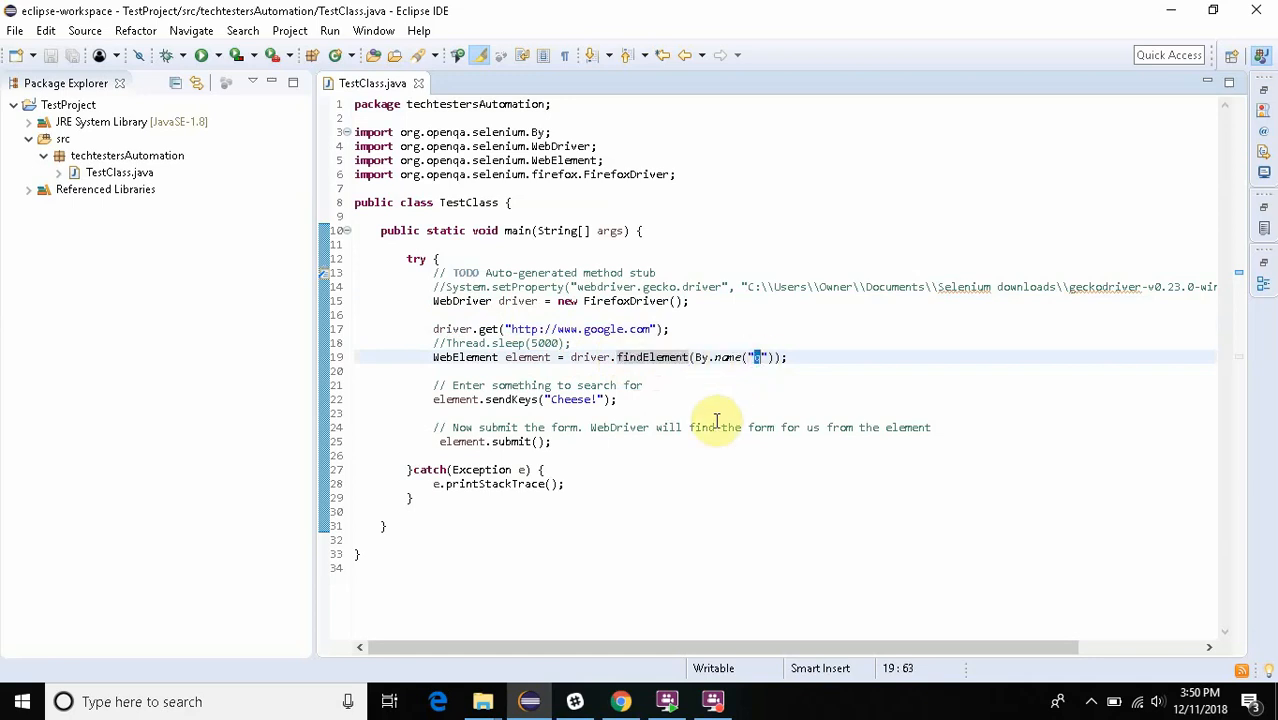
# - Open a new Google Chrome window and go to google.com
pyautogui.rightClick(618, 698)
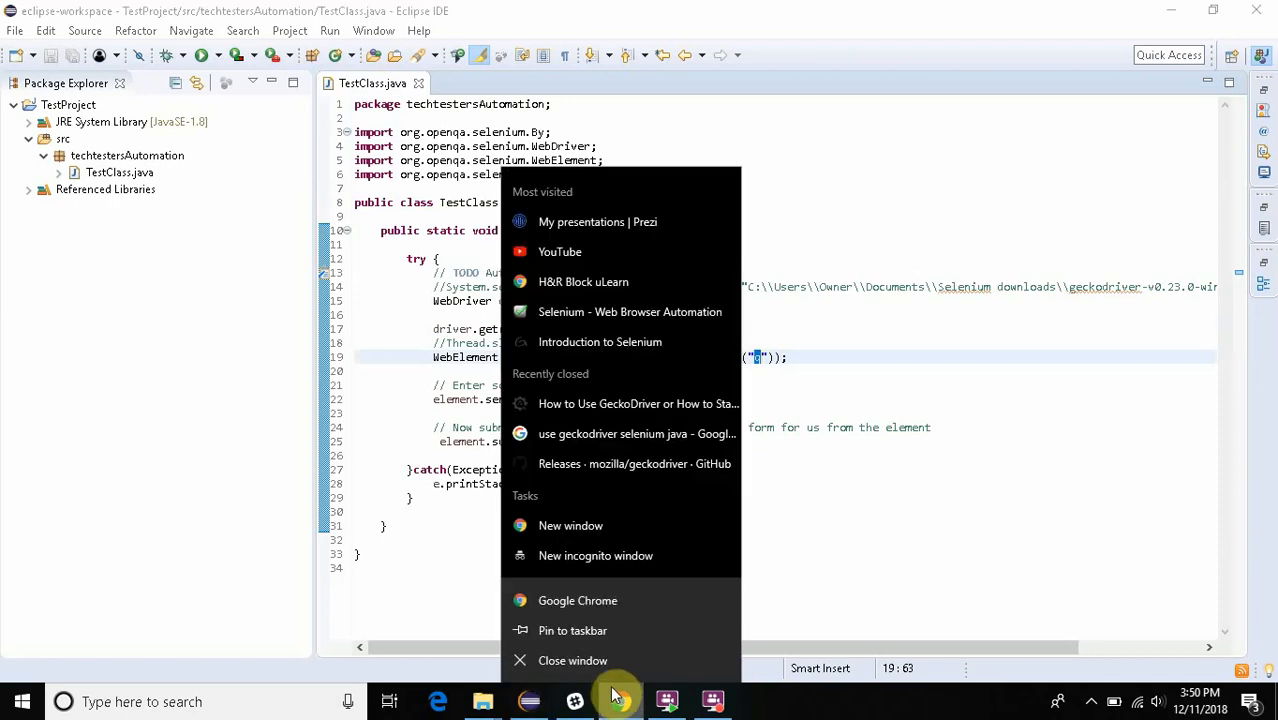
pyautogui.click(603, 602)
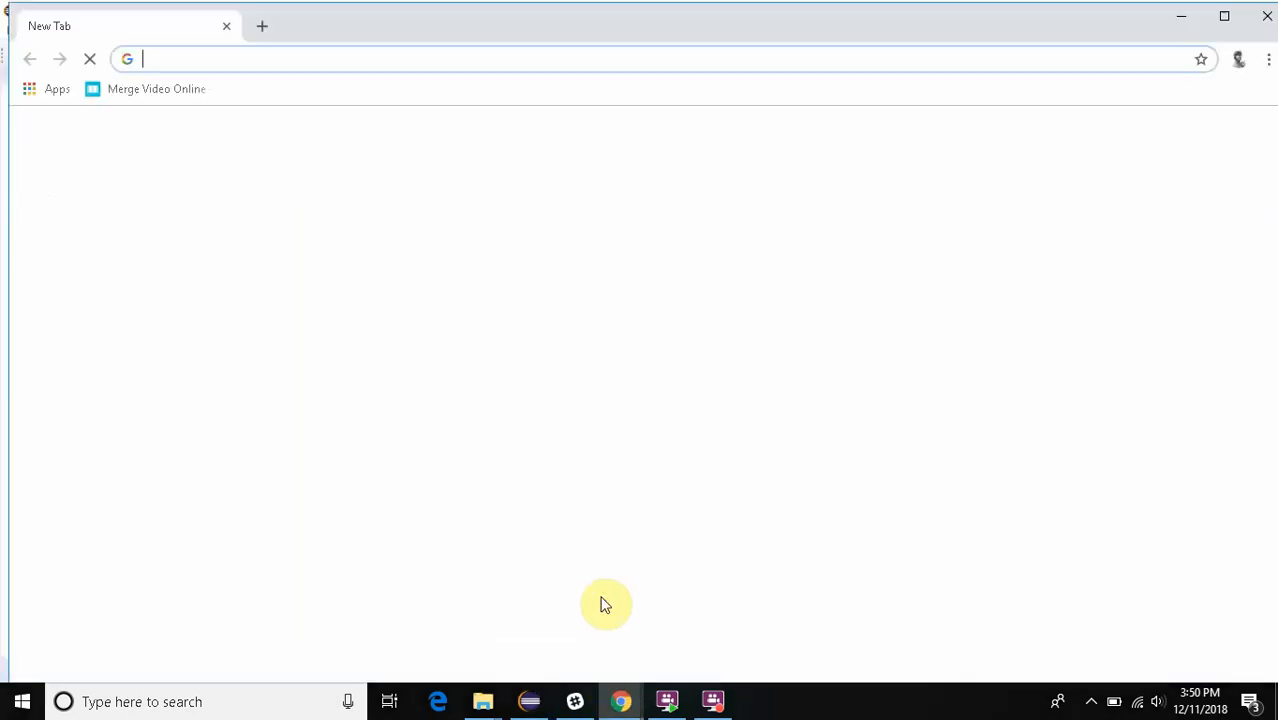
pyautogui.write('googl')
pyautogui.write('e')
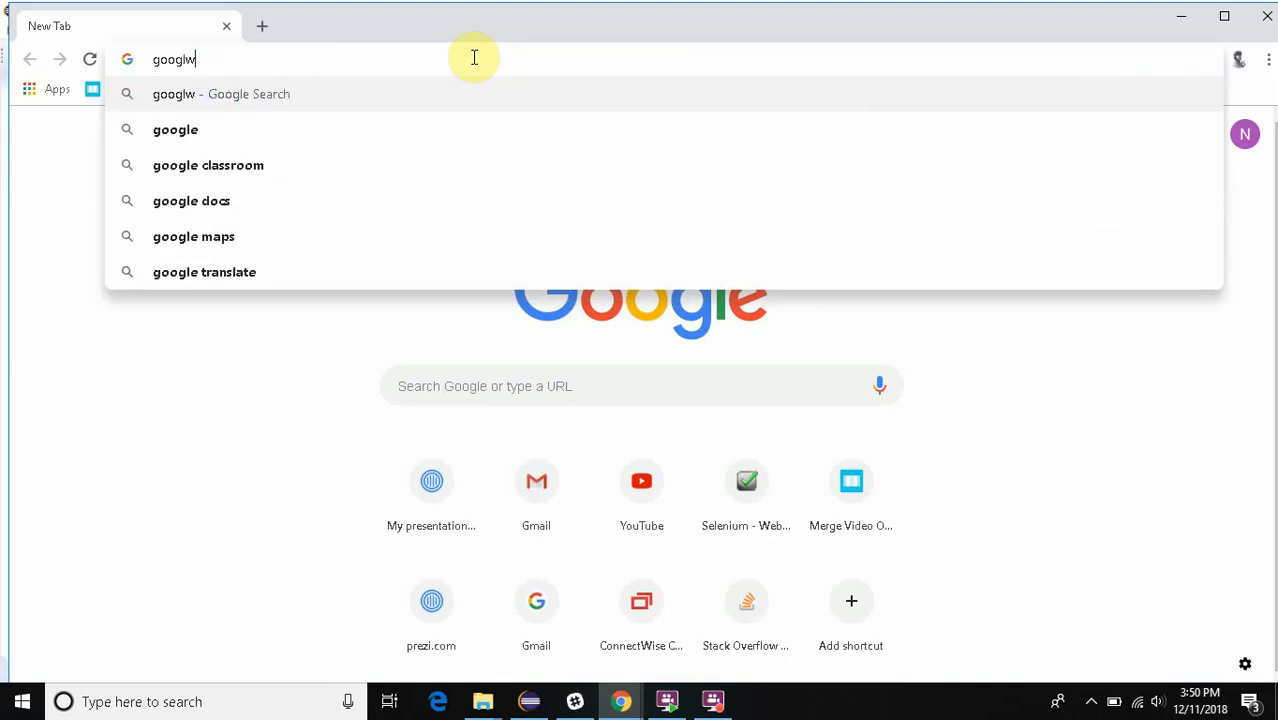
pyautogui.write('.com')
pyautogui.press('Return')
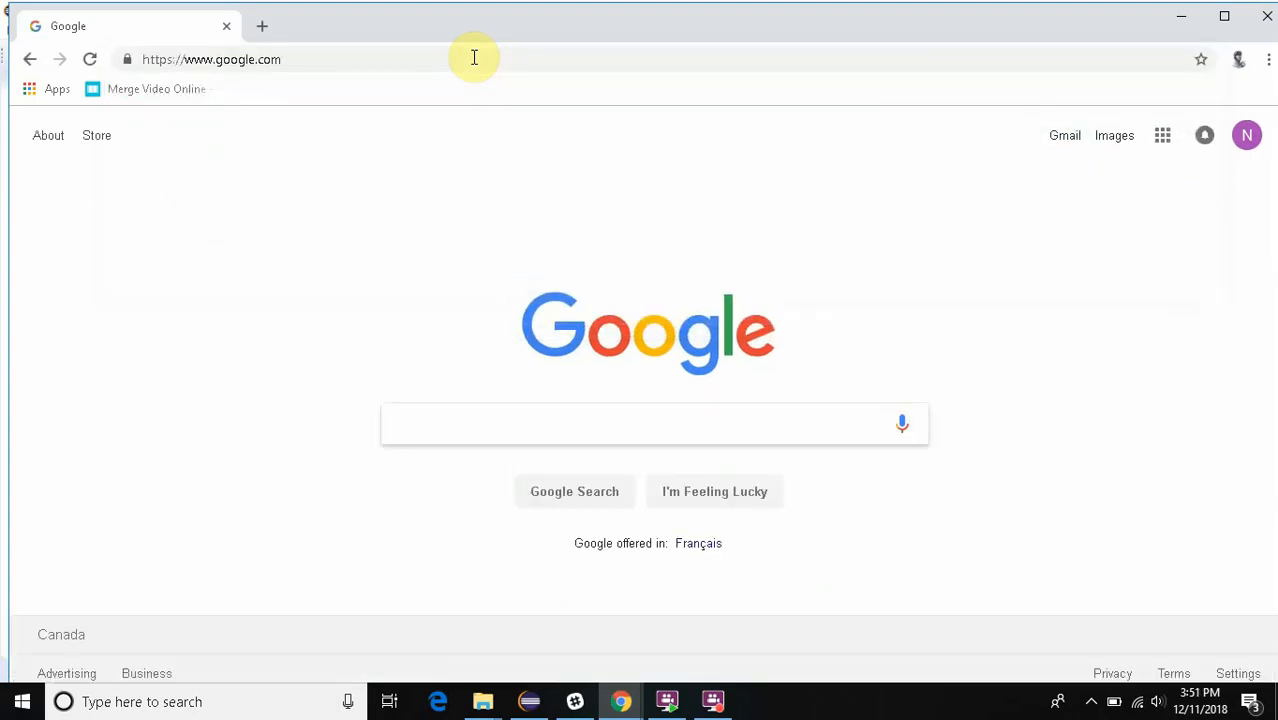
# - Inspect the Google search box in the developer tools to examine its HTML input element and name attribute
pyautogui.click(587, 419)
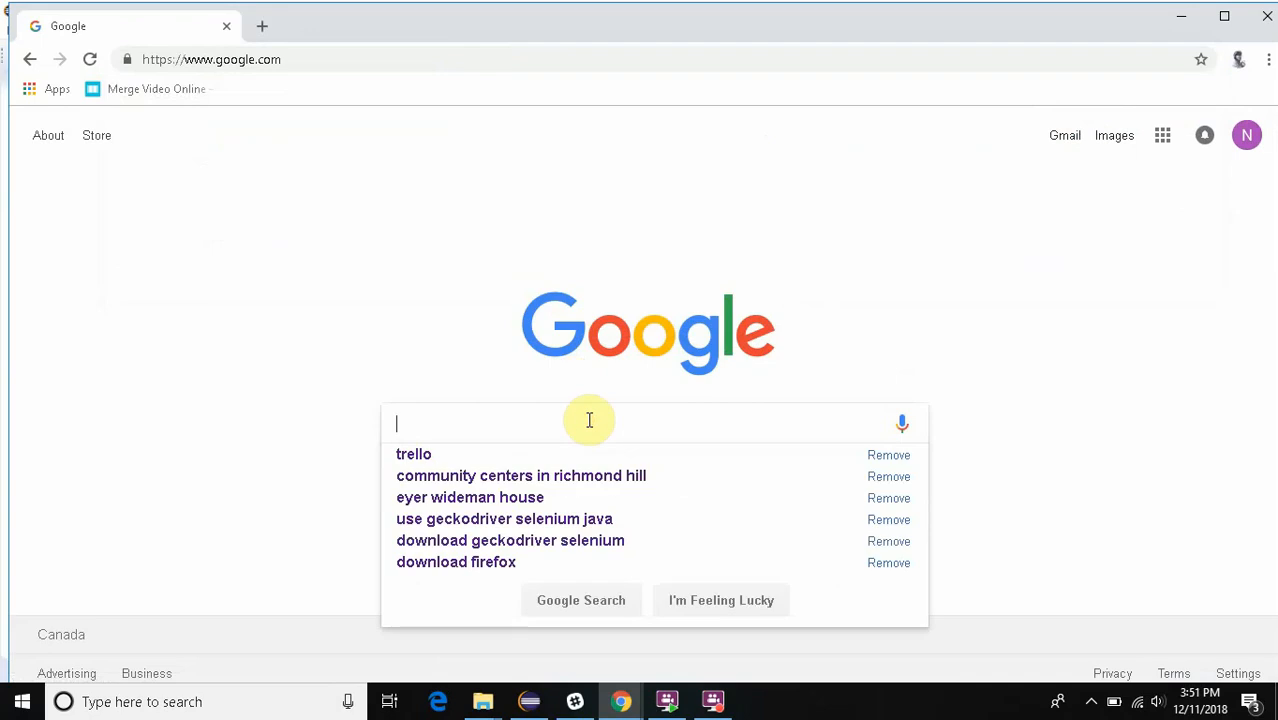
pyautogui.rightClick(587, 419)
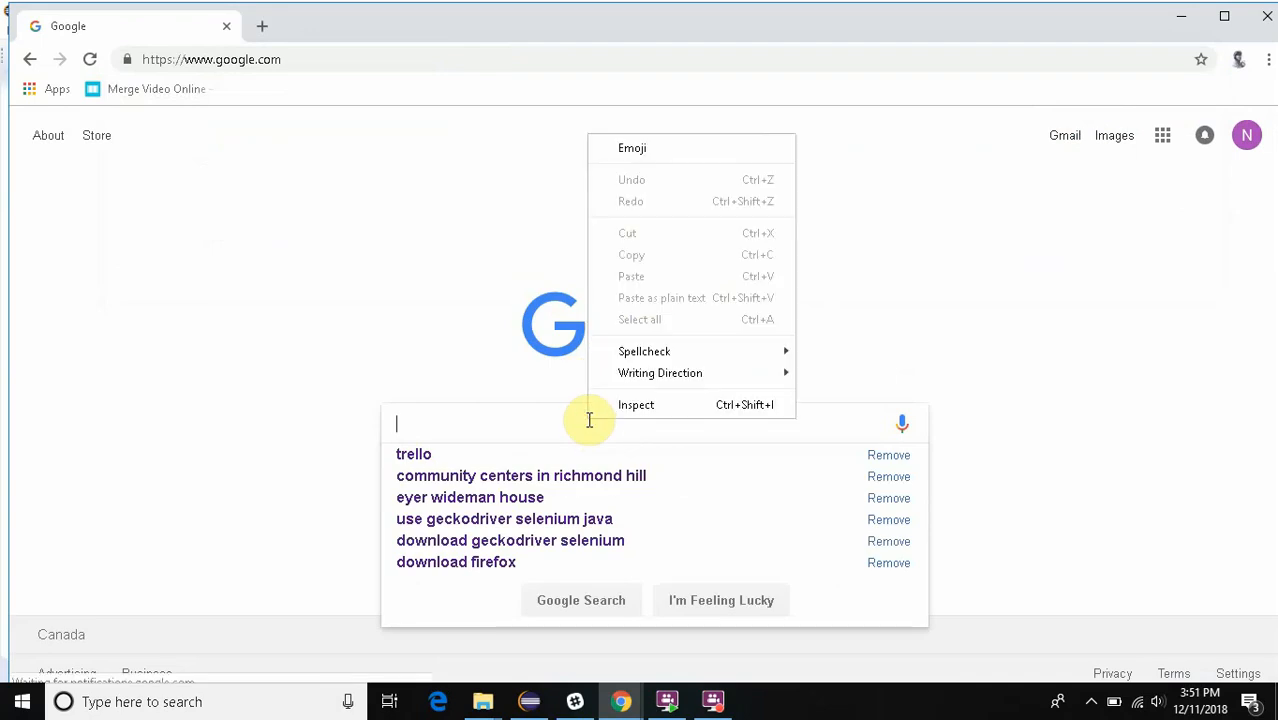
pyautogui.click(624, 412)
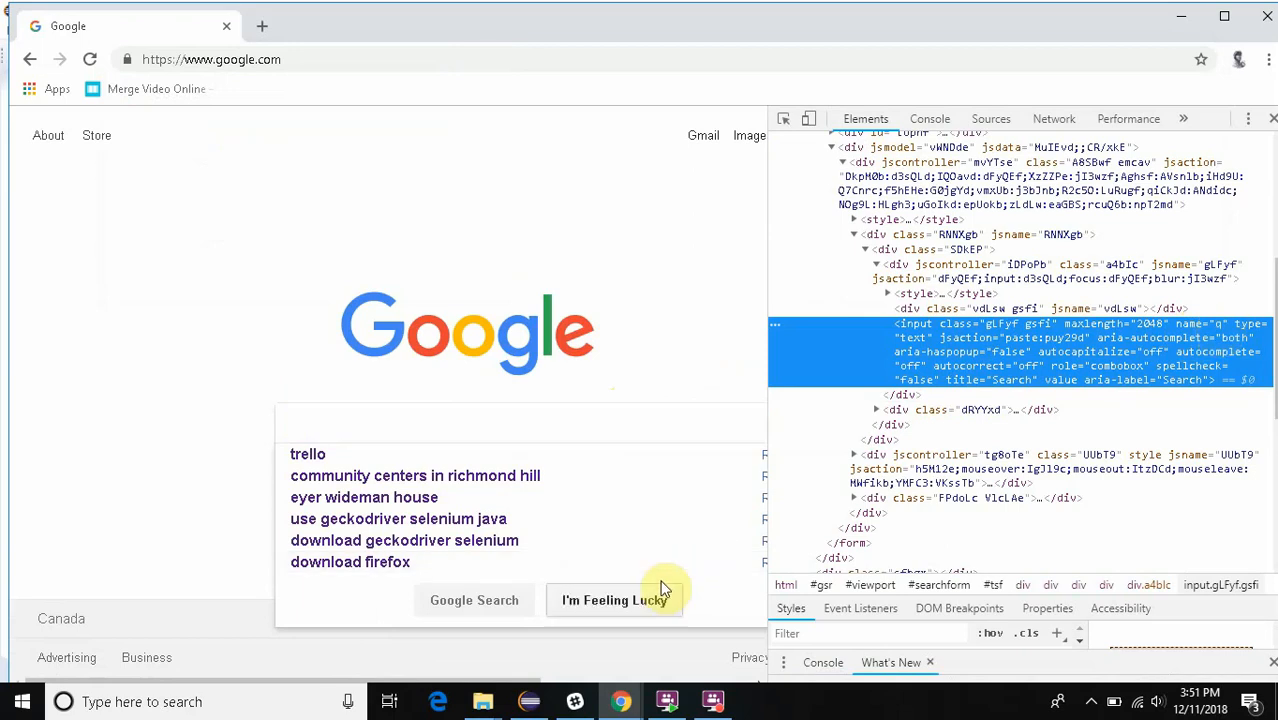
# - Switch back to Eclipse and examine the element variable in the sendKeys("Cheese!") line by highlighting its occurrences
pyautogui.click(517, 701)
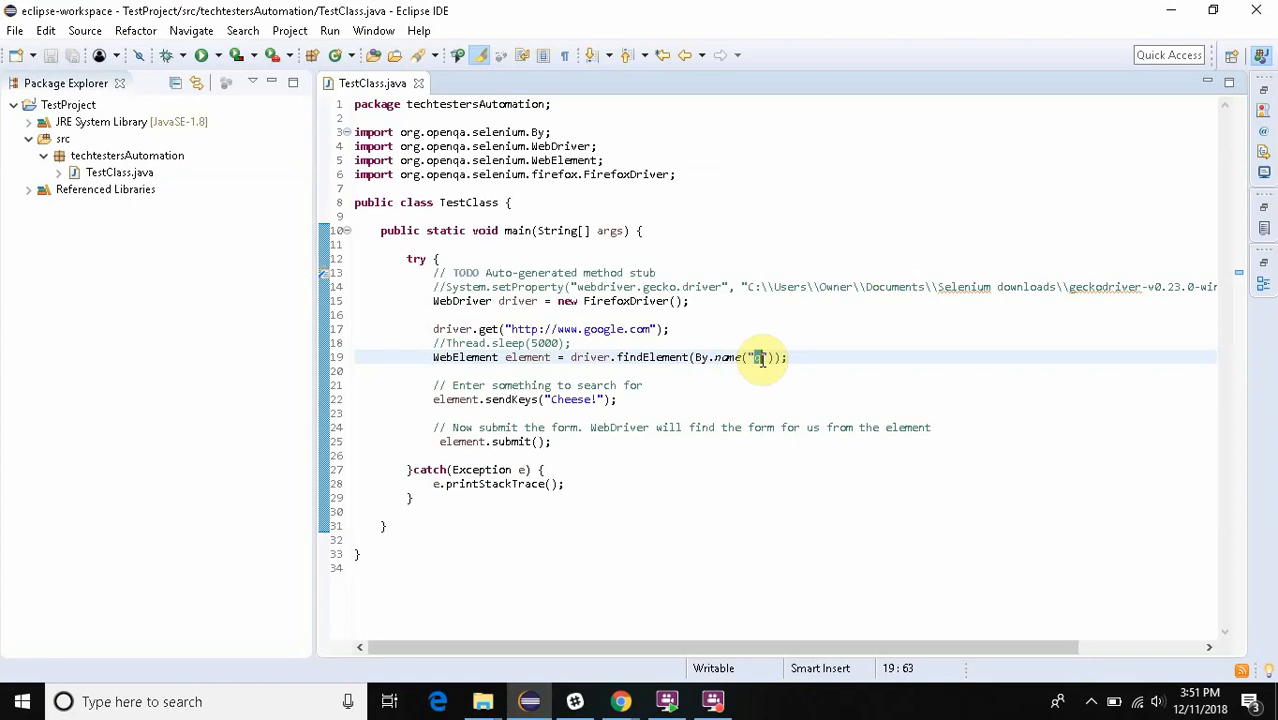
pyautogui.doubleClick(460, 400)
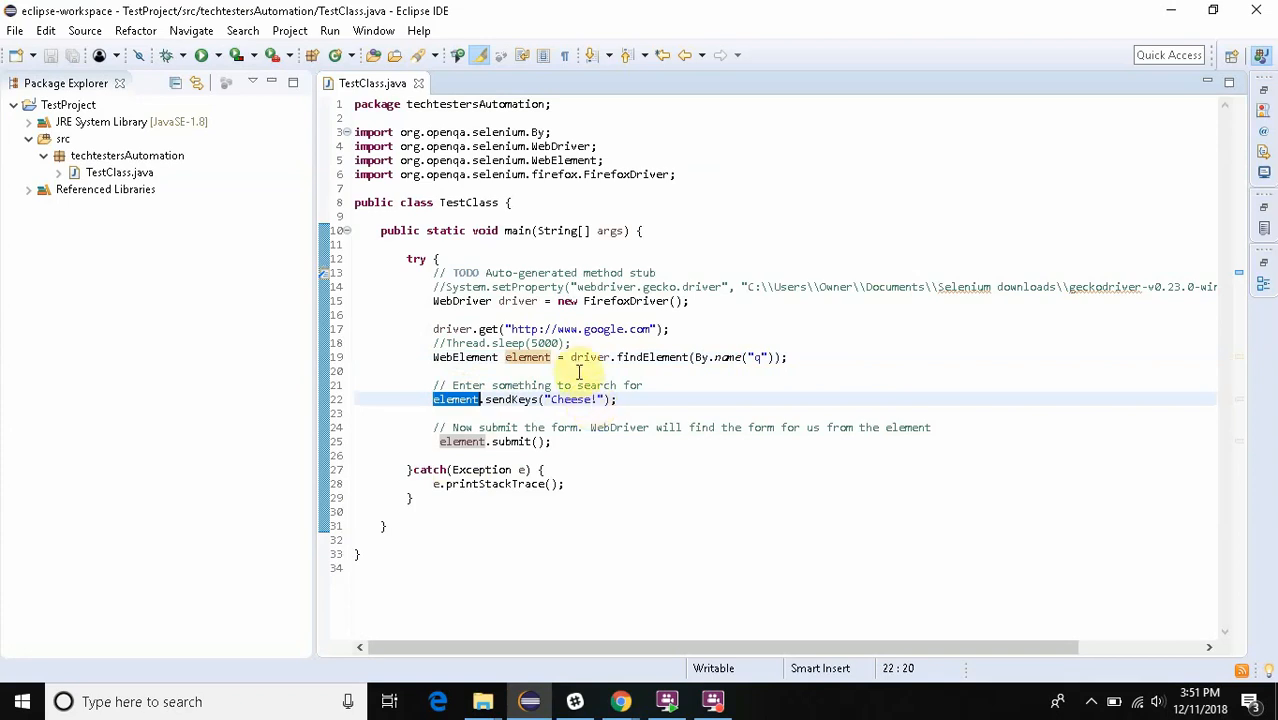
pyautogui.moveTo(575, 352)
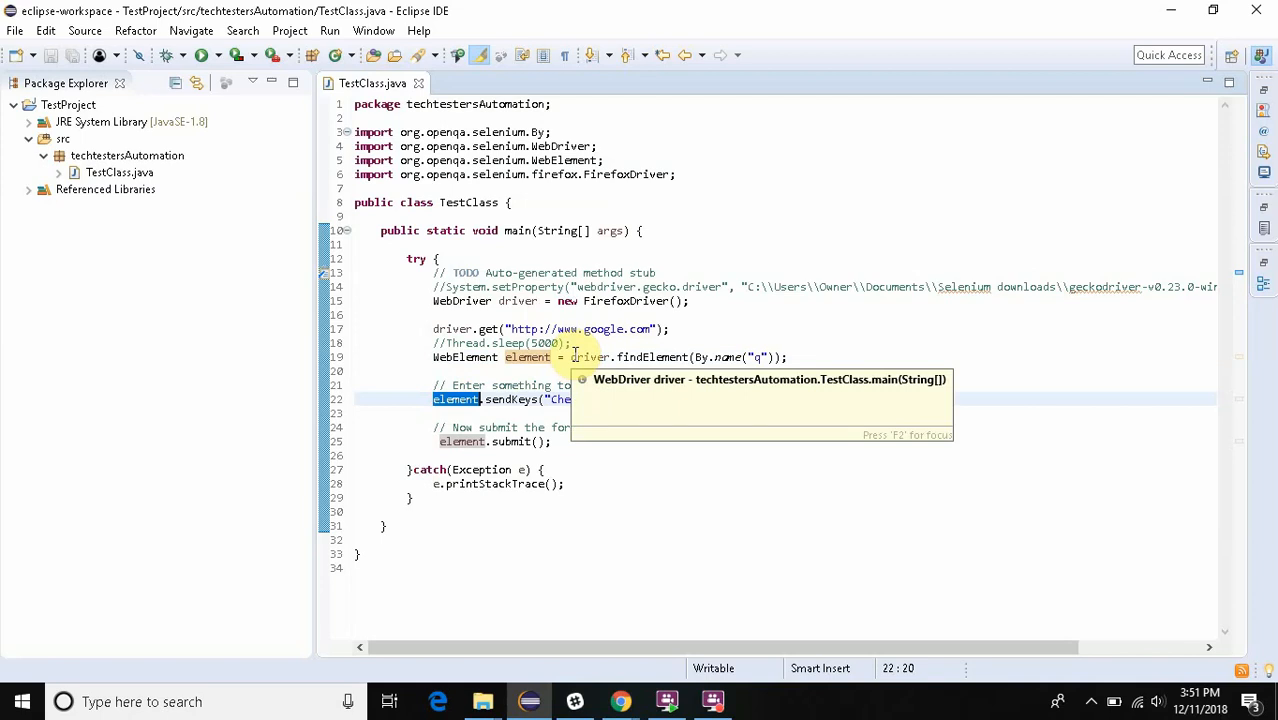
pyautogui.moveTo(579, 382)
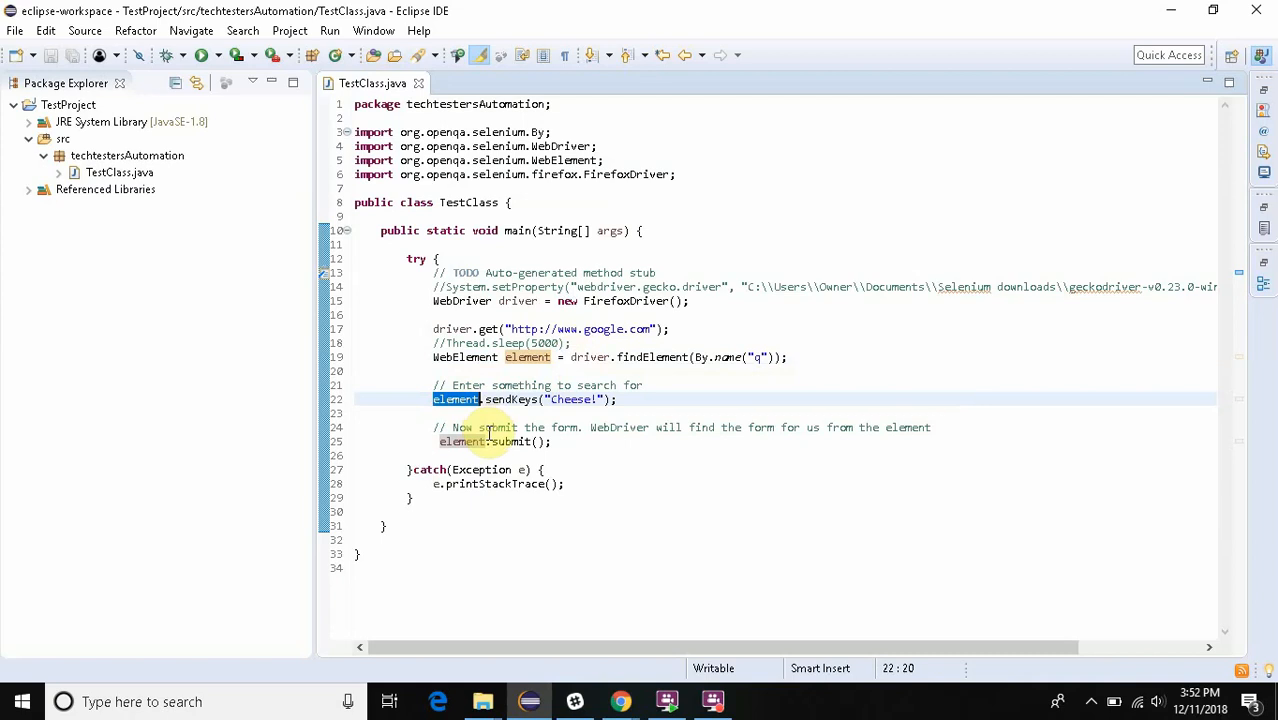
# - Run TestClass, read the full exception message in the console output, and close the console
pyautogui.click(201, 55)
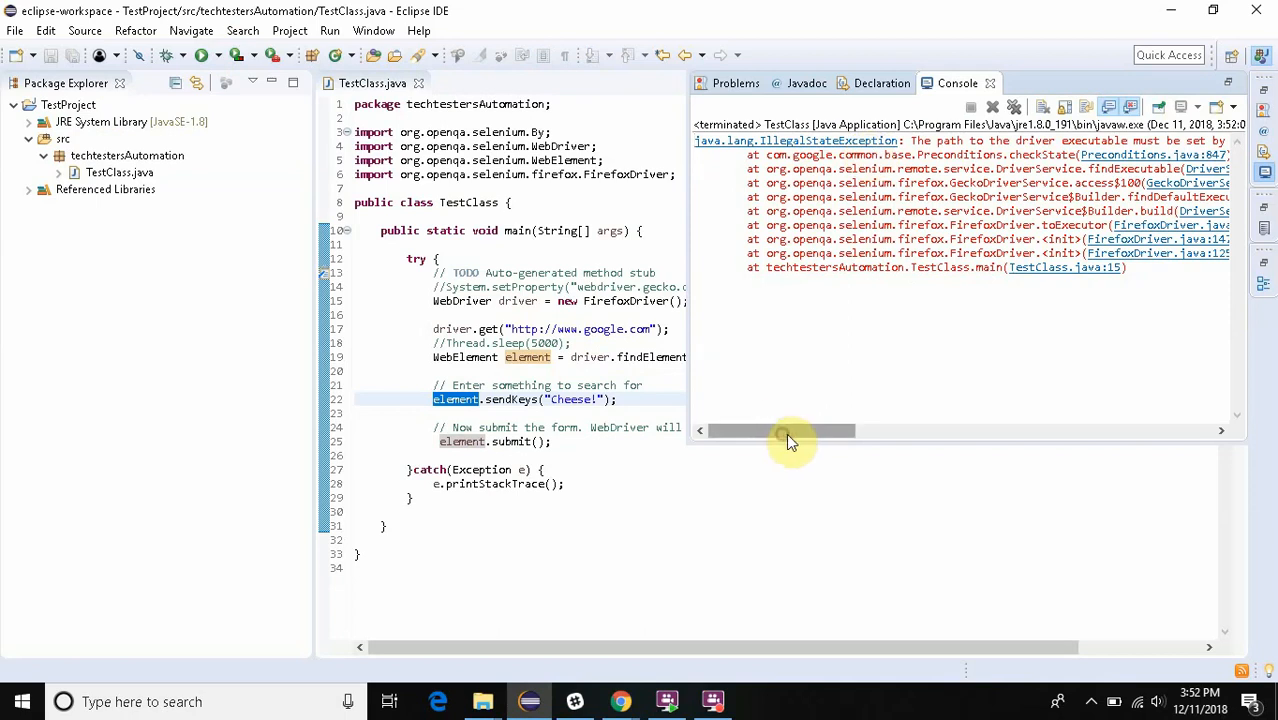
pyautogui.moveTo(787, 433); pyautogui.dragTo(879, 445)
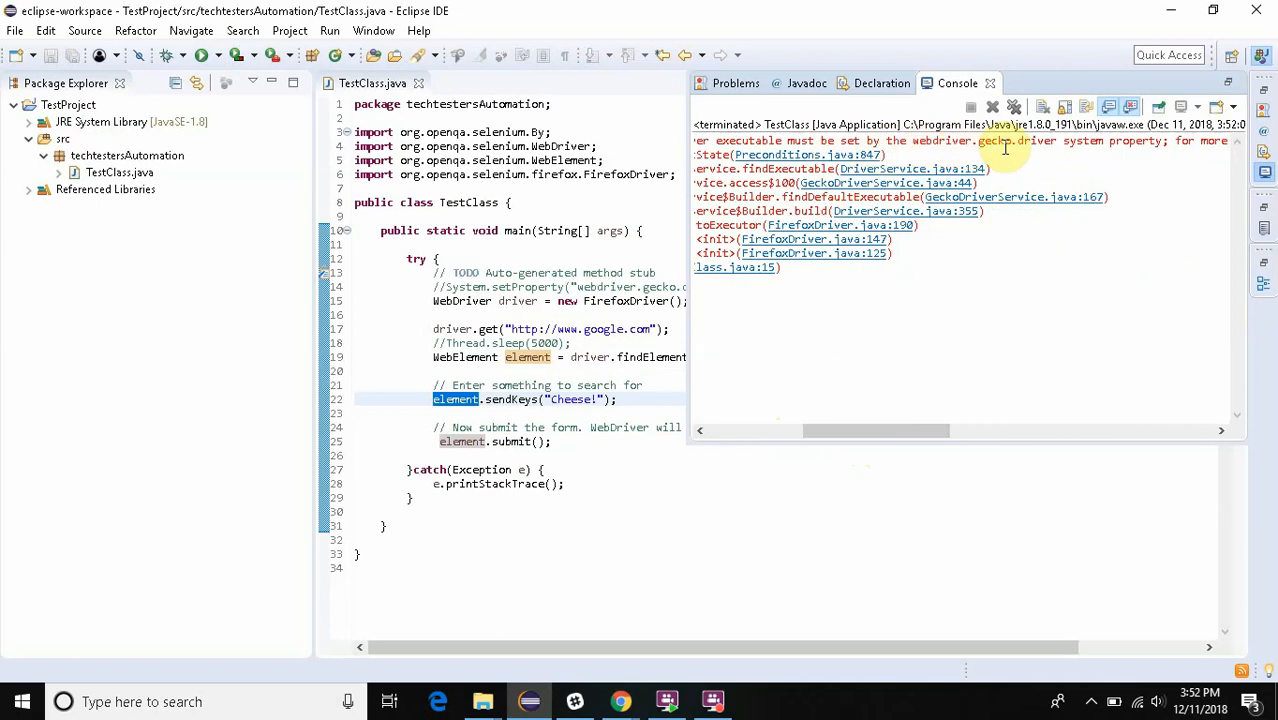
pyautogui.moveTo(606, 303)
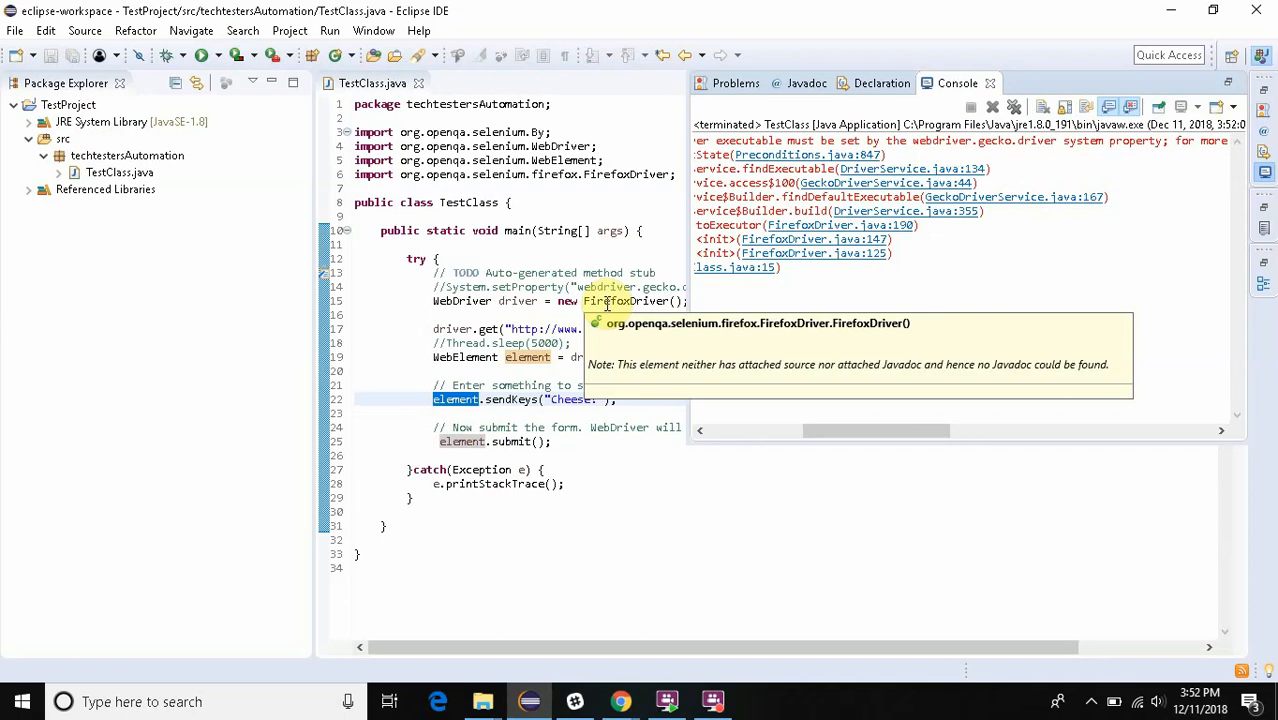
pyautogui.click(993, 83)
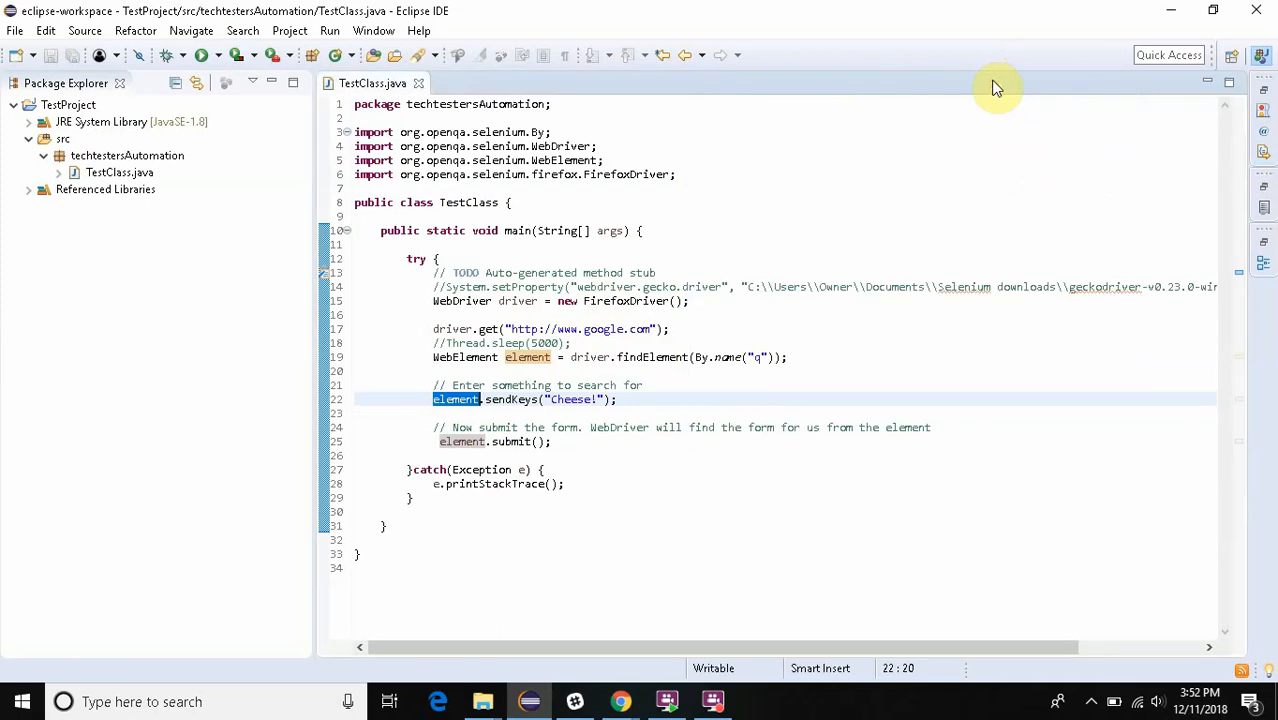
# - Switch to File Explorer, open the geckodriver-v0.23.0-win64 folder in Documents\Selenium downloads and select the geckodriver application
pyautogui.moveTo(483, 706)
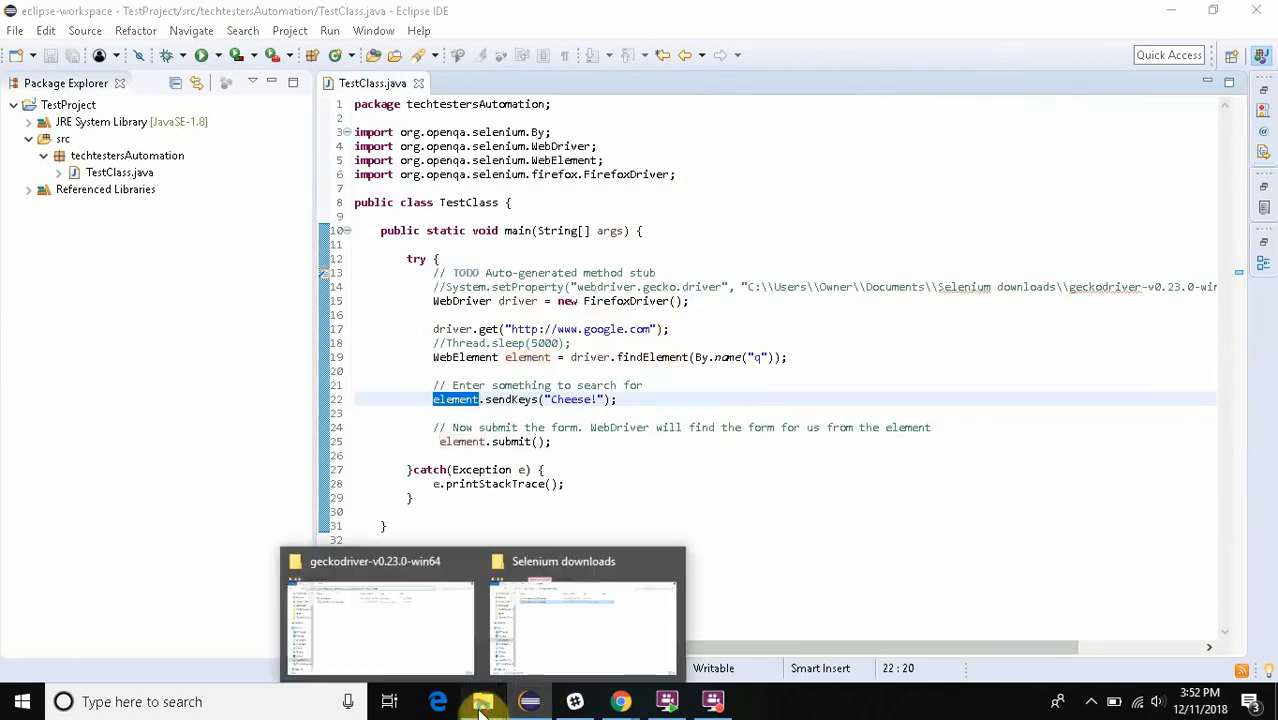
pyautogui.click(554, 665)
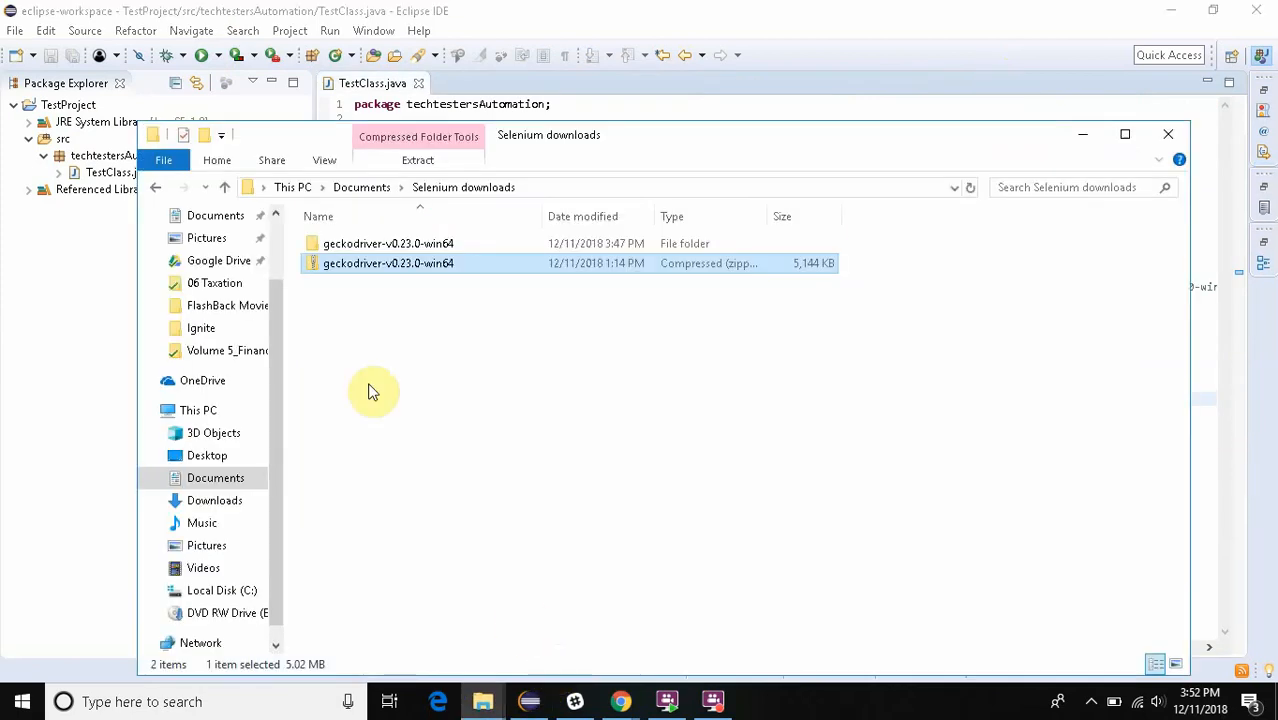
pyautogui.click(414, 296)
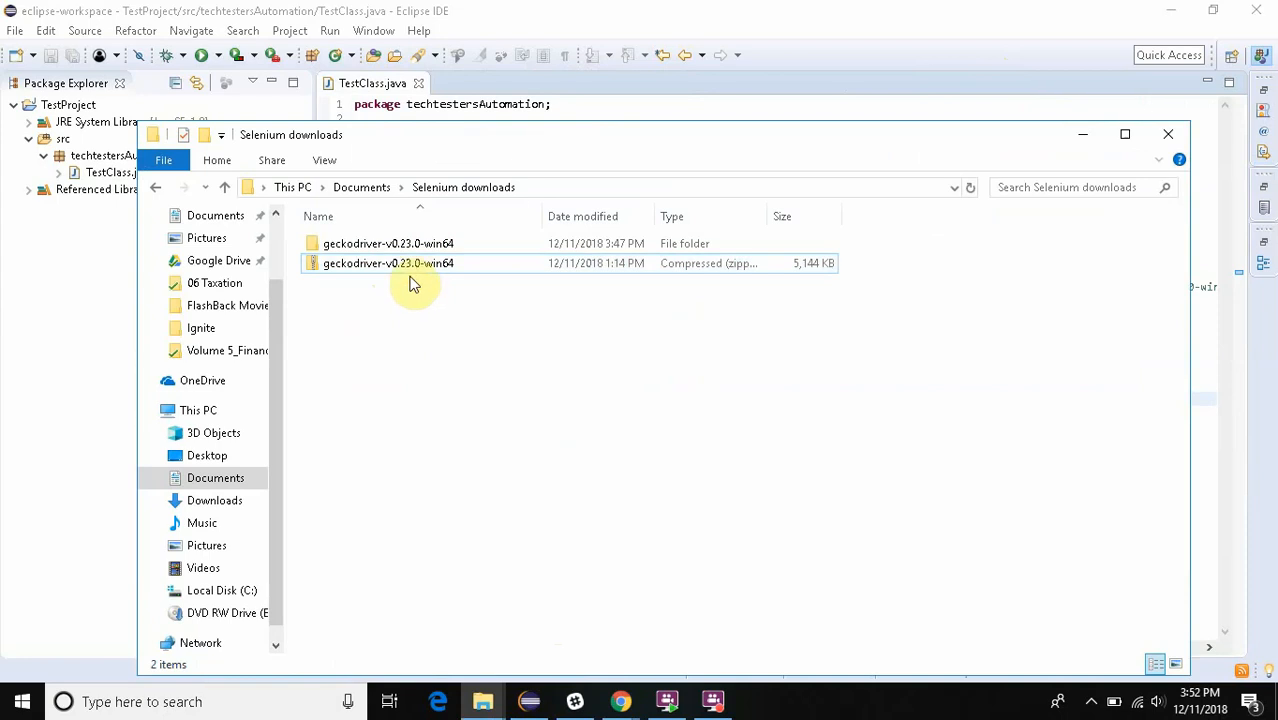
pyautogui.click(408, 270)
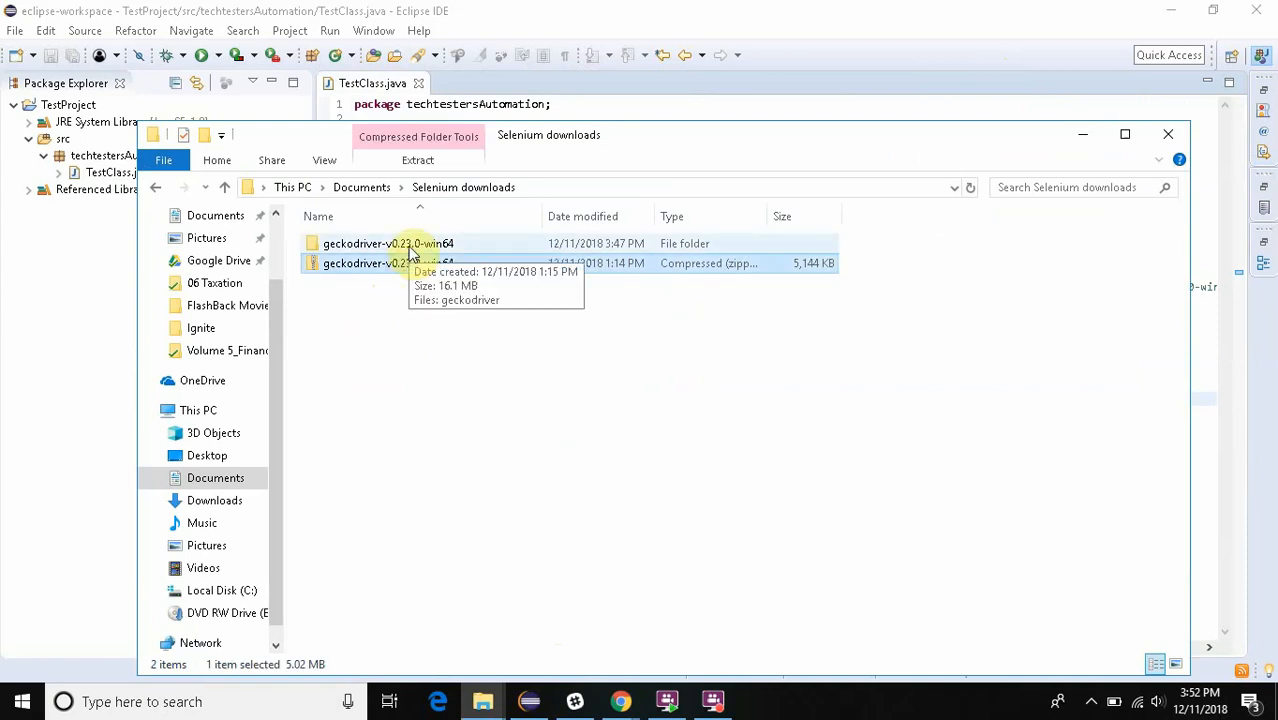
pyautogui.click(412, 250)
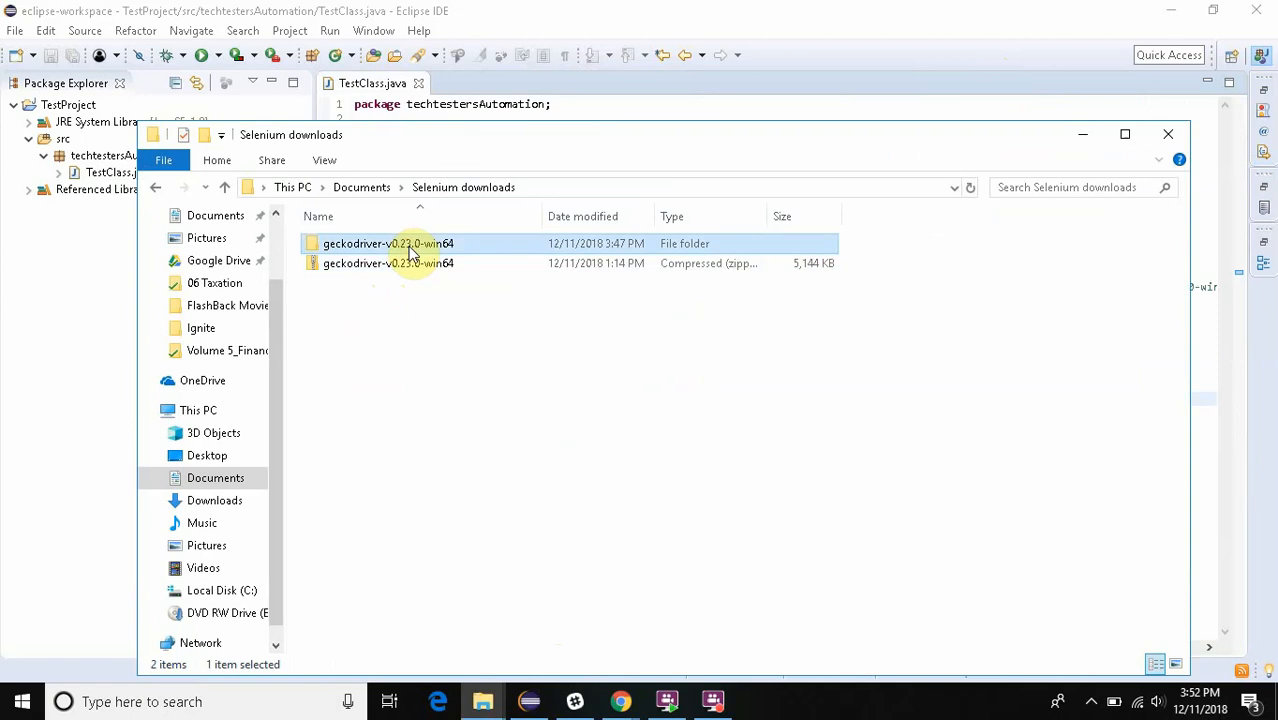
pyautogui.doubleClick(412, 248)
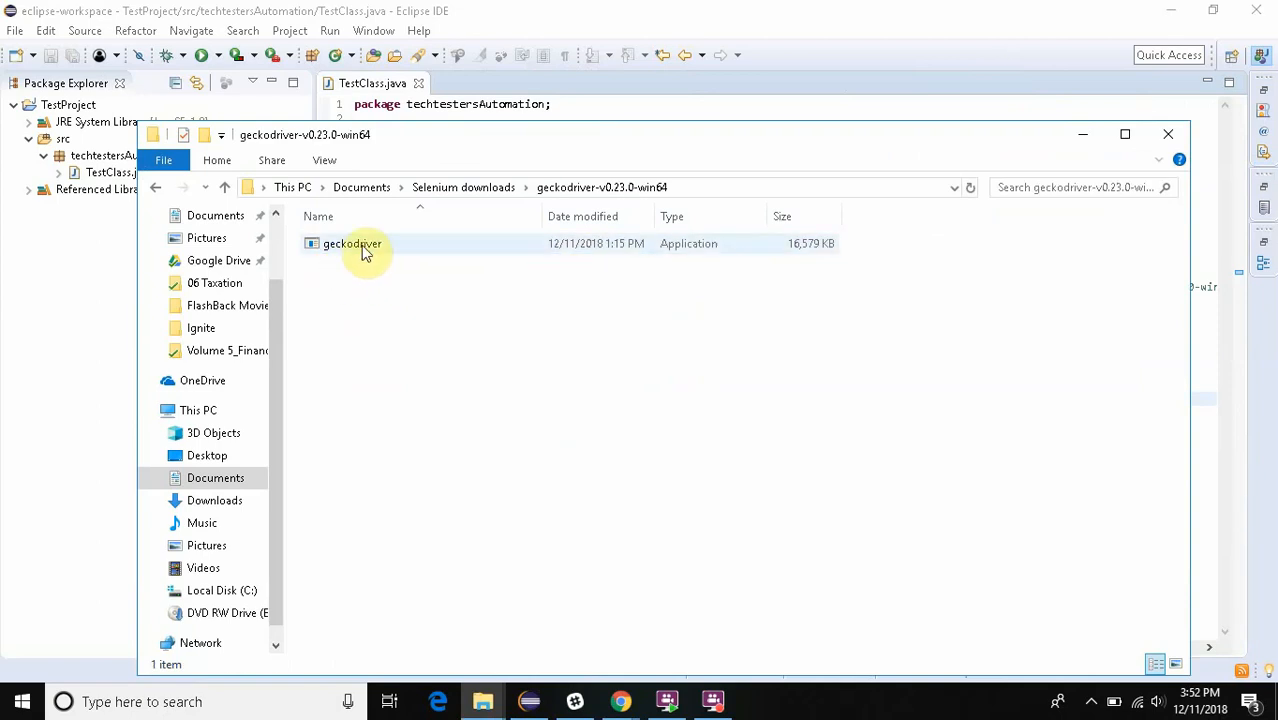
pyautogui.click(364, 254)
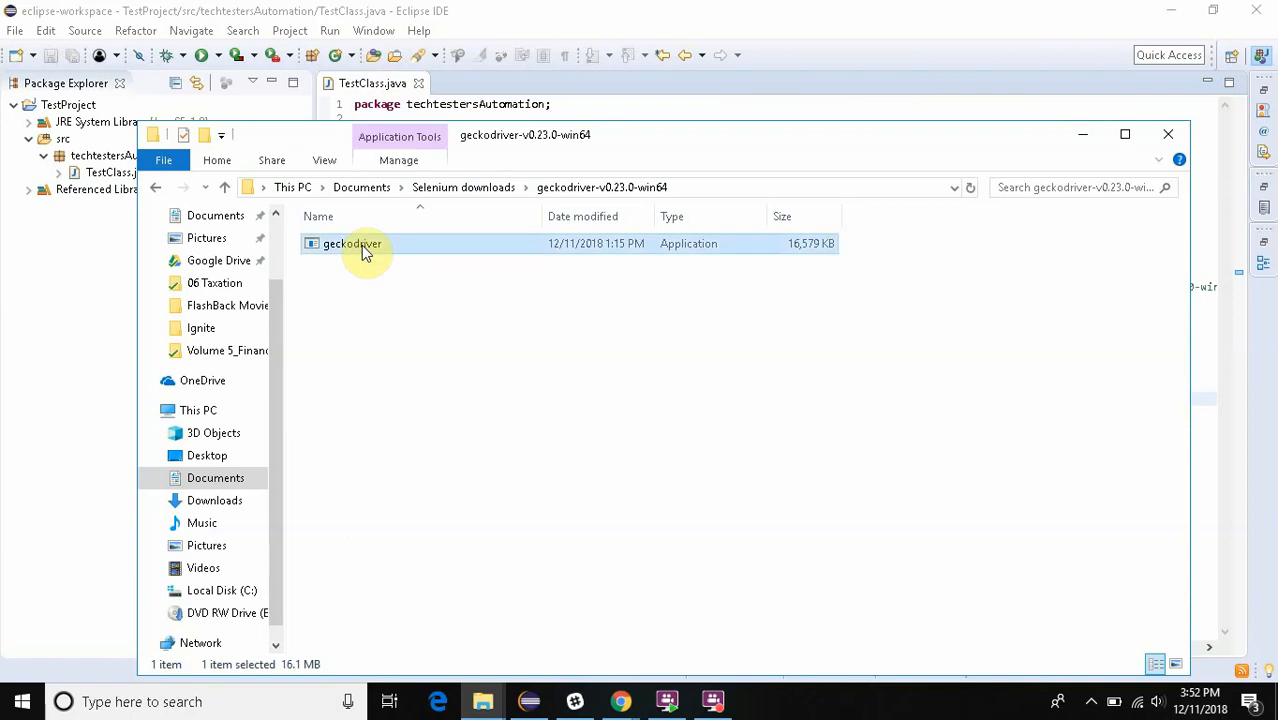
# - Return to Eclipse, uncomment the System.setProperty line for webdriver.gecko.driver in TestClass.java and review its geckodriver path
pyautogui.click(556, 90)
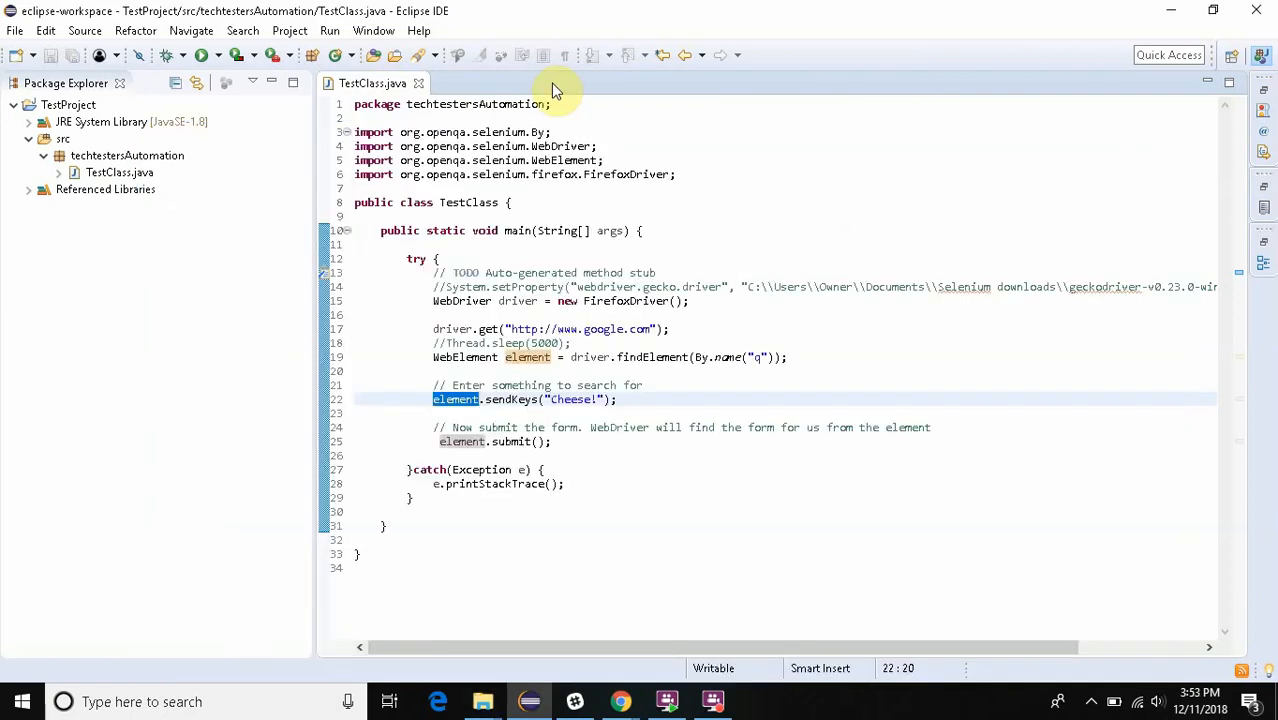
pyautogui.click(446, 287)
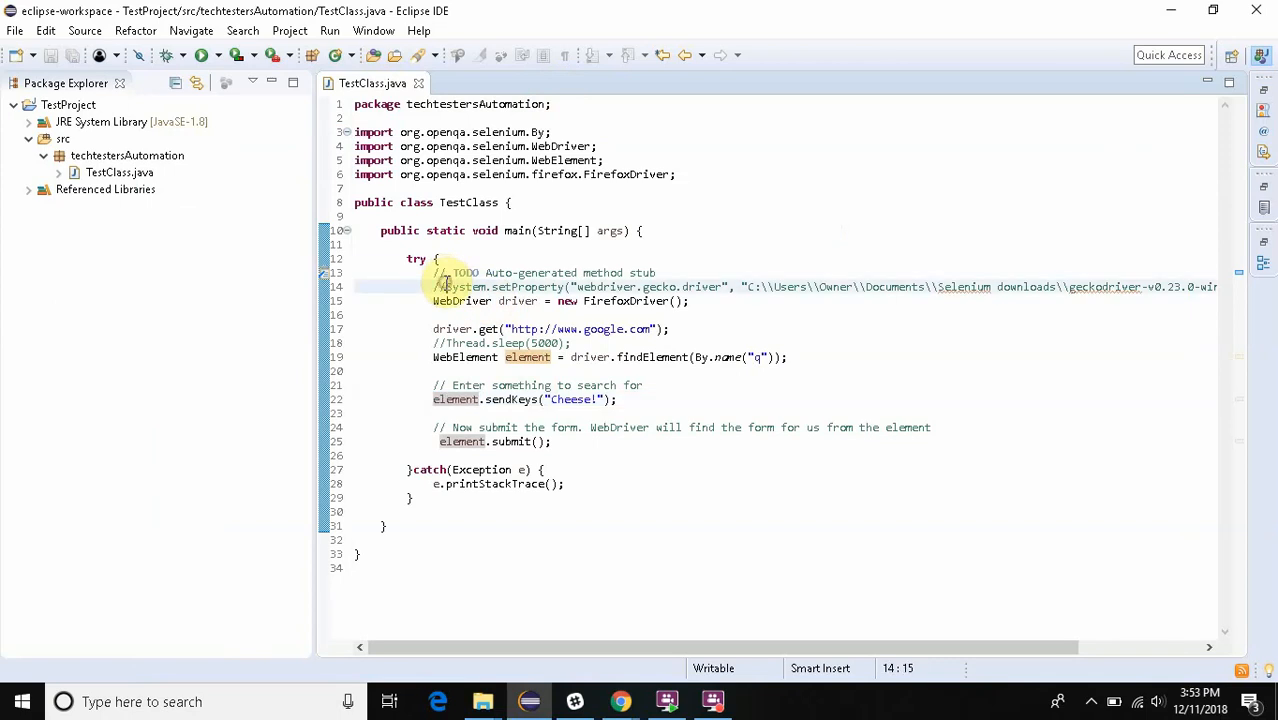
pyautogui.press('BackSpace')
pyautogui.press('BackSpace')
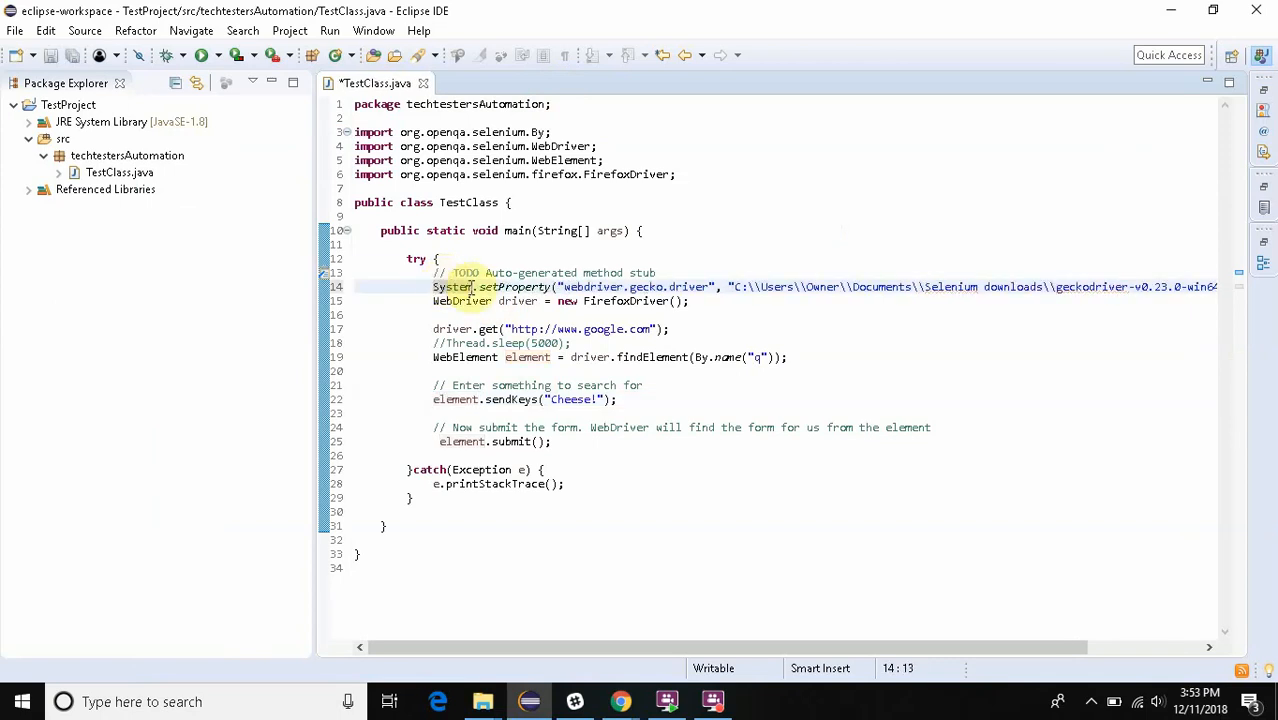
pyautogui.moveTo(521, 291)
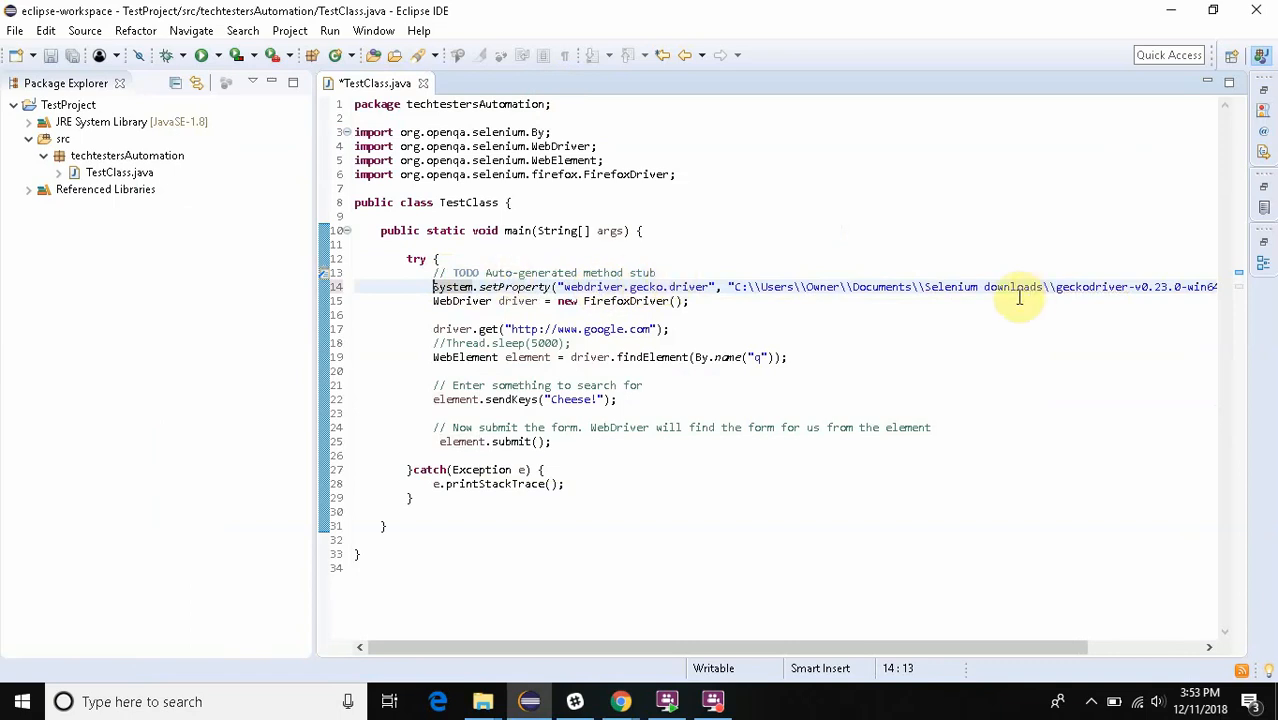
pyautogui.click(767, 288)
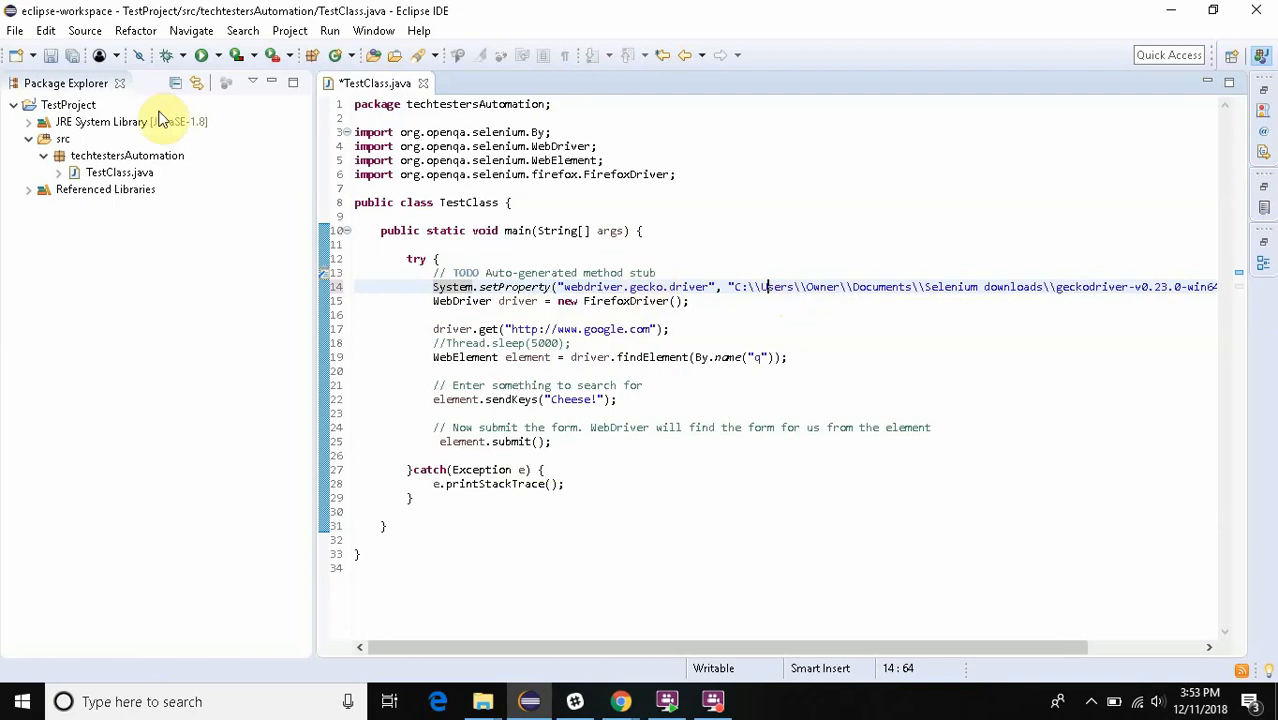
# - Save and run TestClass, and close the Firefox window it launches and the console output
pyautogui.click(201, 57)
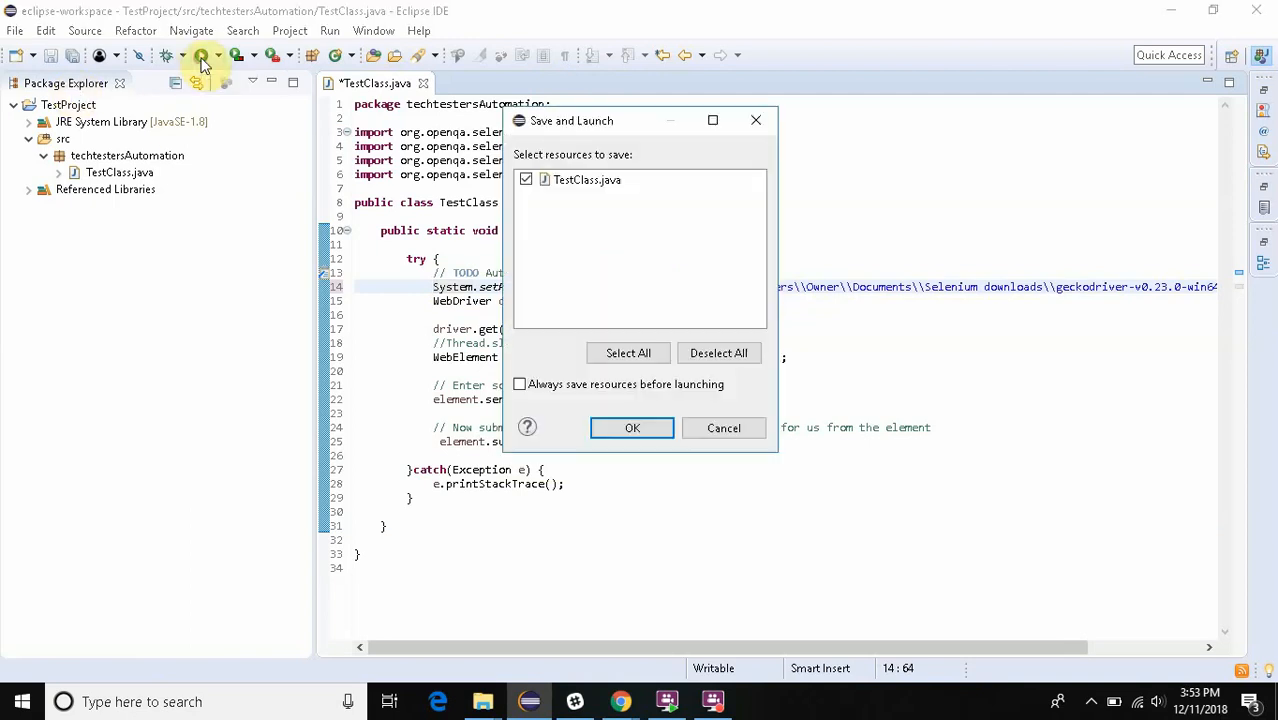
pyautogui.click(630, 428)
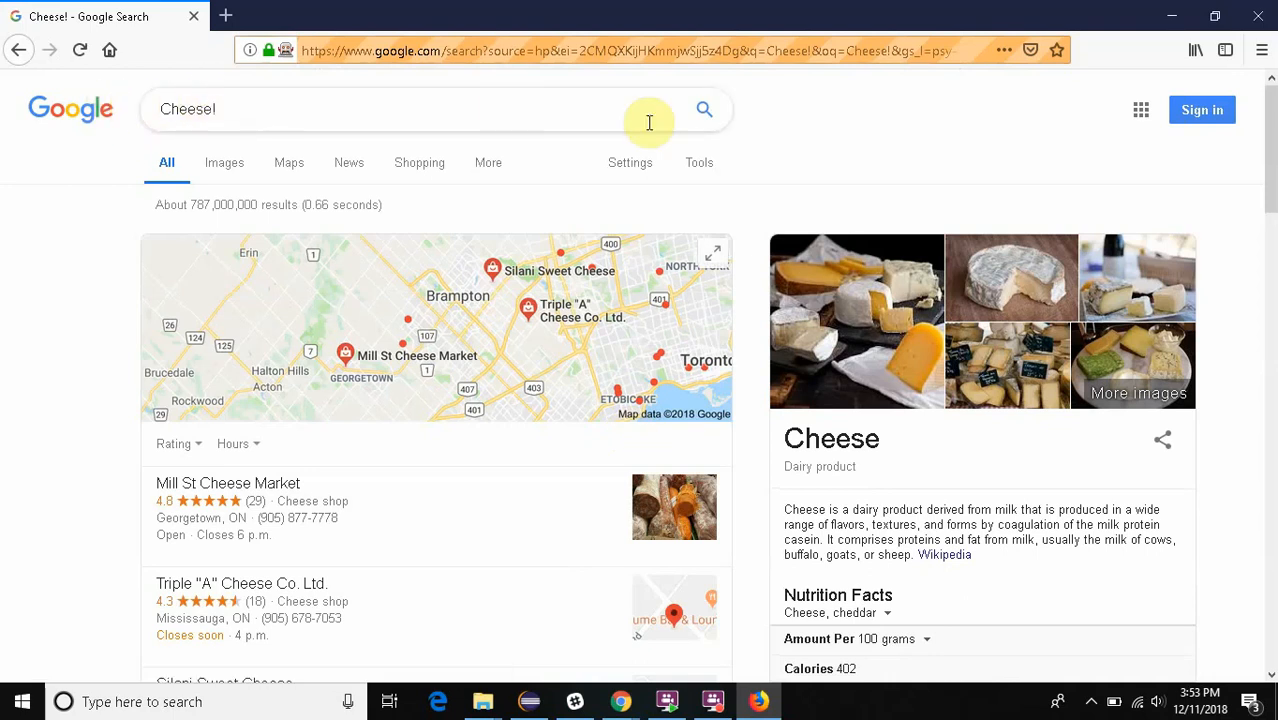
pyautogui.click(1258, 12)
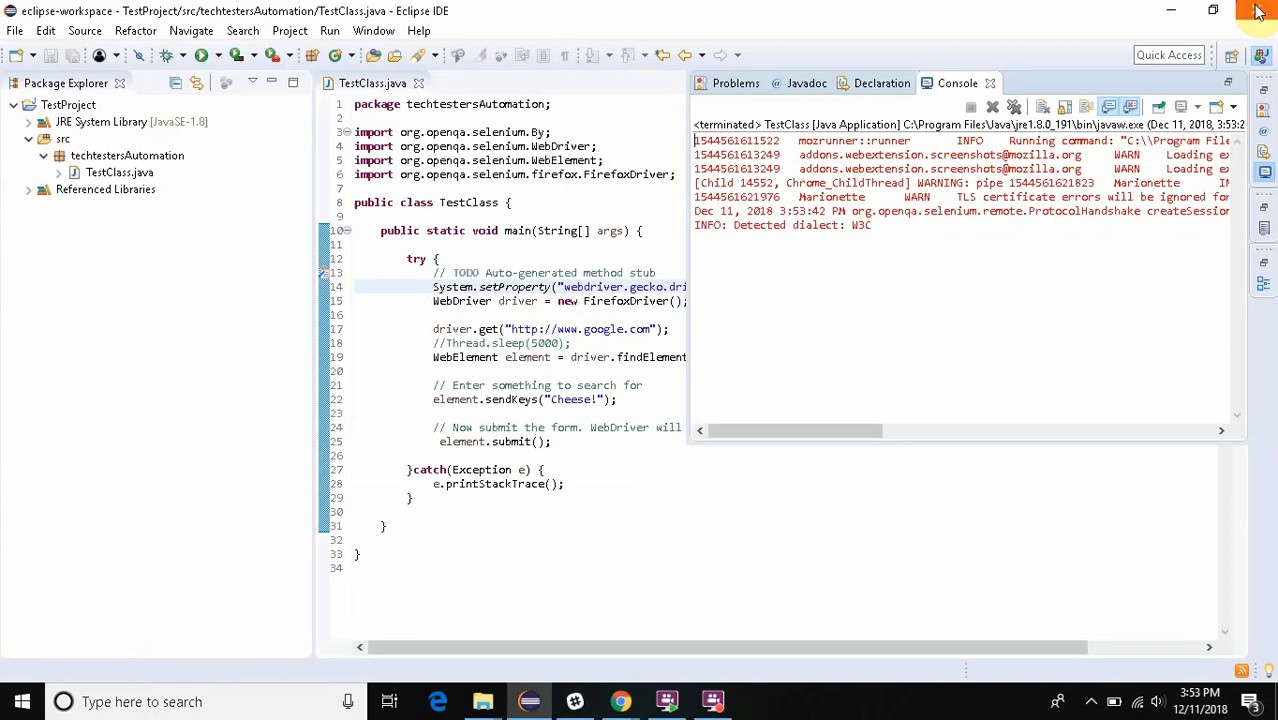
pyautogui.click(990, 83)
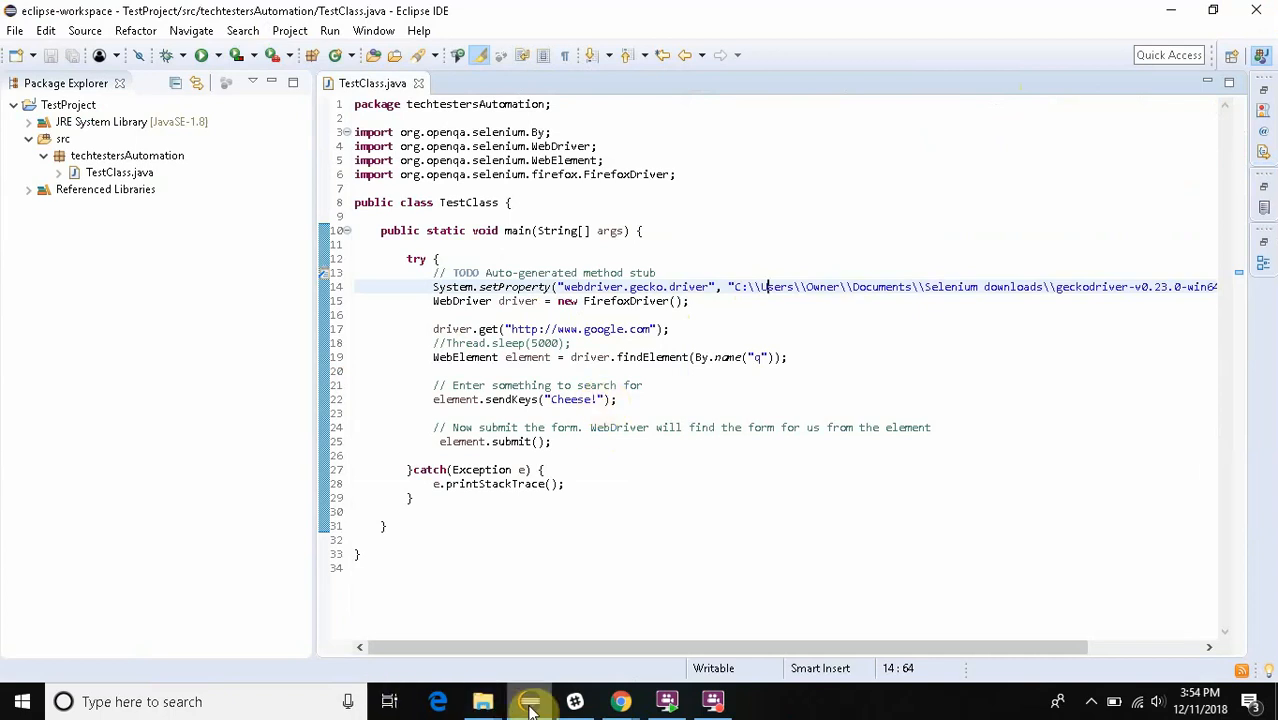
# - Switch to the Selenium WebDriver presentation in Chrome at its First Test Case topic
pyautogui.click(621, 701)
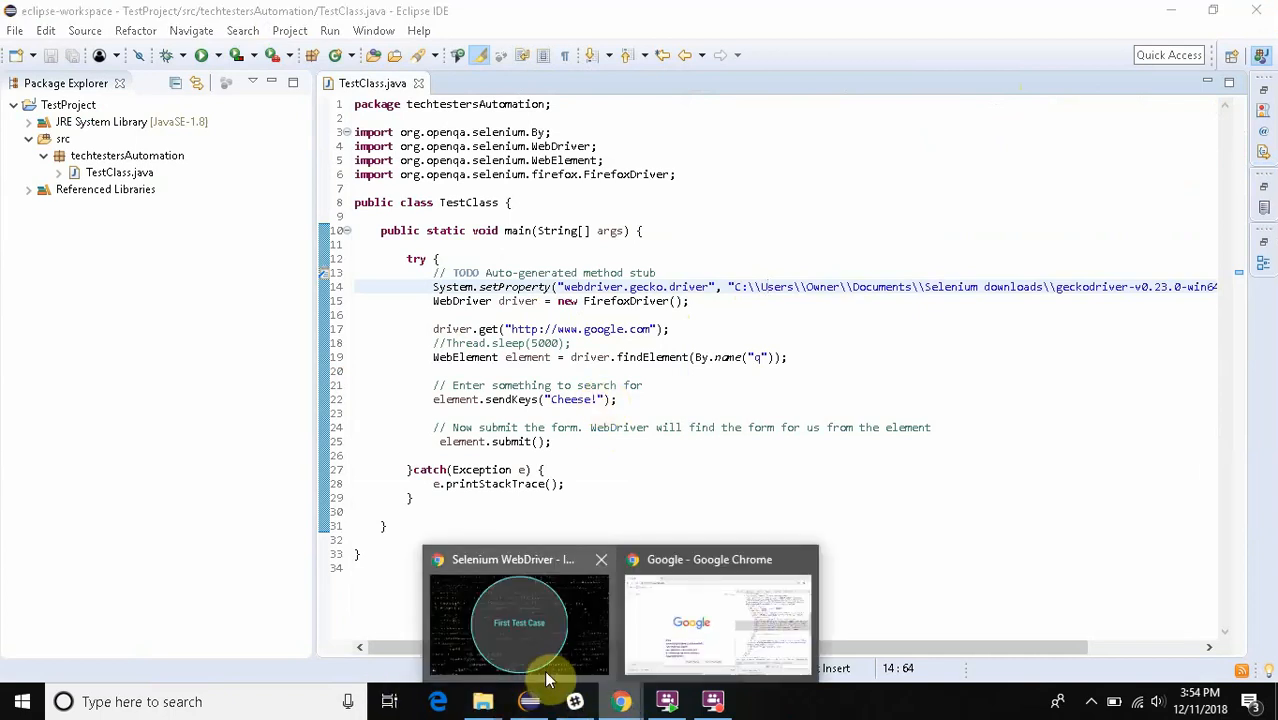
pyautogui.click(541, 675)
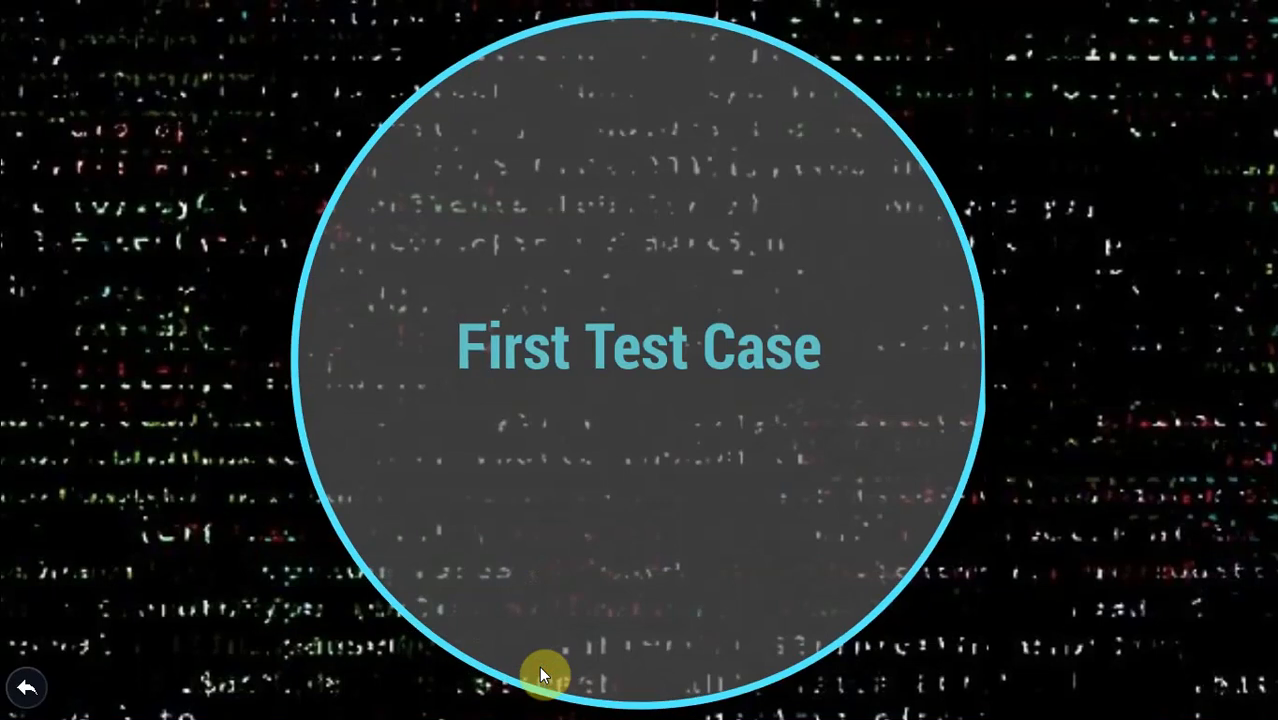